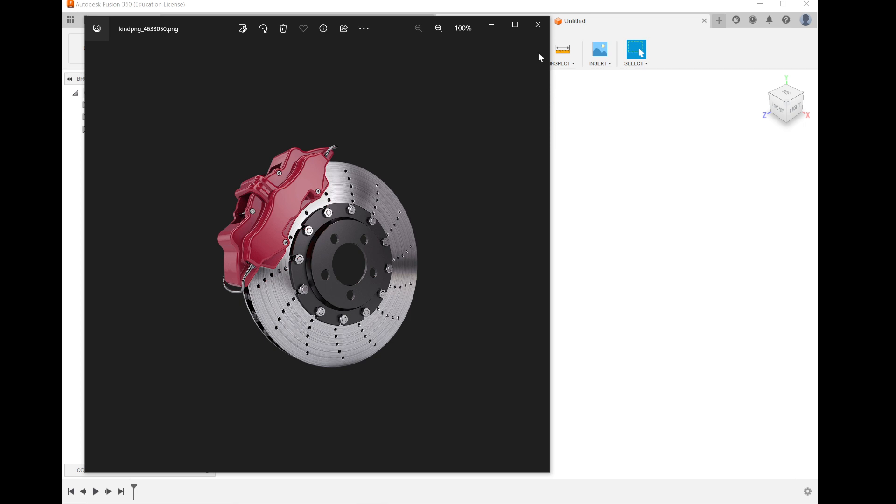
Step: Minimize the brake rotor reference image and look over the files in the Stage 6 Engineering project
{"action": "left_click", "coordinate": [492, 28]}
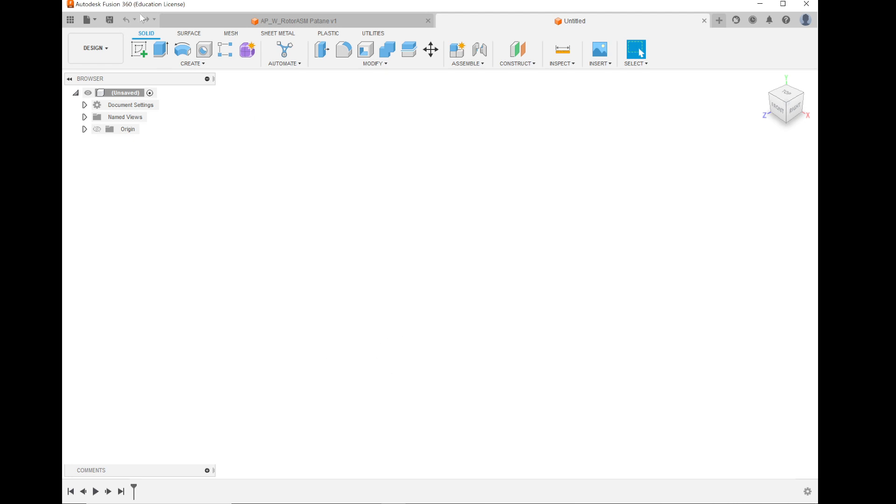
{"action": "left_click", "coordinate": [84, 20]}
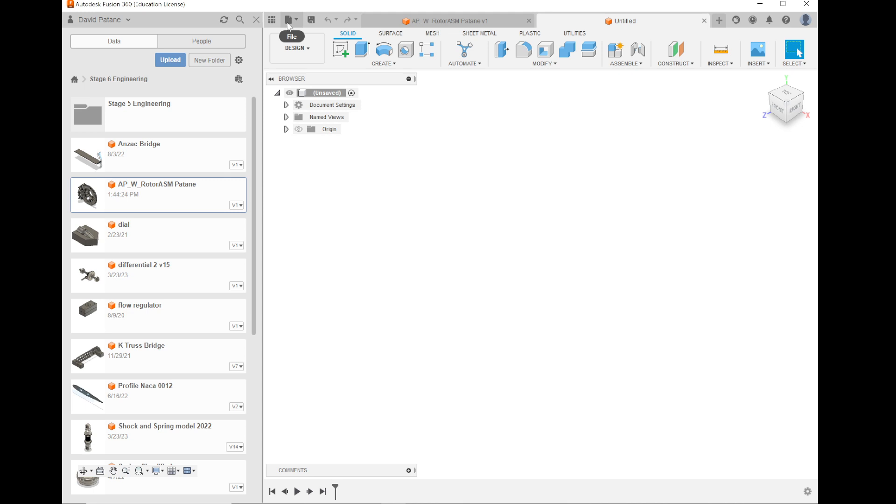
{"action": "left_click", "coordinate": [256, 20]}
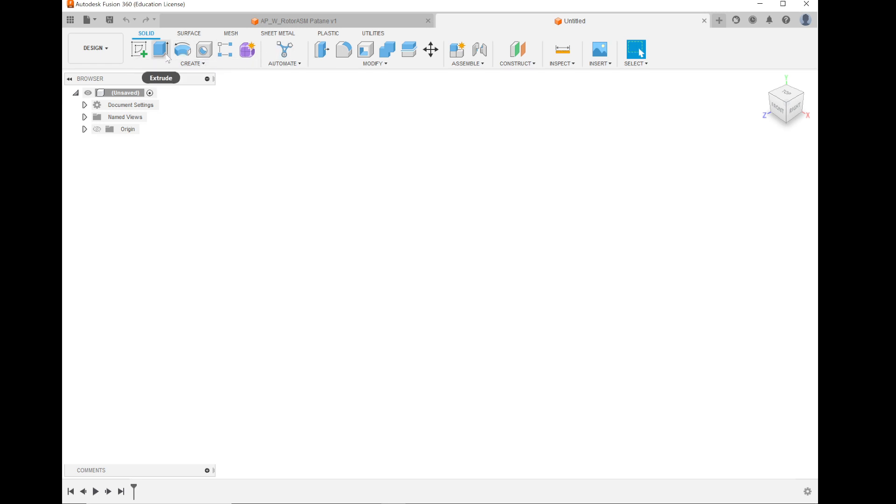
Step: Create a new-body box from the origin on the vertical YZ plane, 50 mm long, 55 mm wide and 45 mm high
{"action": "left_click", "coordinate": [195, 64]}
{"action": "left_click", "coordinate": [195, 64]}
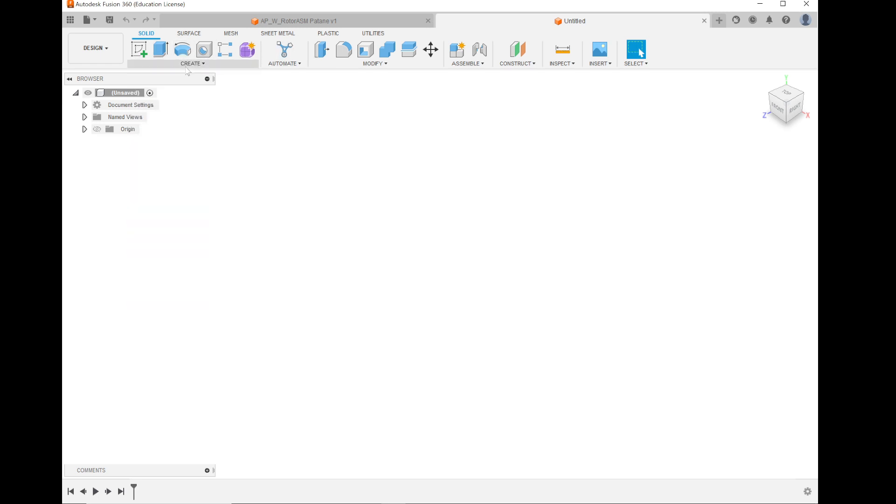
{"action": "left_click", "coordinate": [195, 64]}
{"action": "left_click", "coordinate": [149, 207]}
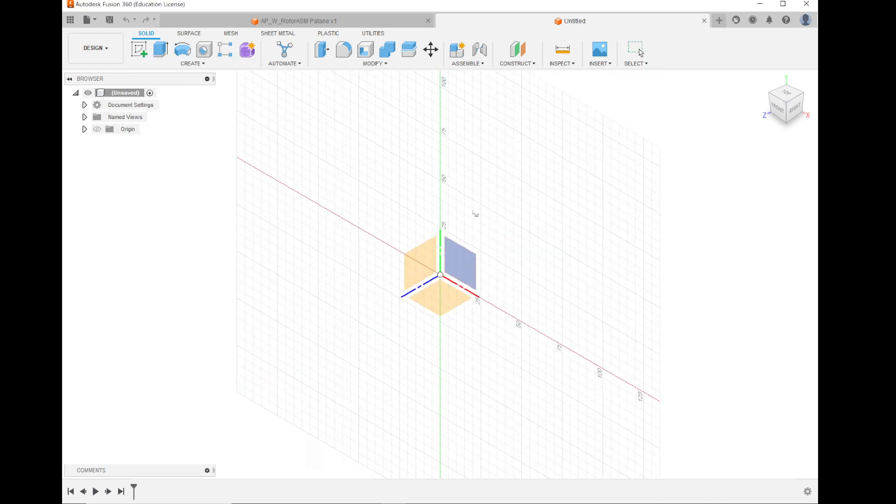
{"action": "left_click", "coordinate": [437, 259]}
{"action": "left_click", "coordinate": [438, 274]}
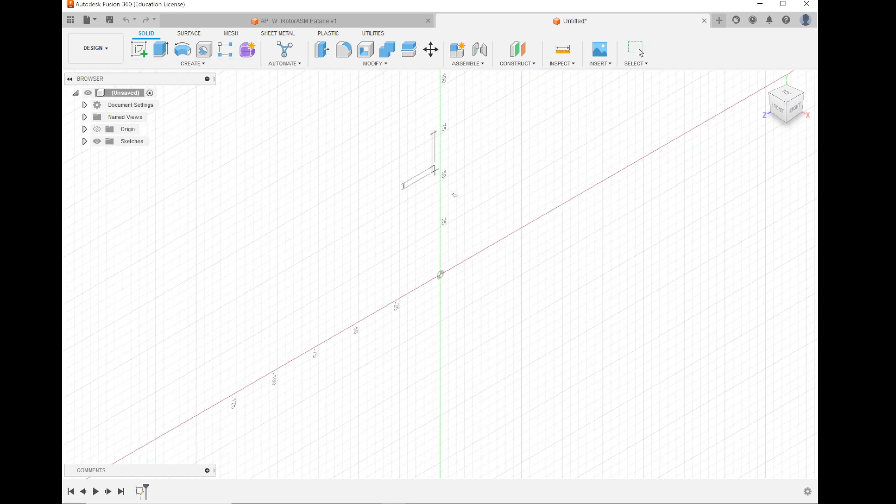
{"action": "left_click", "coordinate": [520, 229]}
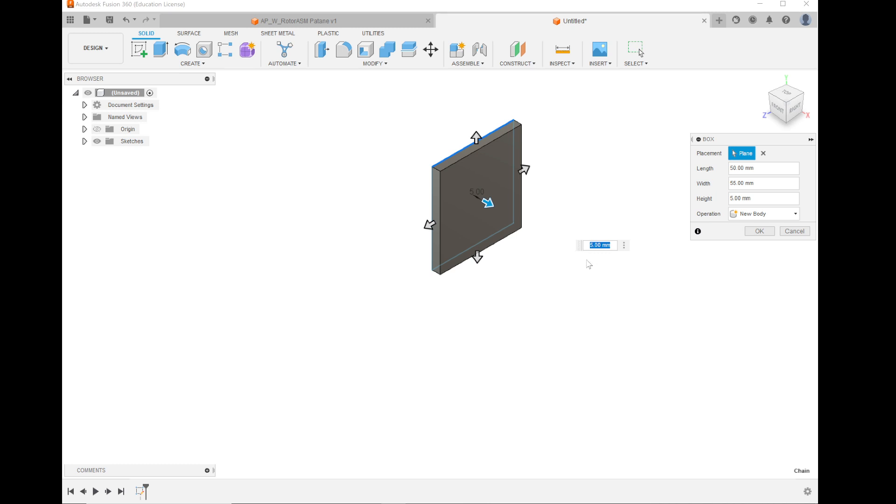
{"action": "left_click_drag", "start_coordinate": [490, 204], "coordinate": [555, 242]}
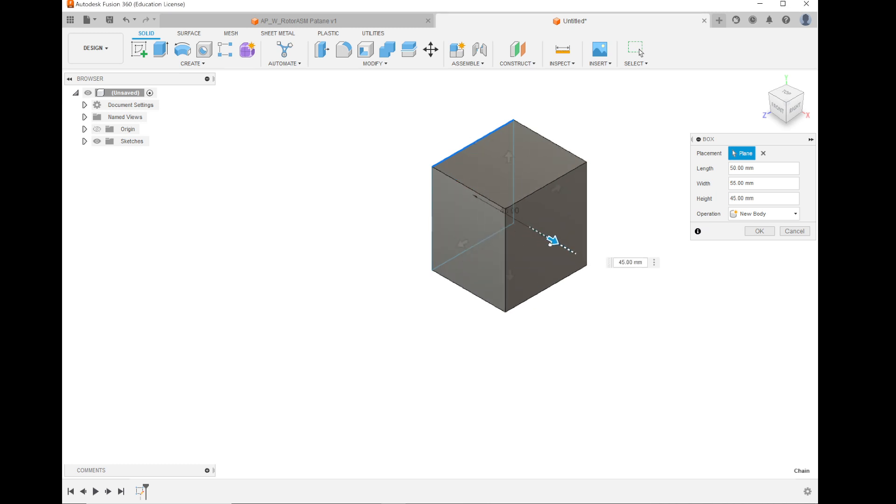
{"action": "left_click", "coordinate": [759, 231]}
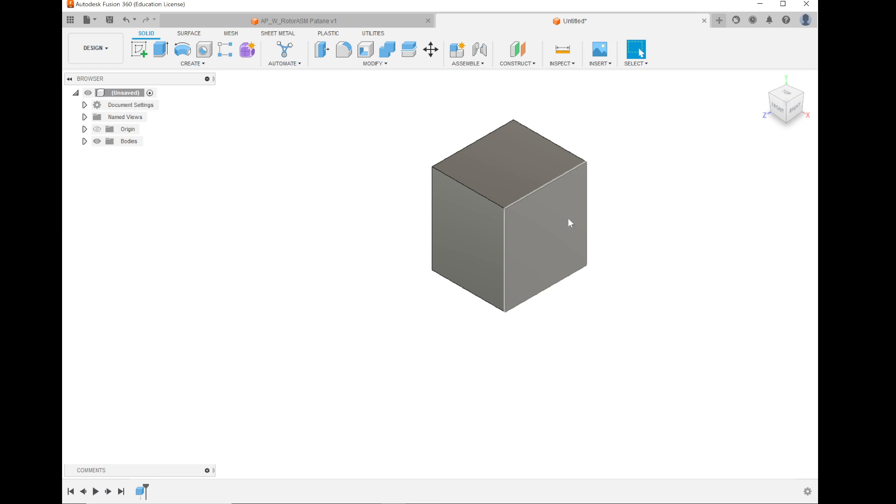
Step: Examine the box by orbiting it and viewing its right face, top-front edge and corner
{"action": "middle_click_drag", "start_coordinate": [548, 202], "coordinate": [440, 252]}
{"action": "middle_click_drag", "start_coordinate": [471, 280], "coordinate": [503, 288]}
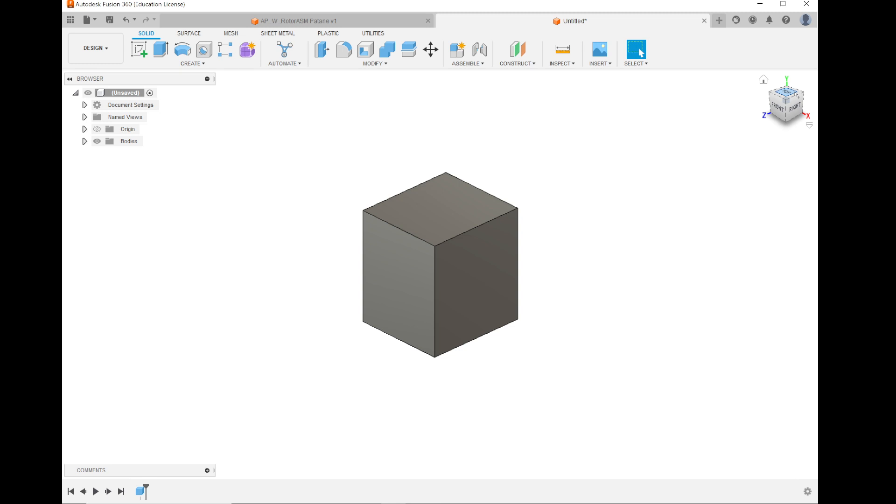
{"action": "left_click", "coordinate": [799, 107]}
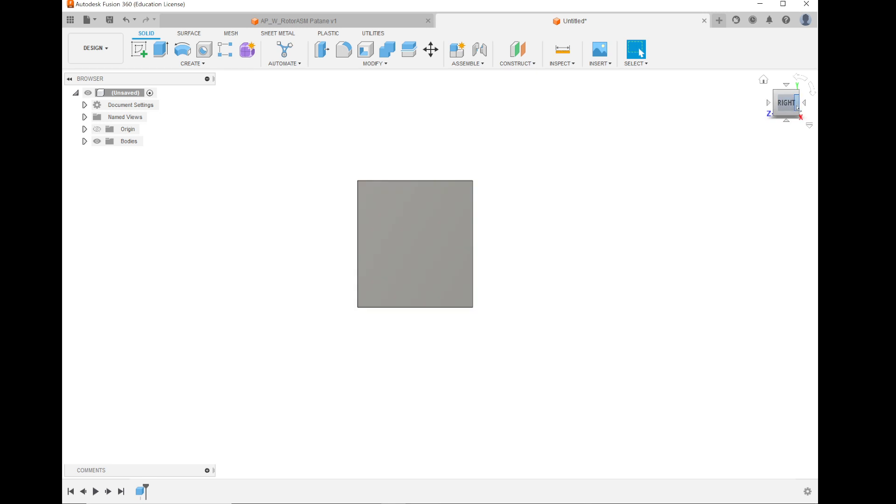
{"action": "left_click", "coordinate": [776, 93]}
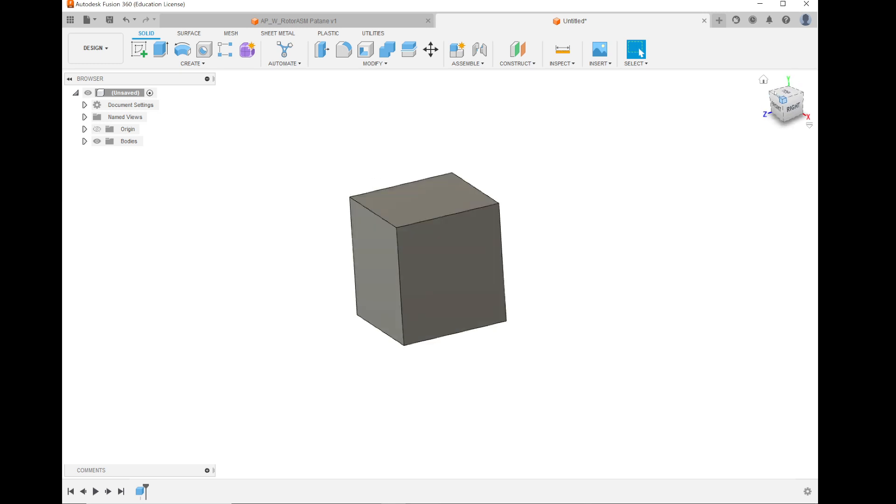
{"action": "left_click", "coordinate": [778, 99]}
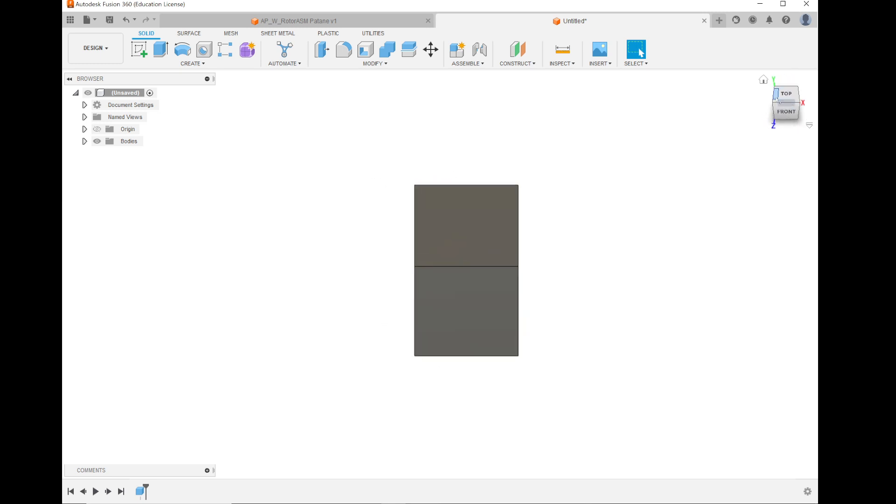
{"action": "left_click_drag", "start_coordinate": [794, 104], "coordinate": [766, 109]}
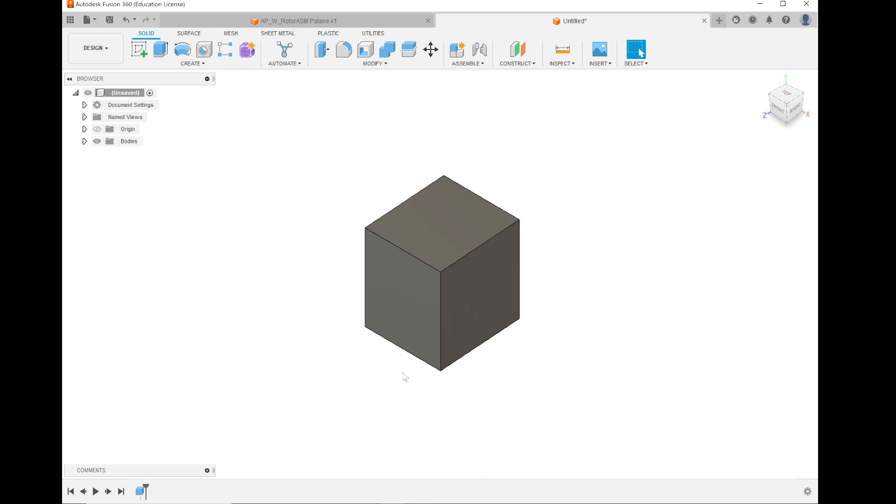
Step: Select the box's front face, inspect it at different zoom levels, and restore the home view
{"action": "left_click", "coordinate": [413, 288]}
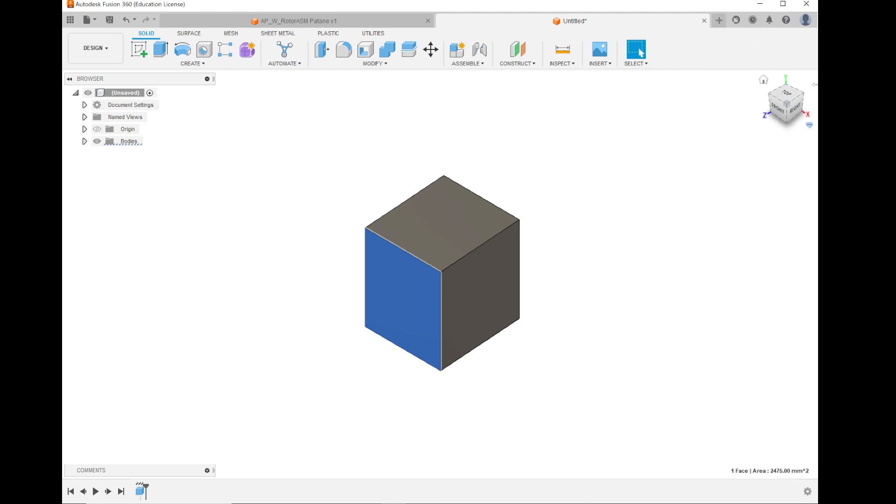
{"action": "scroll", "coordinate": [546, 250], "scroll_direction": "up", "scroll_amount": 2}
{"action": "scroll", "coordinate": [554, 253], "scroll_direction": "up", "scroll_amount": 5}
{"action": "scroll", "coordinate": [554, 253], "scroll_direction": "up", "scroll_amount": 3}
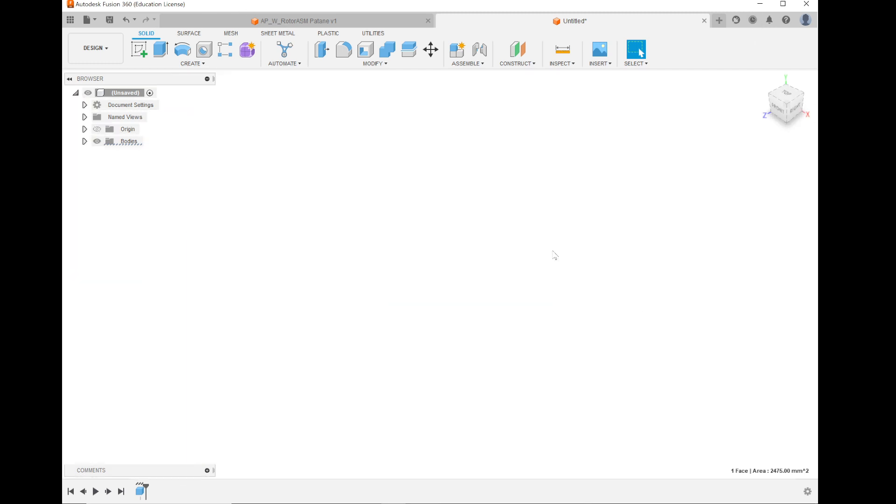
{"action": "scroll", "coordinate": [568, 283], "scroll_direction": "down", "scroll_amount": 1}
{"action": "scroll", "coordinate": [555, 293], "scroll_direction": "down", "scroll_amount": 10}
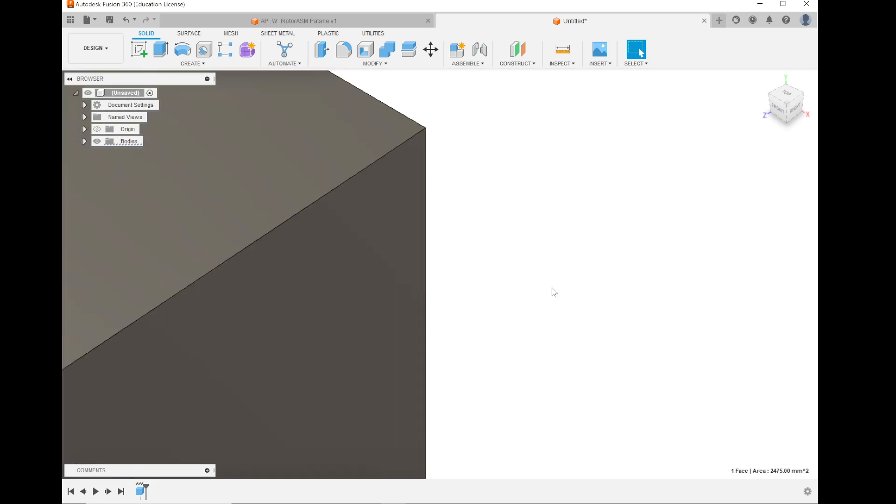
{"action": "scroll", "coordinate": [554, 295], "scroll_direction": "down", "scroll_amount": 4}
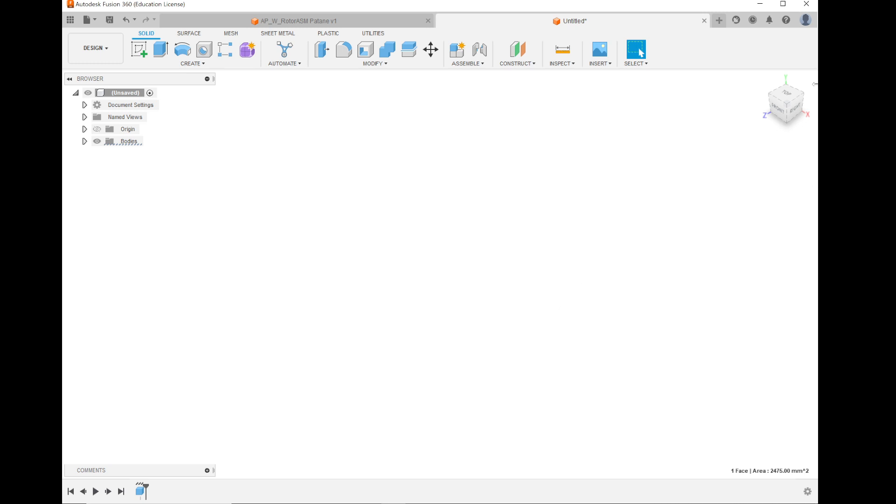
{"action": "mouse_move", "coordinate": [766, 81]}
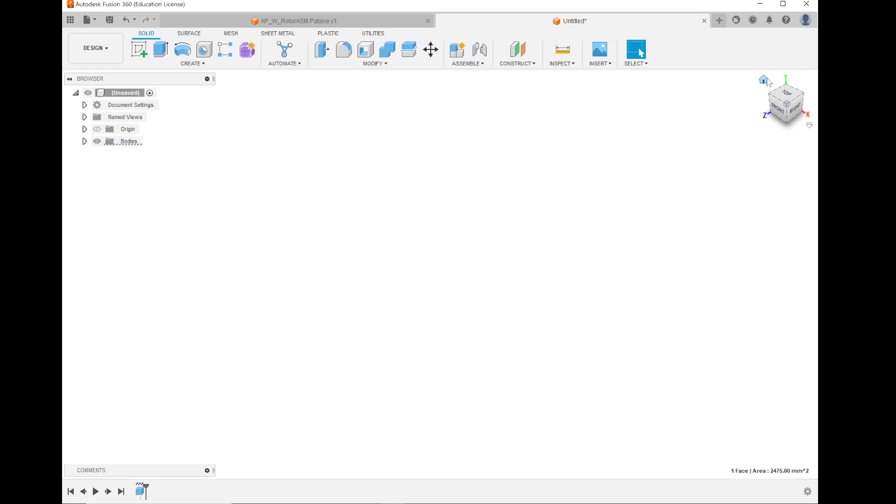
{"action": "left_click", "coordinate": [769, 83]}
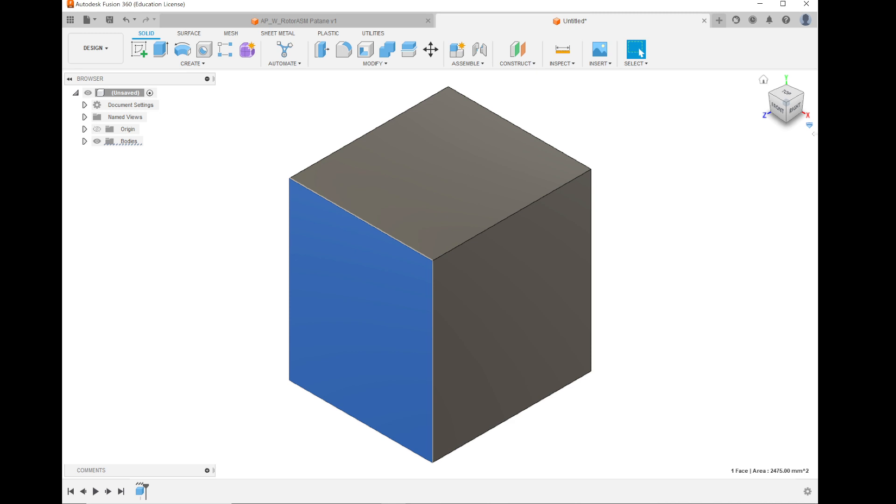
Step: Switch the view projection to Perspective and back to Orthographic
{"action": "left_click", "coordinate": [810, 126]}
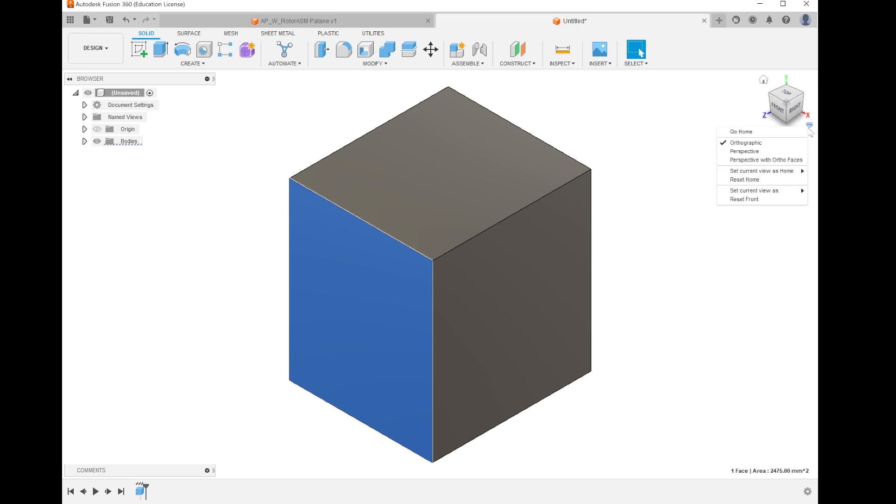
{"action": "left_click", "coordinate": [797, 151]}
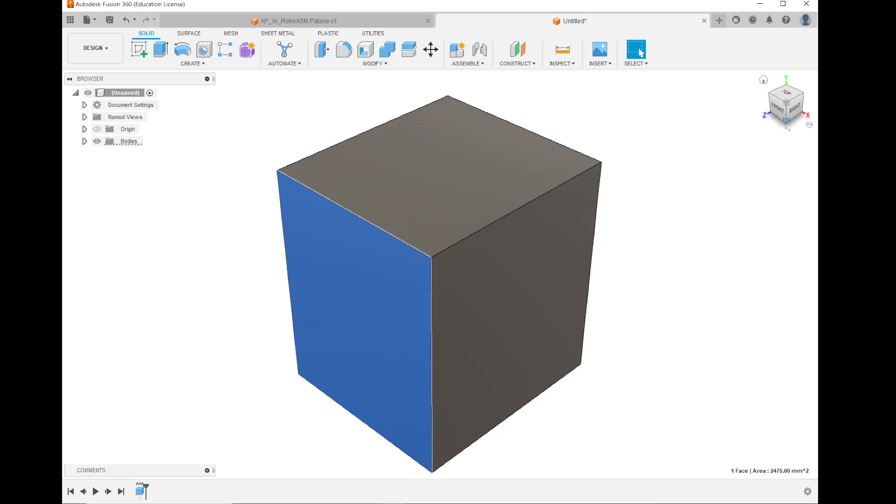
{"action": "left_click", "coordinate": [811, 125]}
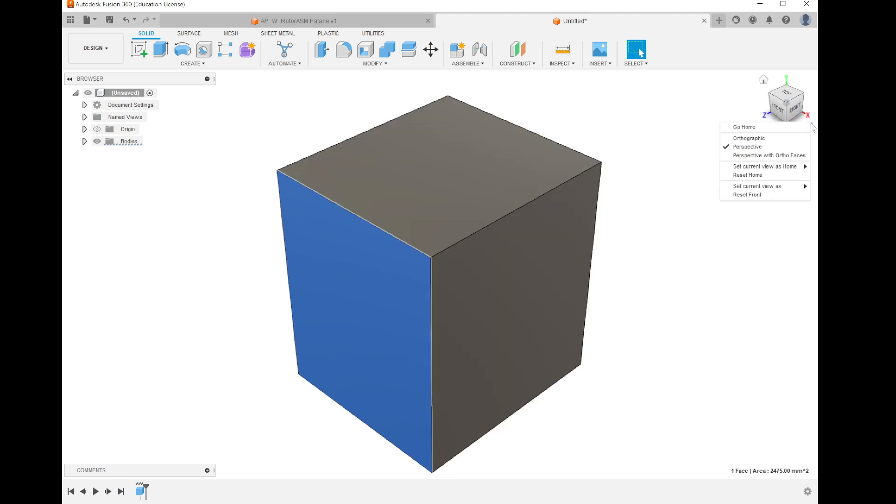
{"action": "left_click", "coordinate": [773, 140]}
{"action": "left_click", "coordinate": [810, 126]}
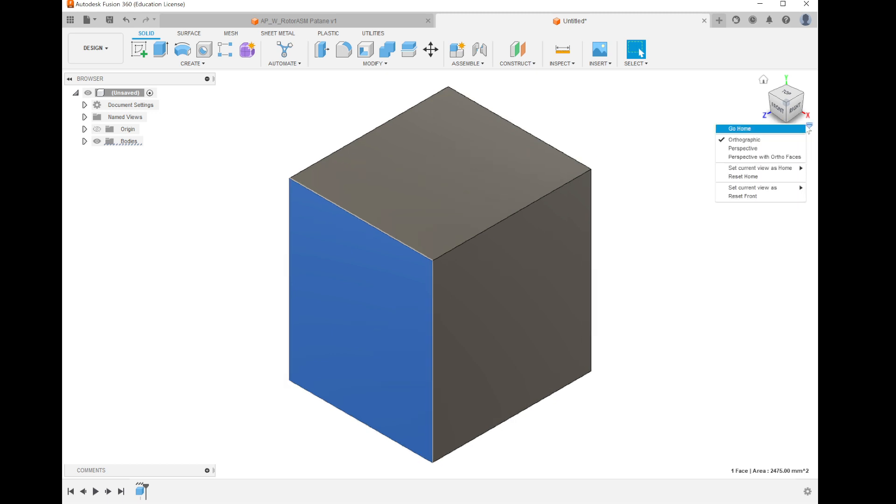
Step: Clear the face selection and undo the box's creation
{"action": "right_click", "coordinate": [636, 397]}
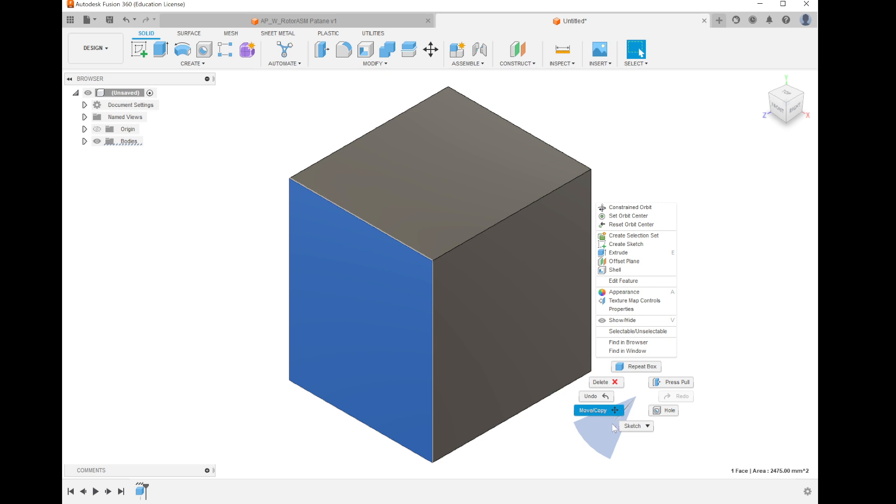
{"action": "left_click", "coordinate": [637, 397]}
{"action": "left_click", "coordinate": [703, 240]}
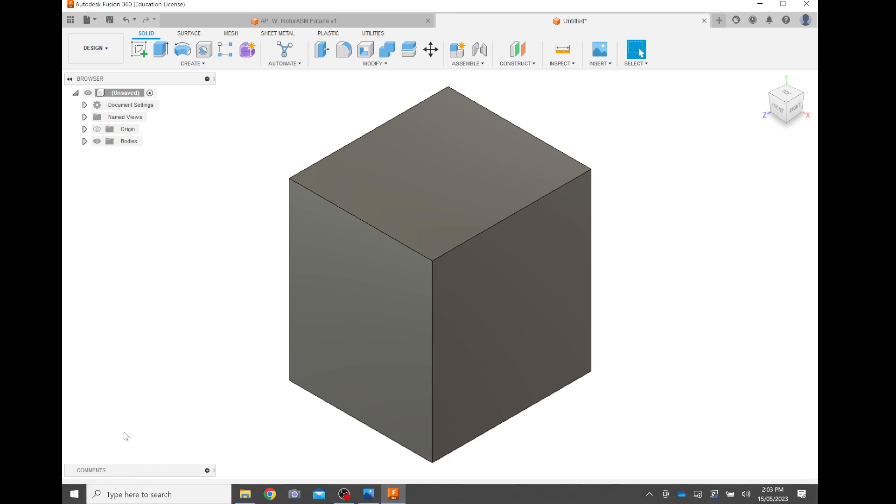
{"action": "key", "text": "ctrl+z"}
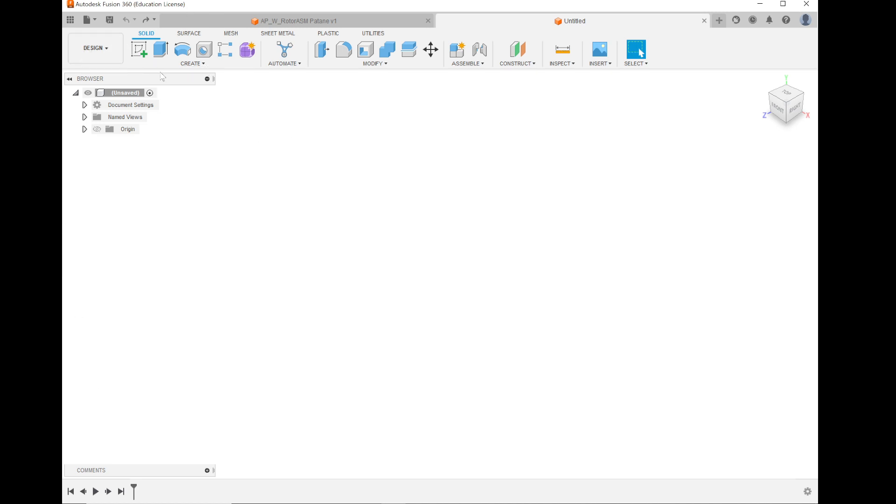
{"action": "left_click", "coordinate": [87, 58]}
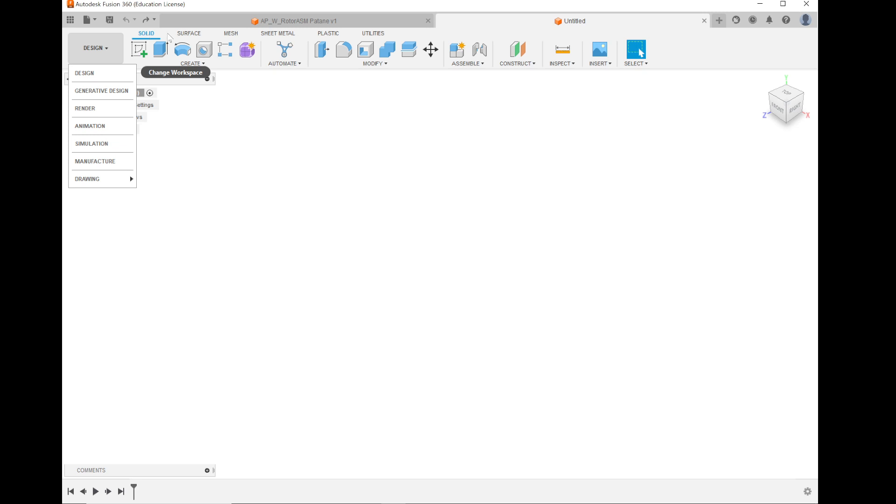
{"action": "left_click", "coordinate": [196, 35]}
{"action": "left_click", "coordinate": [233, 35]}
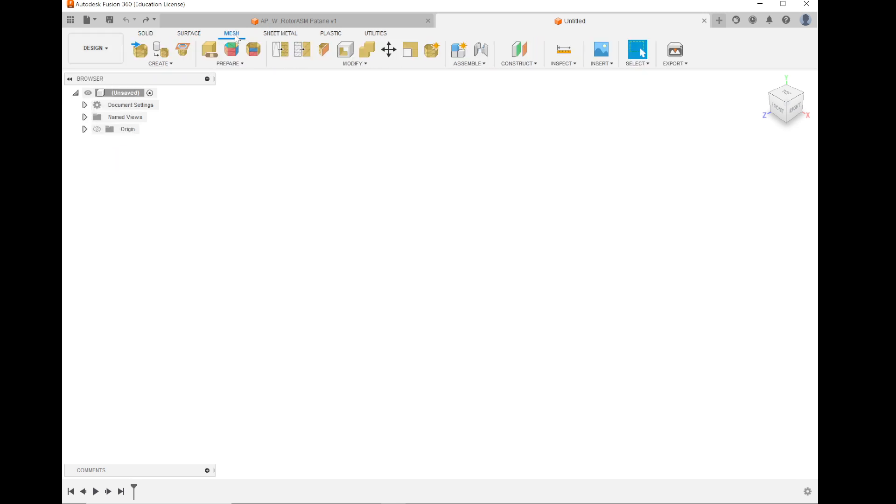
{"action": "left_click", "coordinate": [196, 34]}
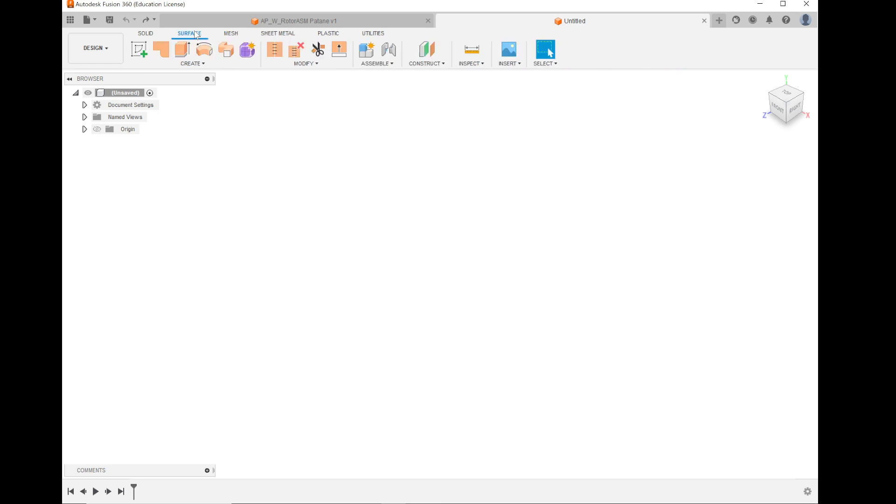
{"action": "left_click", "coordinate": [232, 35]}
{"action": "left_click", "coordinate": [195, 35]}
{"action": "left_click", "coordinate": [151, 37]}
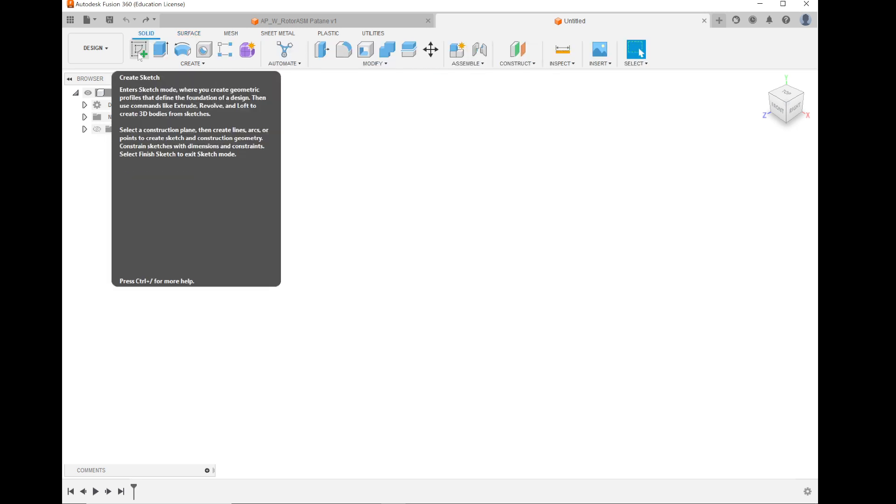
Step: Create a sketch on the YZ plane and draw a circle centred on the origin with its diameter entered as 12.5*2 mm
{"action": "left_click", "coordinate": [141, 55]}
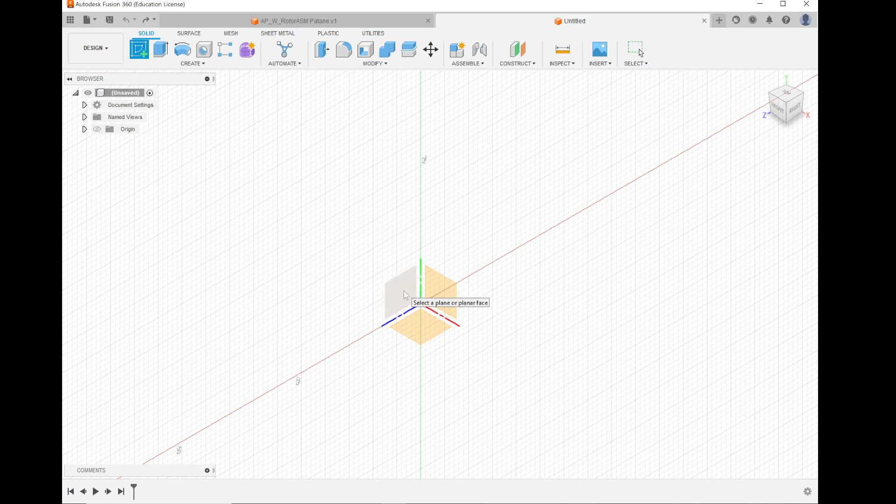
{"action": "left_click", "coordinate": [406, 295]}
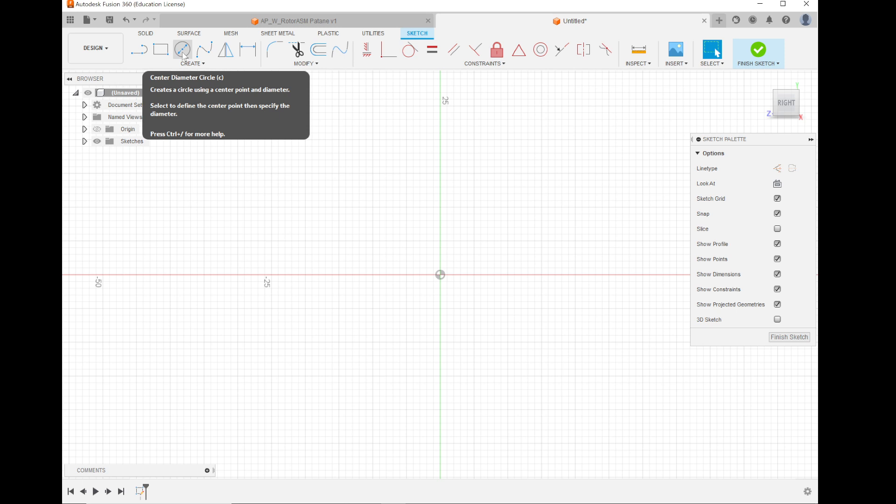
{"action": "left_click", "coordinate": [183, 50]}
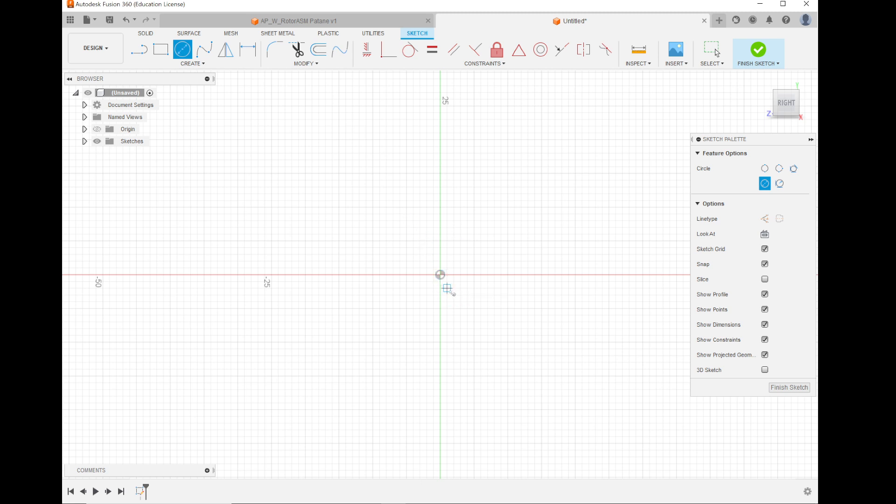
{"action": "scroll", "coordinate": [446, 288], "scroll_direction": "up", "scroll_amount": 2}
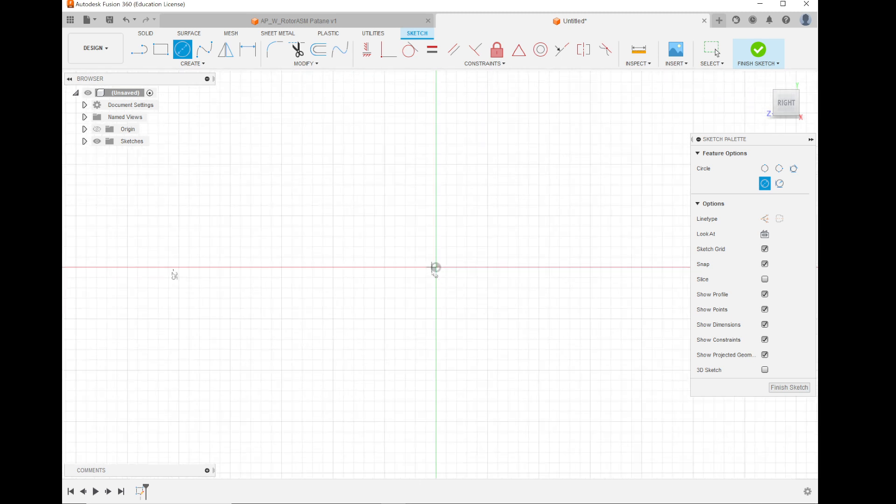
{"action": "scroll", "coordinate": [436, 269], "scroll_direction": "down", "scroll_amount": 2}
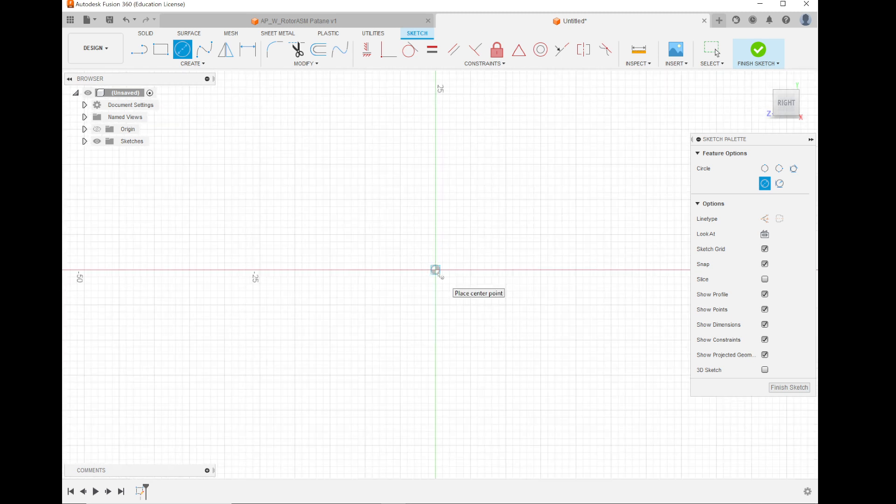
{"action": "left_click", "coordinate": [435, 269]}
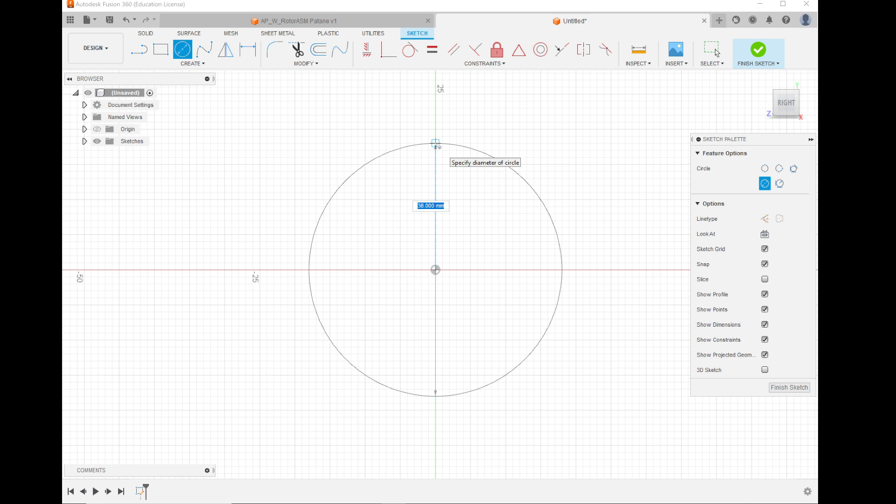
{"action": "type", "text": "25"}
{"action": "key", "text": "Return"}
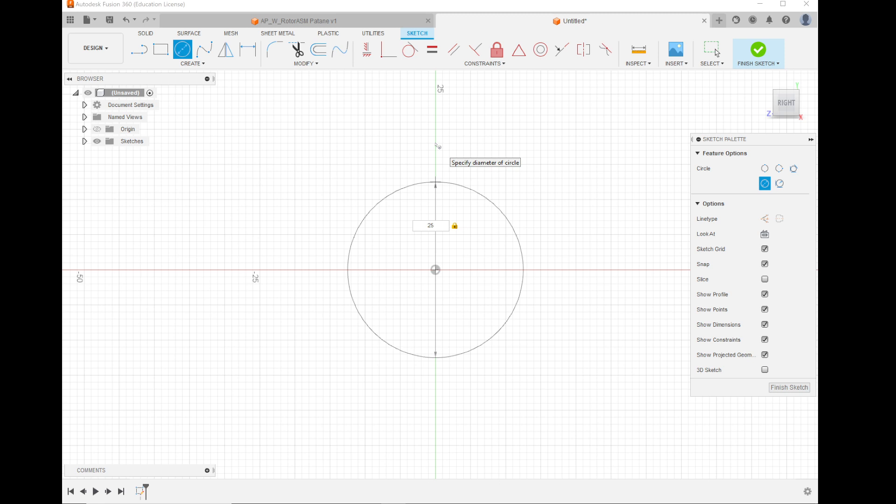
{"action": "type", "text": "212"}
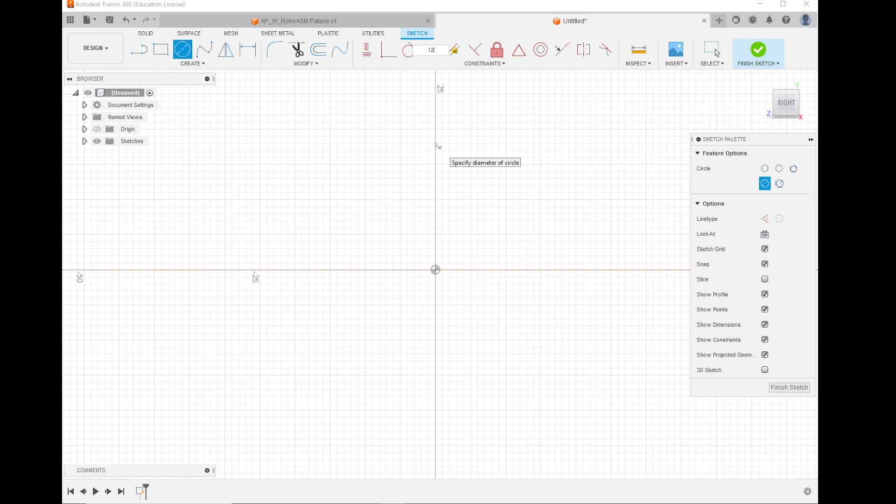
{"action": "type", "text": ".5"}
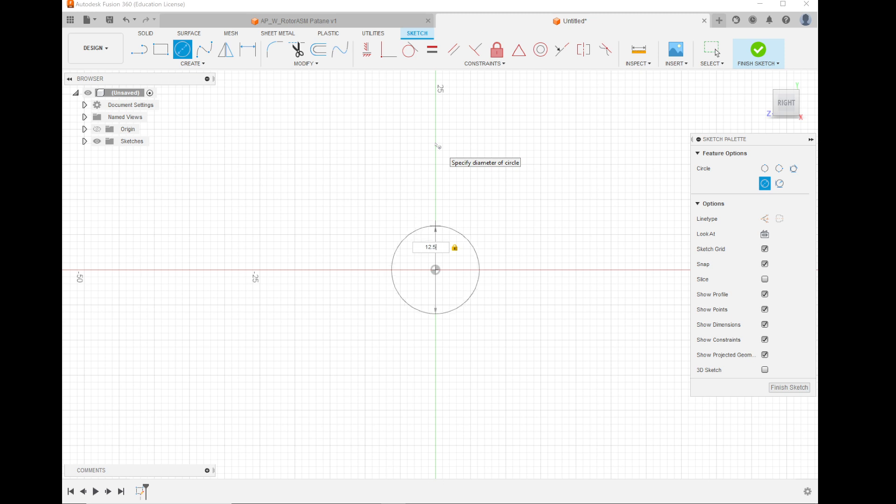
{"action": "type", "text": "*2"}
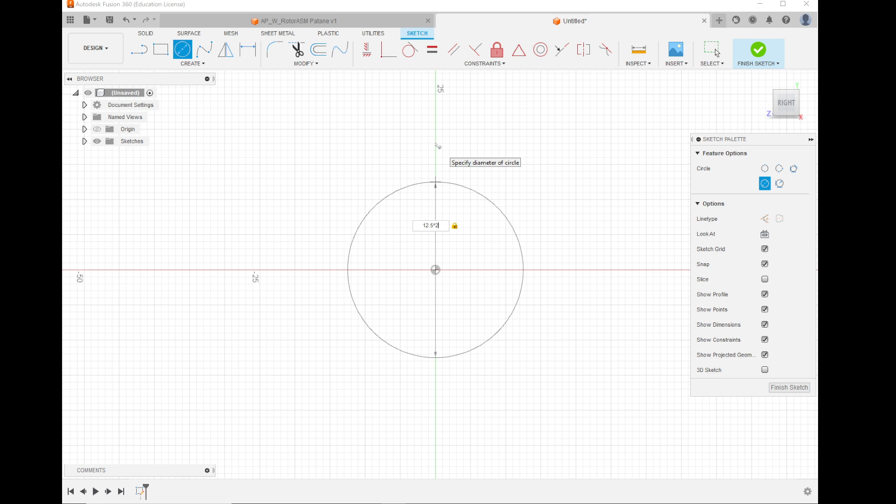
{"action": "key", "text": "Return"}
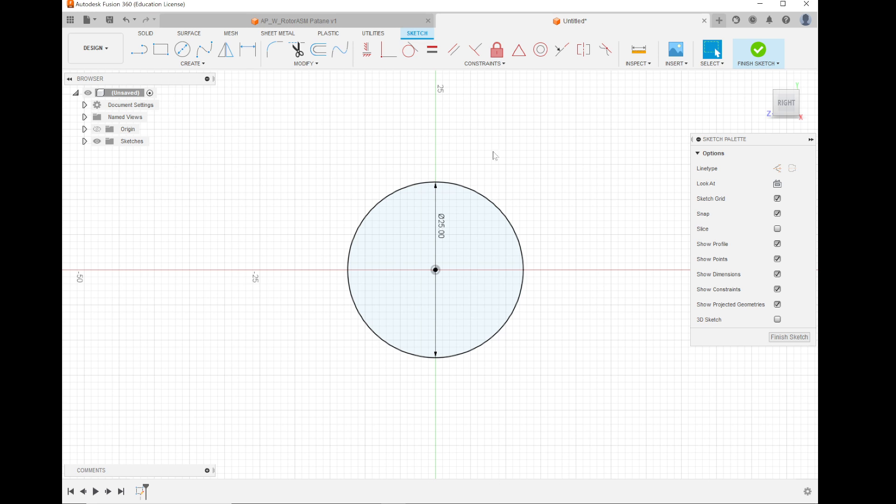
Step: Sketch a closed four-sided line profile with one slanted edge beside the circle, starting on the horizontal axis
{"action": "scroll", "coordinate": [369, 232], "scroll_direction": "up", "scroll_amount": 2}
{"action": "scroll", "coordinate": [374, 233], "scroll_direction": "up", "scroll_amount": 4}
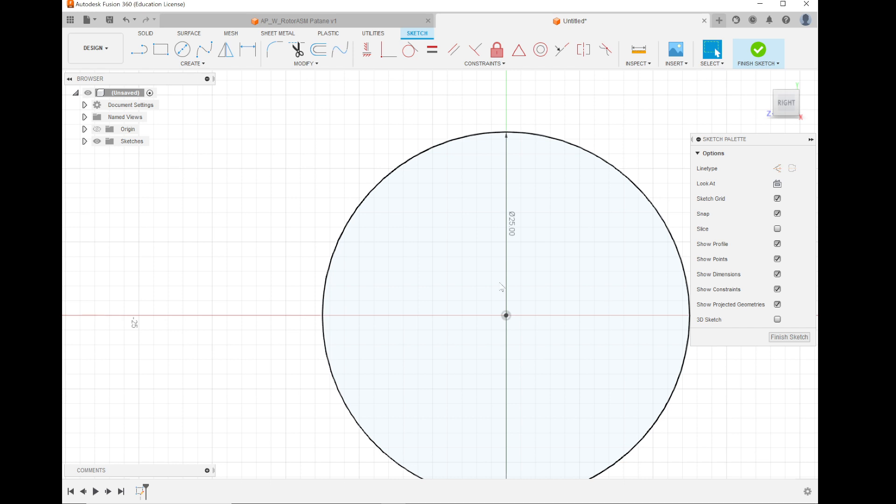
{"action": "scroll", "coordinate": [501, 286], "scroll_direction": "down", "scroll_amount": 2}
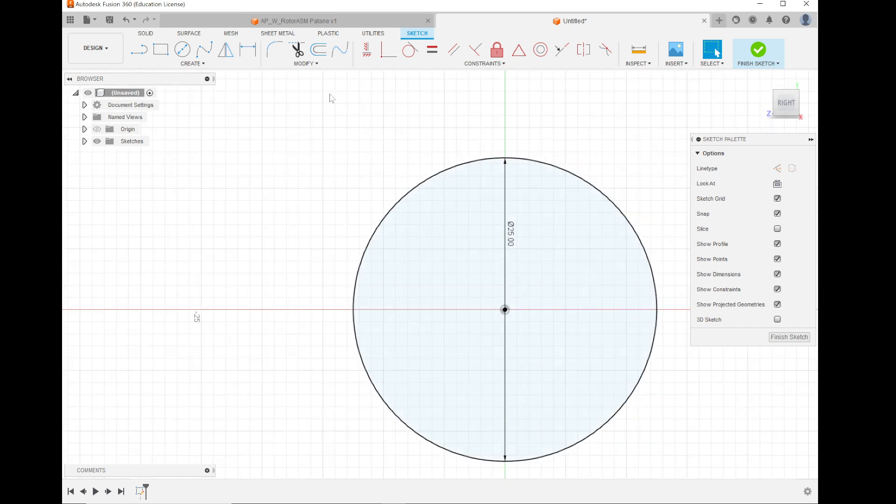
{"action": "left_click", "coordinate": [140, 50]}
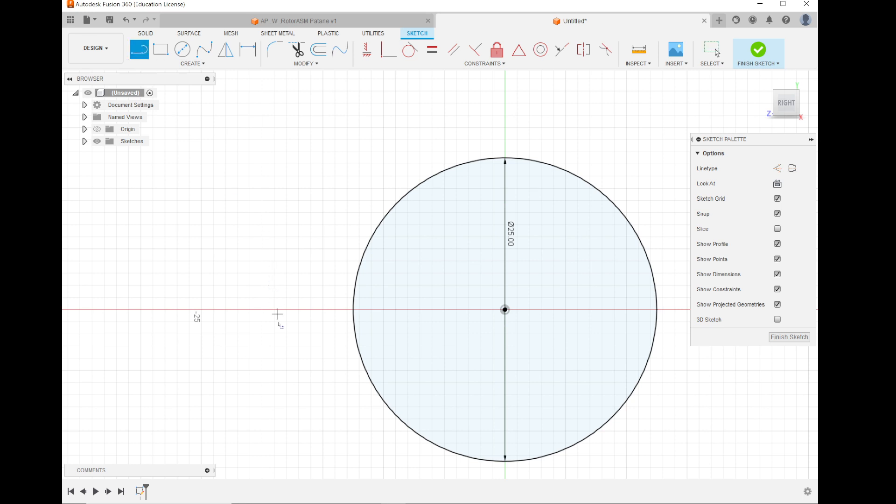
{"action": "left_click", "coordinate": [262, 309]}
{"action": "left_click", "coordinate": [263, 164]}
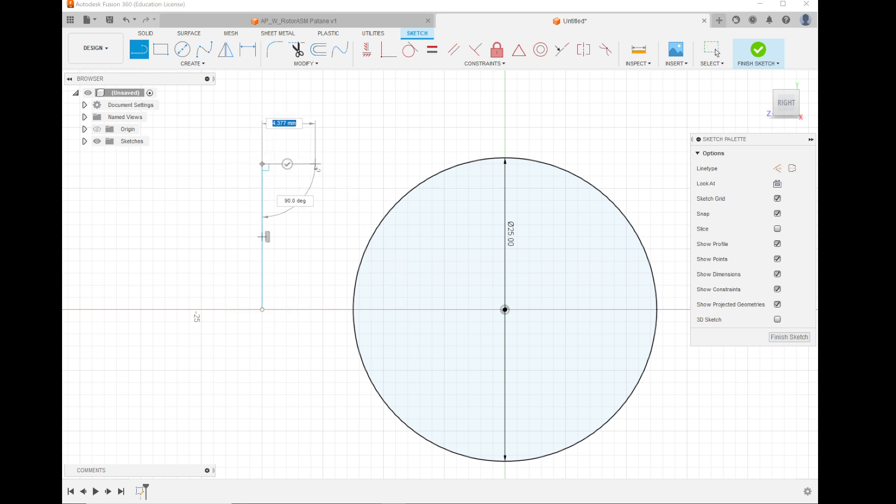
{"action": "left_click", "coordinate": [322, 164]}
{"action": "left_click", "coordinate": [323, 261]}
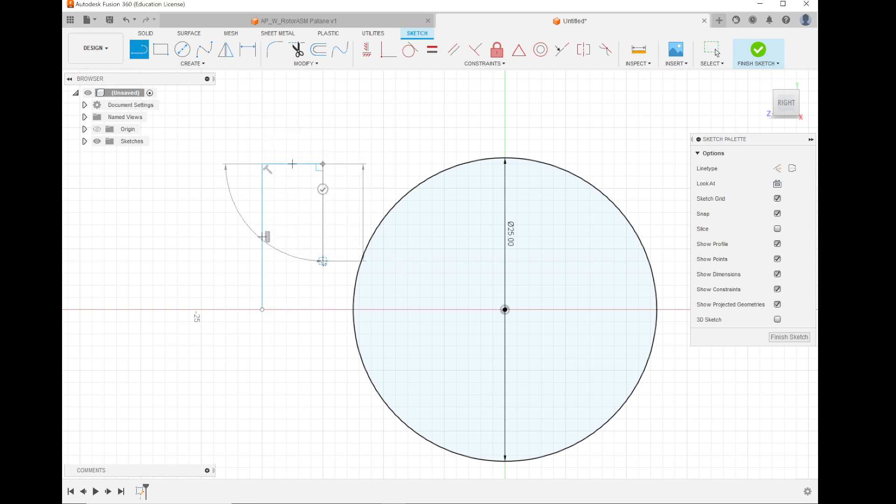
{"action": "mouse_move", "coordinate": [323, 261]}
{"action": "left_mouse_down"}
{"action": "mouse_move", "coordinate": [318, 297]}
{"action": "mouse_move", "coordinate": [262, 311]}
{"action": "left_mouse_up"}
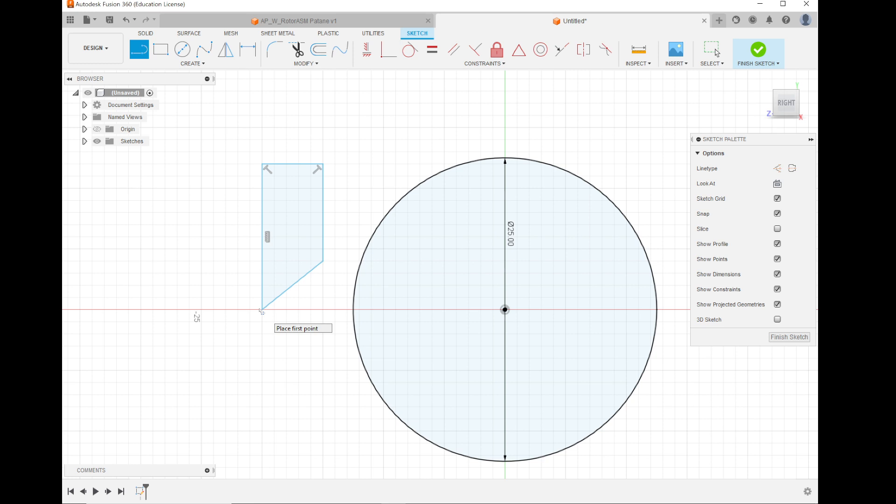
{"action": "key", "text": "Escape"}
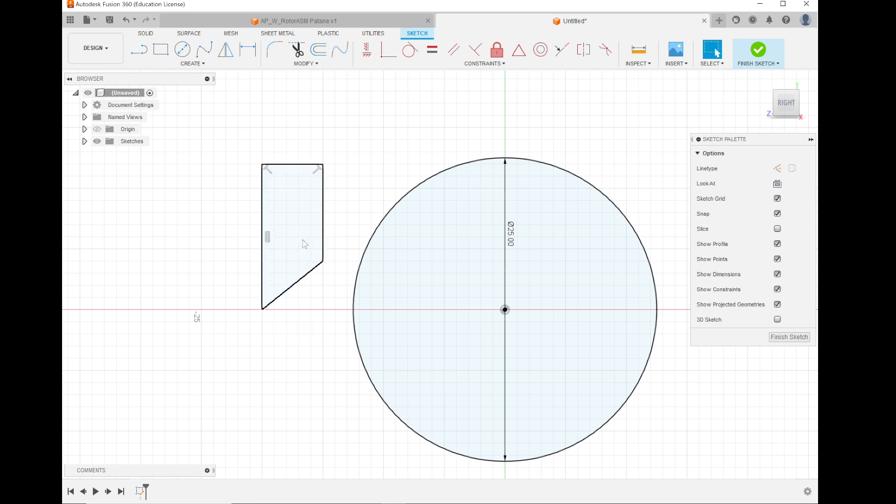
Step: Undo the lines of the four-sided profile beside the circle
{"action": "key", "text": "ctrl+z"}
{"action": "key", "text": "ctrl+z"}
{"action": "key", "text": "ctrl+z"}
{"action": "key", "text": "ctrl+z"}
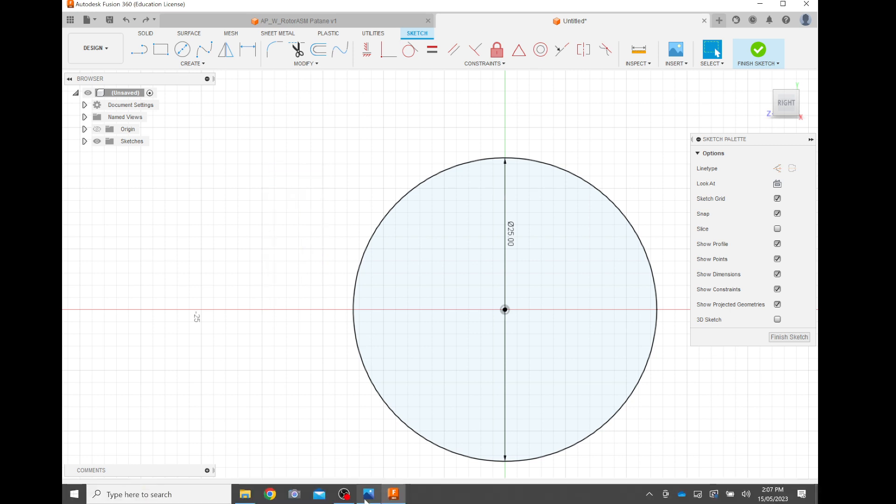
Step: Check the brake disc reference picture, draw a concentric inner circle about 14 mm in diameter, and finish the sketch
{"action": "left_click", "coordinate": [365, 500]}
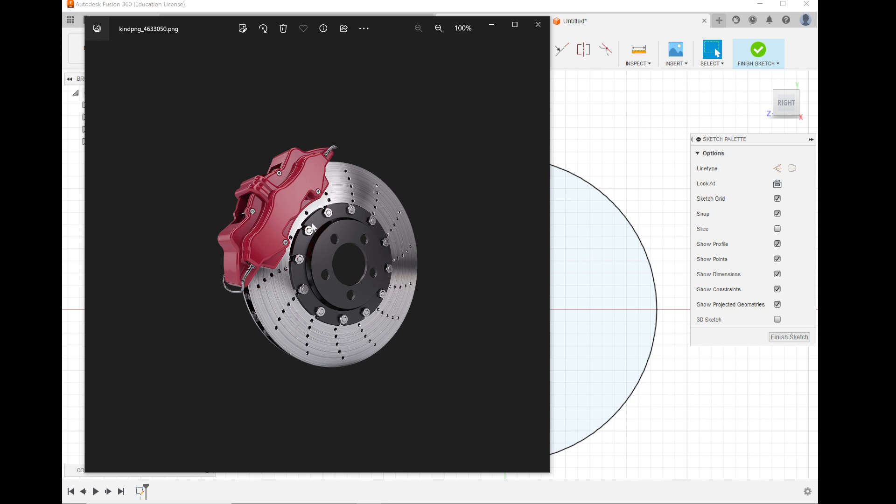
{"action": "left_click", "coordinate": [642, 117]}
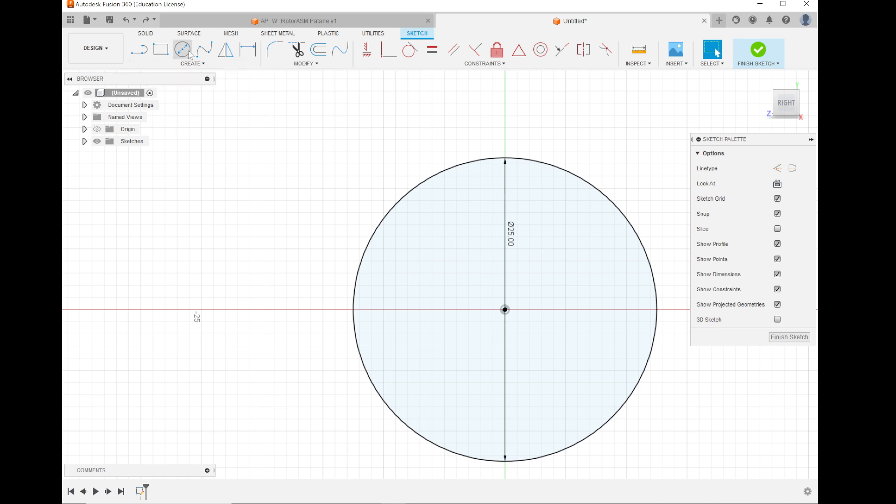
{"action": "left_click", "coordinate": [189, 54]}
{"action": "left_click", "coordinate": [505, 310]}
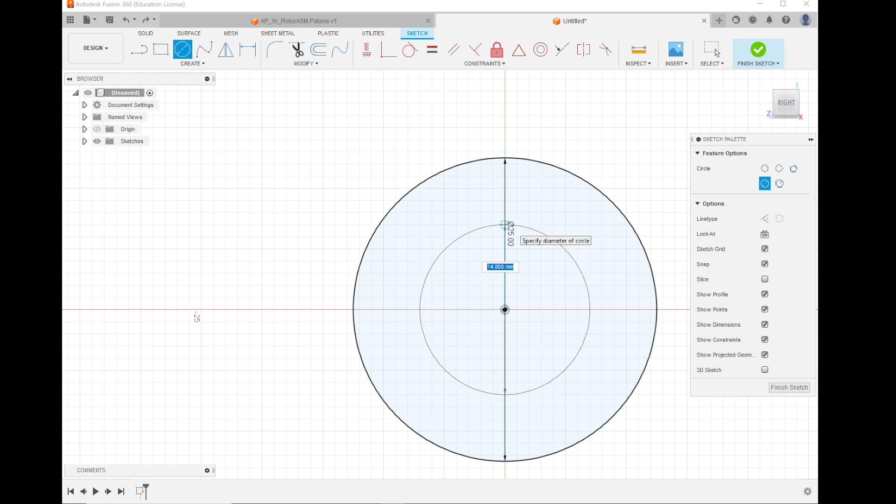
{"action": "left_click", "coordinate": [505, 224]}
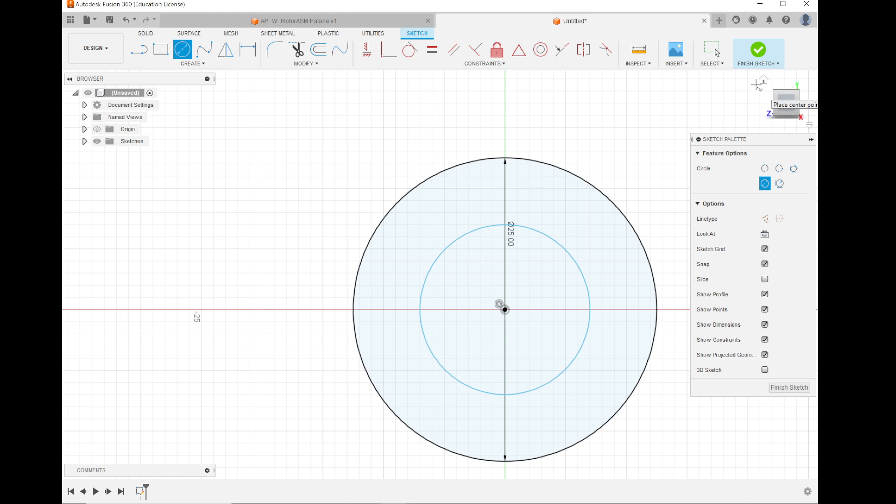
{"action": "left_click", "coordinate": [758, 49]}
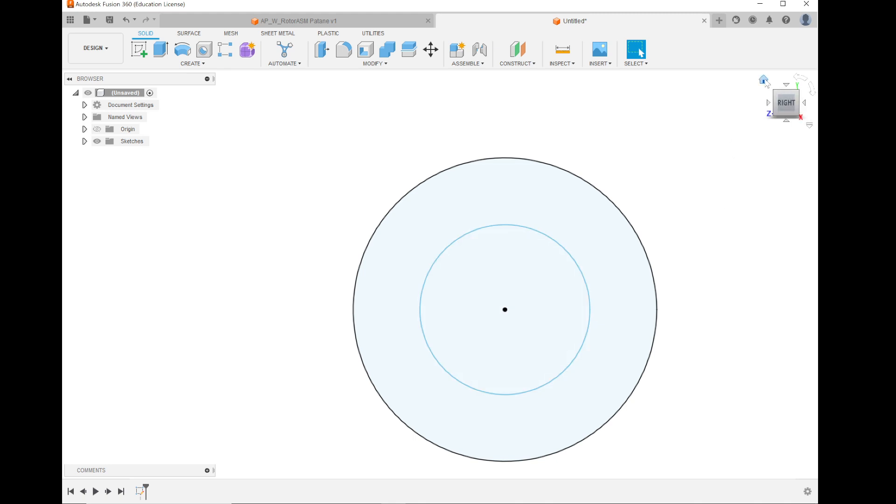
Step: Extrude the ring profile between the two circles 2 mm to one side as a new body
{"action": "left_click", "coordinate": [764, 81]}
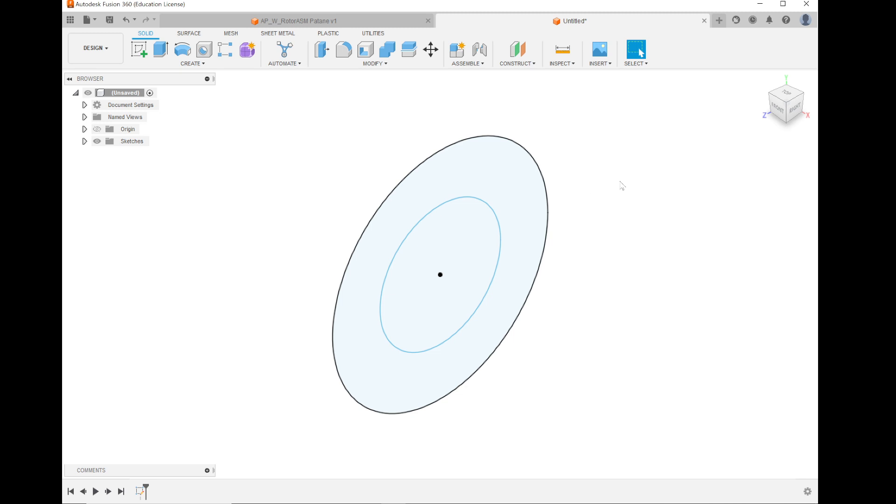
{"action": "left_click", "coordinate": [159, 49]}
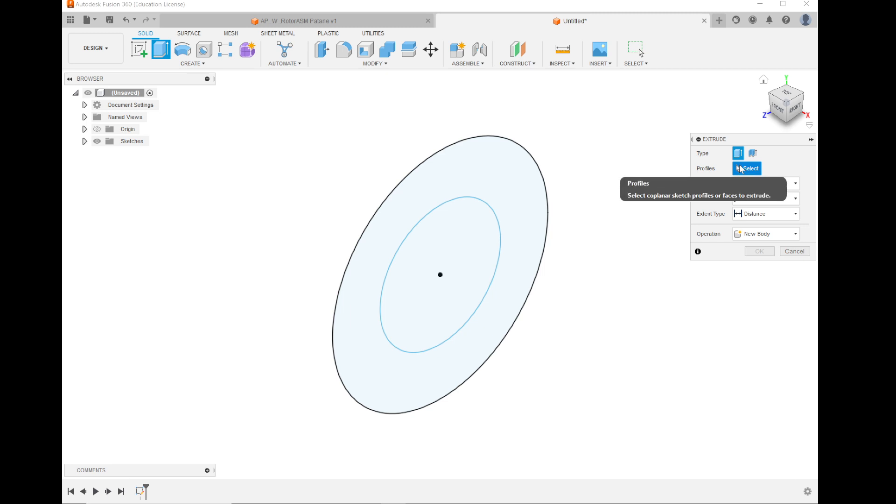
{"action": "left_click", "coordinate": [476, 173]}
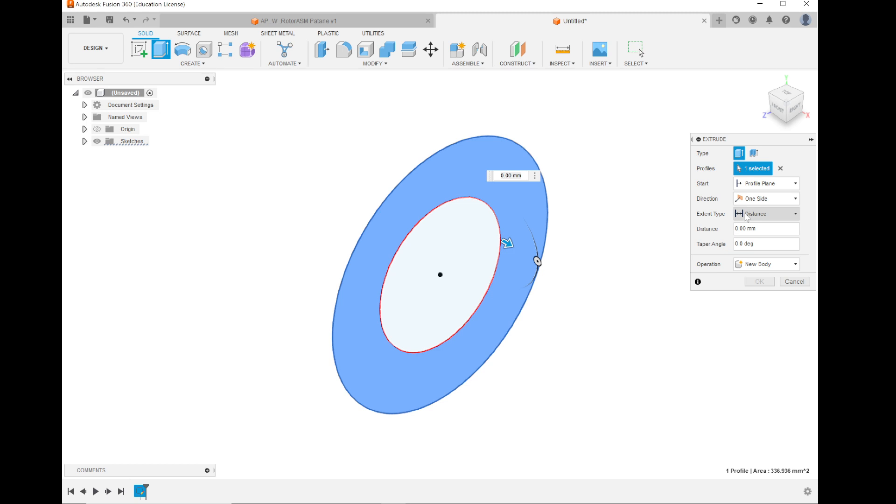
{"action": "left_click_drag", "start_coordinate": [761, 229], "coordinate": [709, 229]}
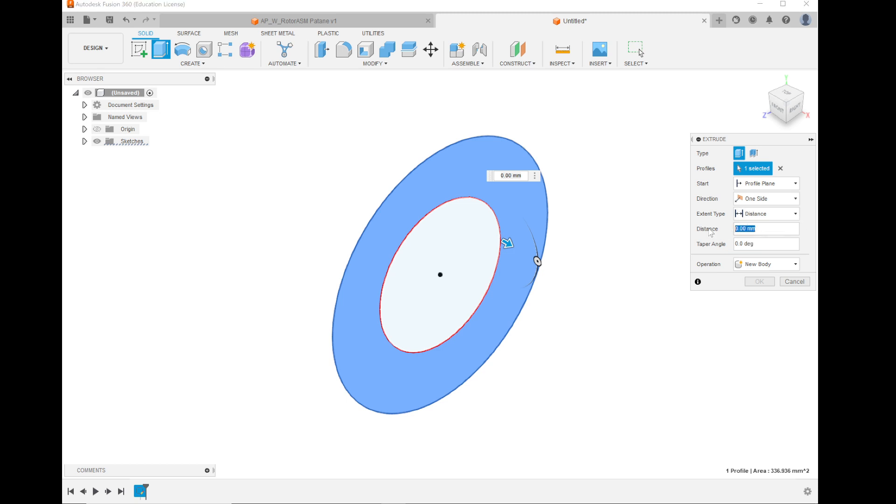
{"action": "type", "text": "2"}
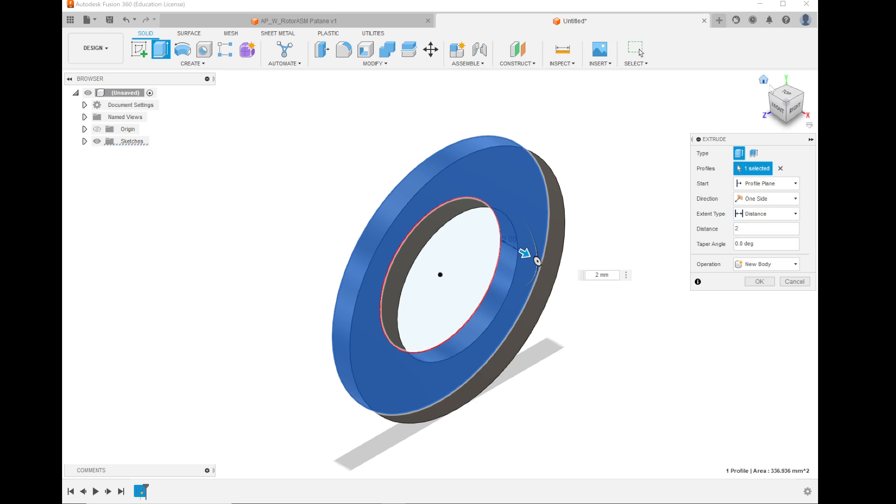
{"action": "middle_click_drag", "start_coordinate": [442, 339], "coordinate": [477, 329], "text": "shift"}
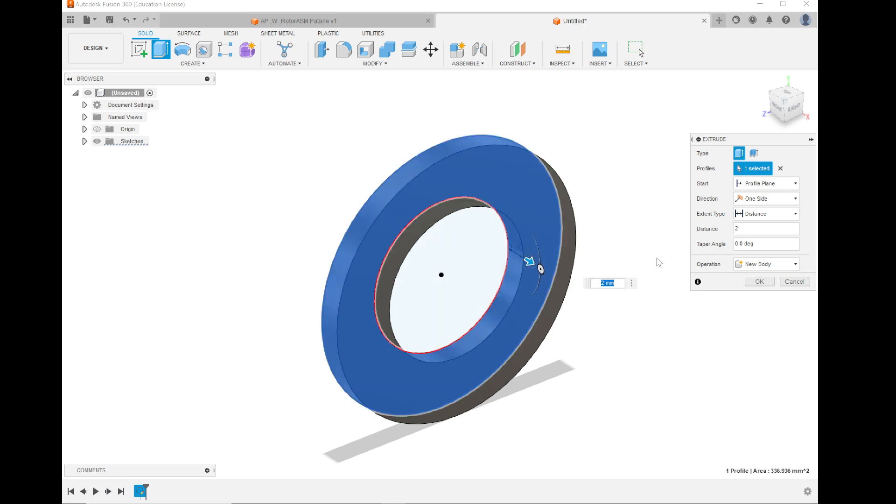
{"action": "left_click", "coordinate": [759, 282]}
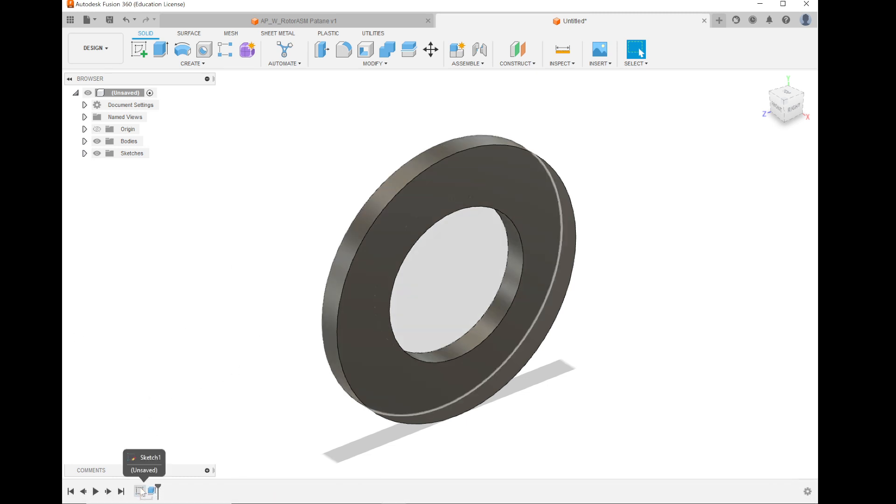
Step: Reopen the ring's sketch for editing and set the outer circle's diameter to (12.5 * 2) * 1 cm
{"action": "left_click", "coordinate": [140, 491]}
{"action": "right_click", "coordinate": [140, 491]}
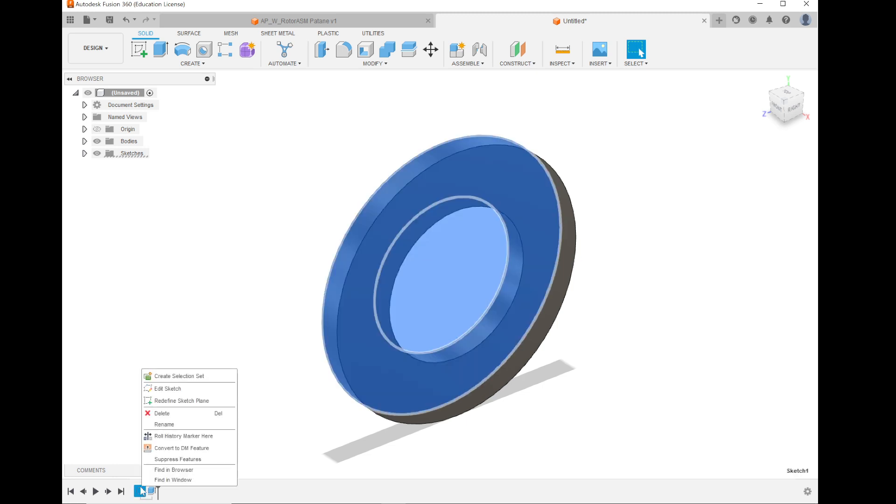
{"action": "left_click", "coordinate": [201, 389]}
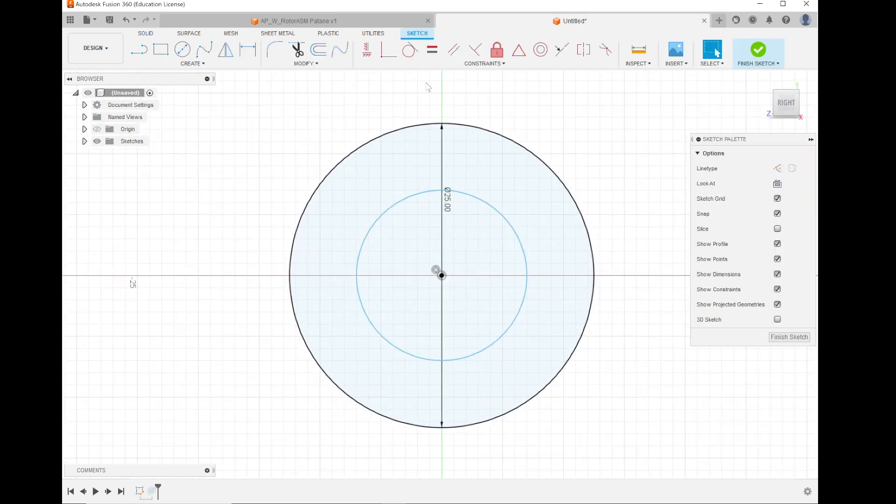
{"action": "left_click", "coordinate": [506, 217]}
{"action": "left_click", "coordinate": [555, 176]}
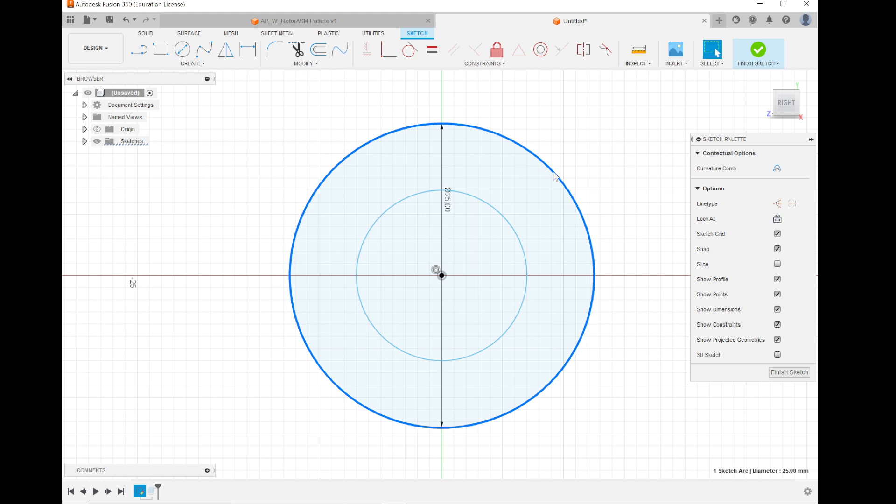
{"action": "right_click", "coordinate": [555, 176]}
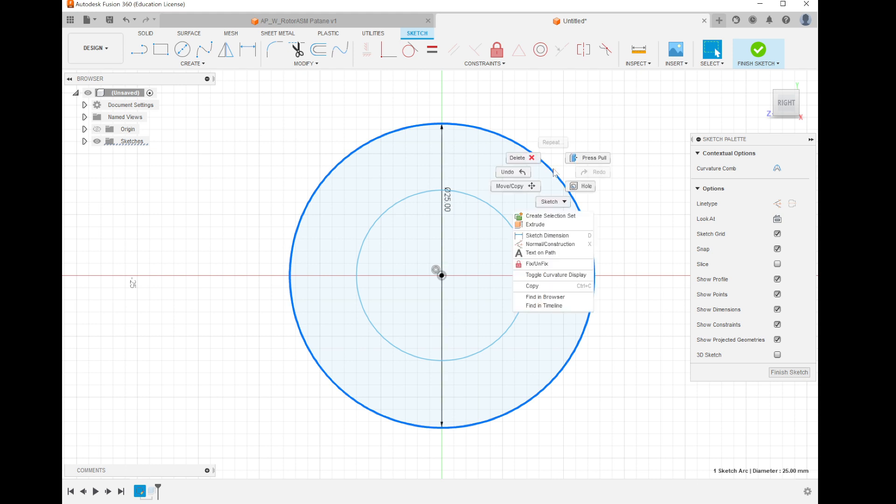
{"action": "key", "text": "Escape"}
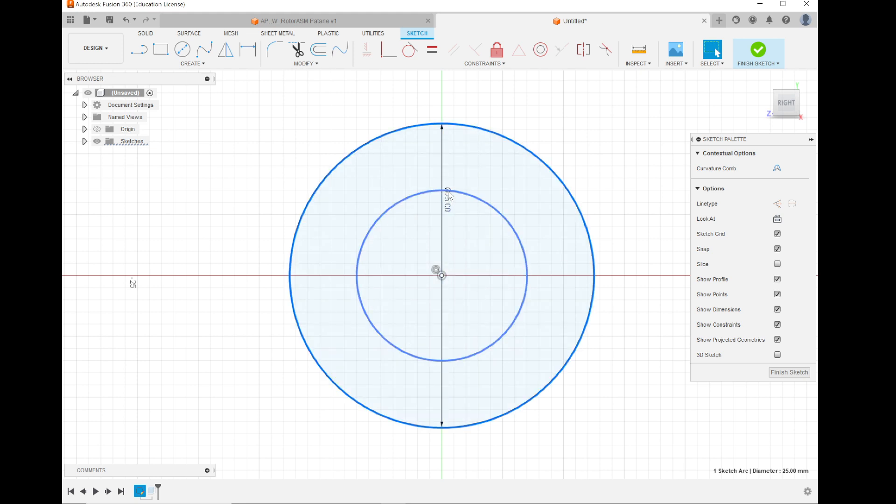
{"action": "double_click", "coordinate": [447, 209]}
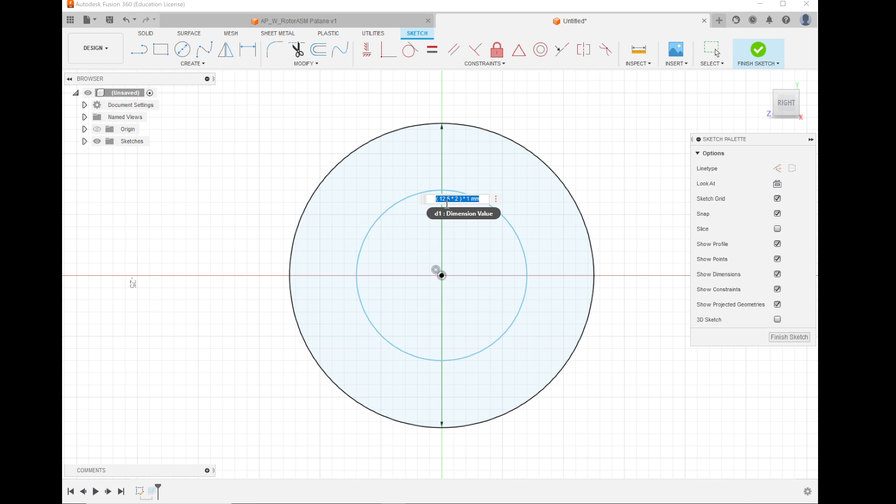
{"action": "left_click", "coordinate": [479, 199]}
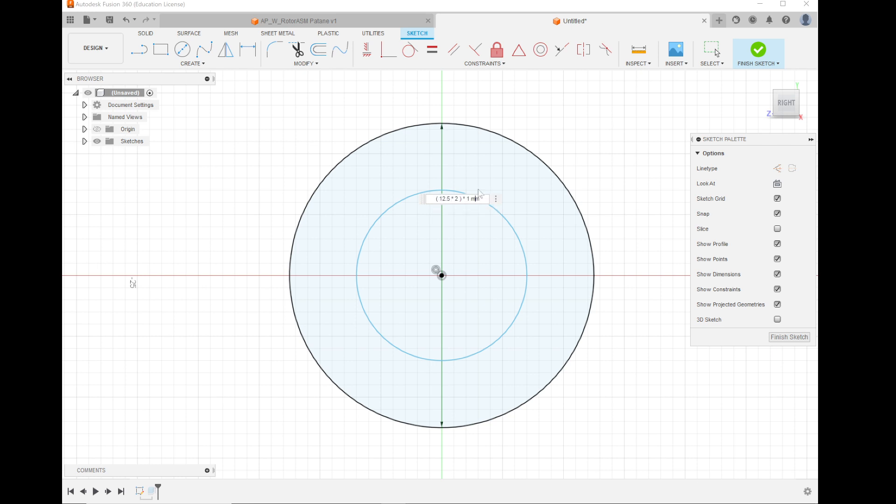
{"action": "key", "text": "BackSpace"}
{"action": "type", "text": "c"}
{"action": "key", "text": "Return"}
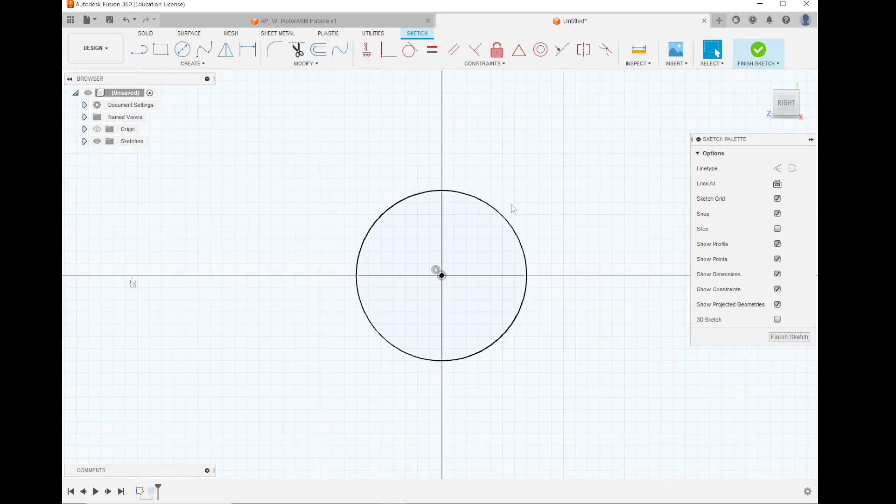
{"action": "left_click", "coordinate": [504, 217]}
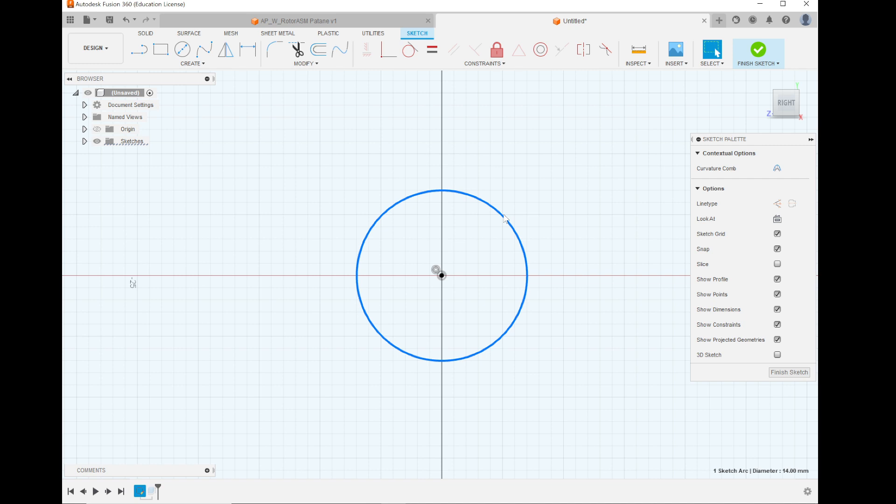
{"action": "scroll", "coordinate": [399, 269], "scroll_direction": "down", "scroll_amount": 8}
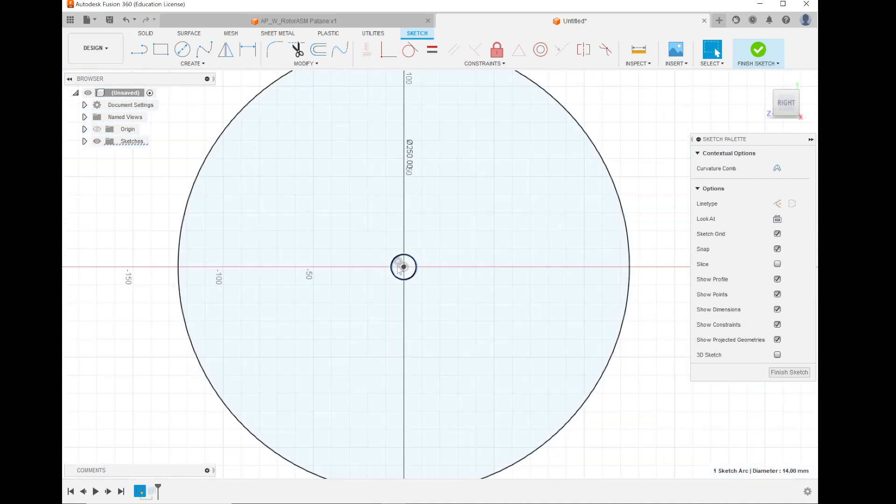
{"action": "scroll", "coordinate": [401, 268], "scroll_direction": "up", "scroll_amount": 5}
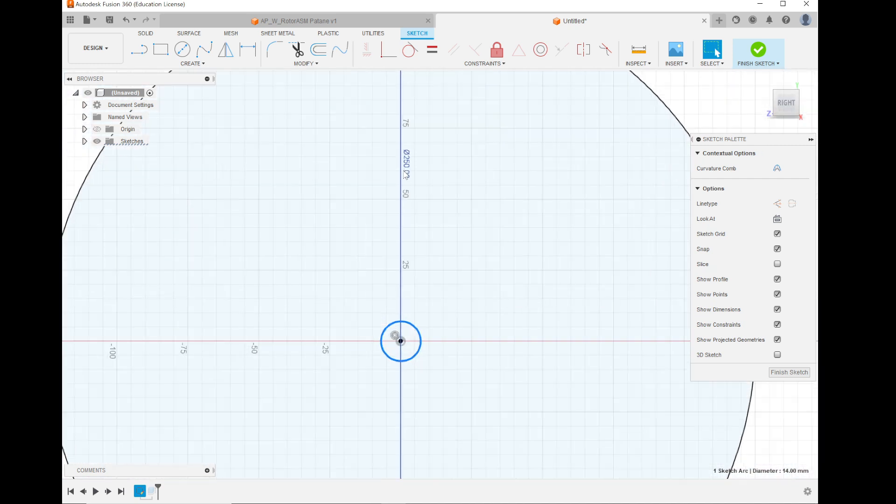
{"action": "key", "text": "m"}
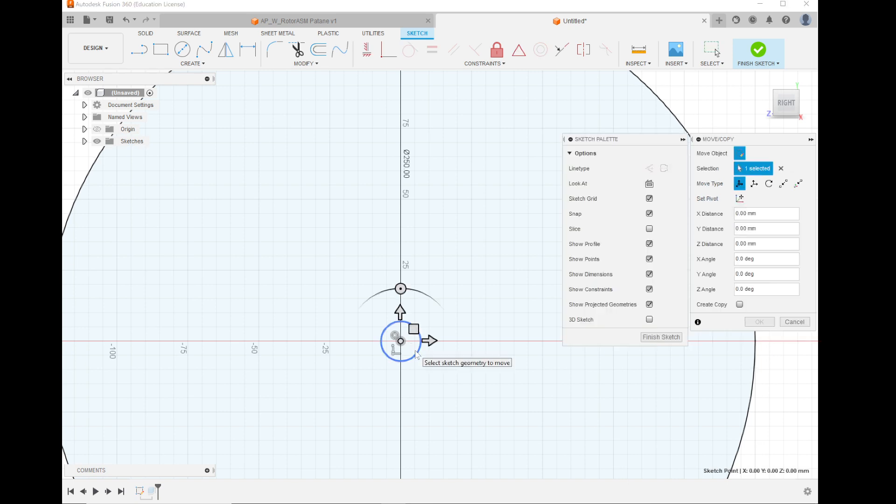
{"action": "left_click", "coordinate": [795, 321]}
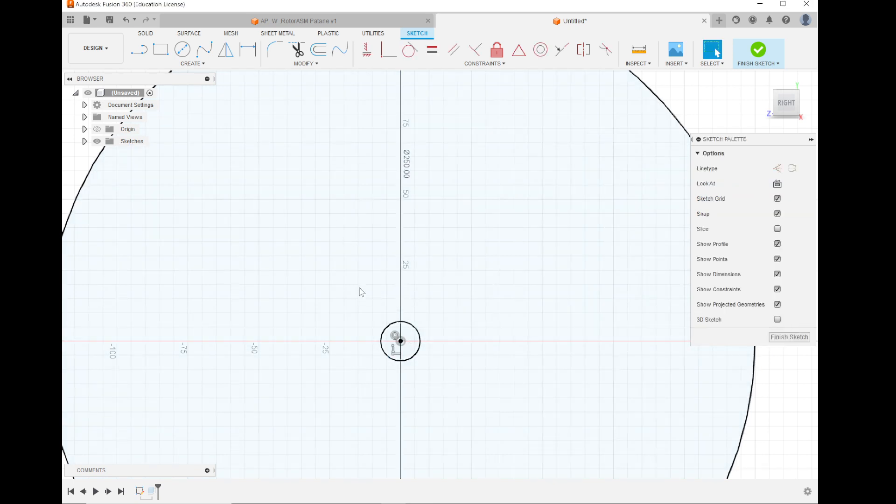
Step: Delete the small inner circle from the sketch
{"action": "left_click", "coordinate": [417, 358]}
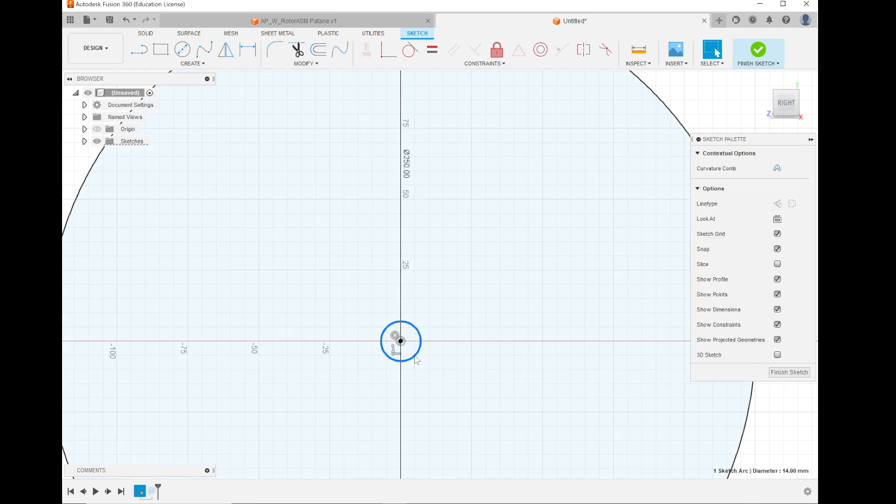
{"action": "right_click", "coordinate": [417, 357]}
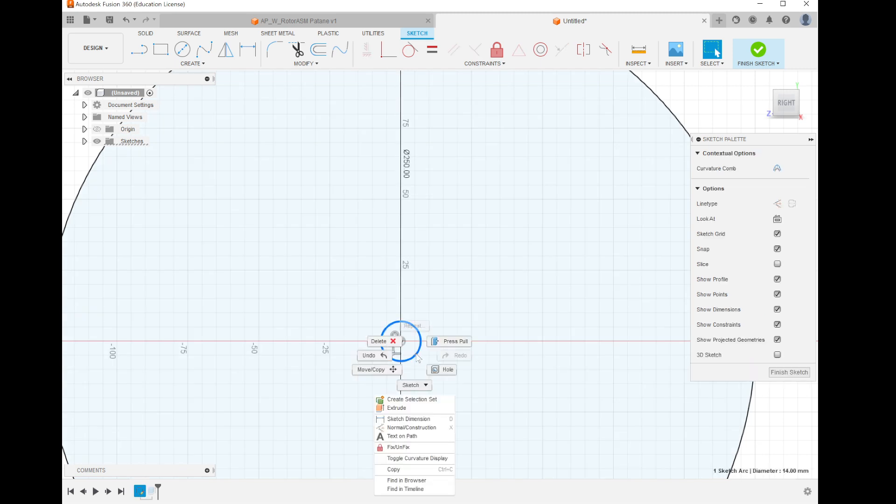
{"action": "key", "text": "Escape"}
{"action": "key", "text": "Escape"}
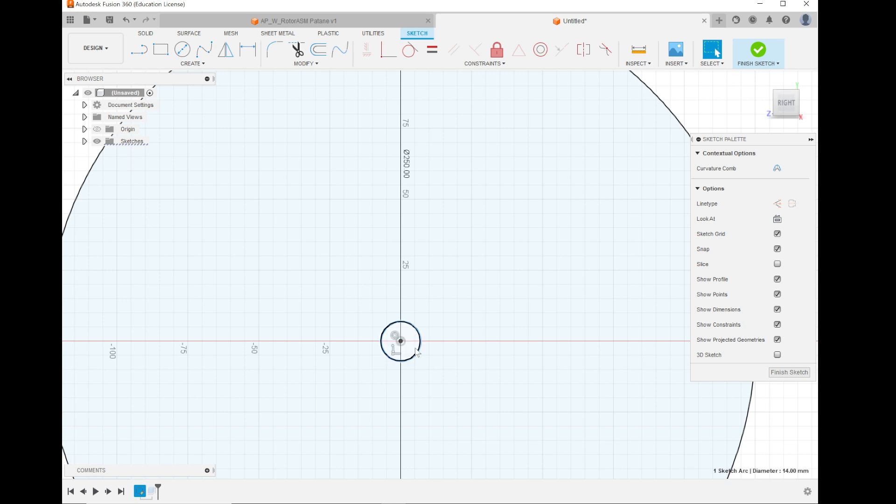
{"action": "key", "text": "Delete"}
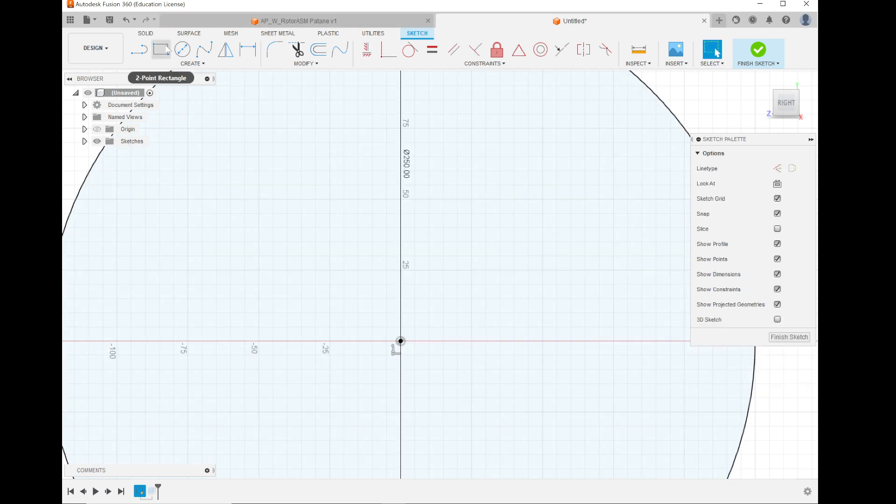
Step: Draw a freehand circle centred on the origin inside the outer circle
{"action": "left_click", "coordinate": [182, 49]}
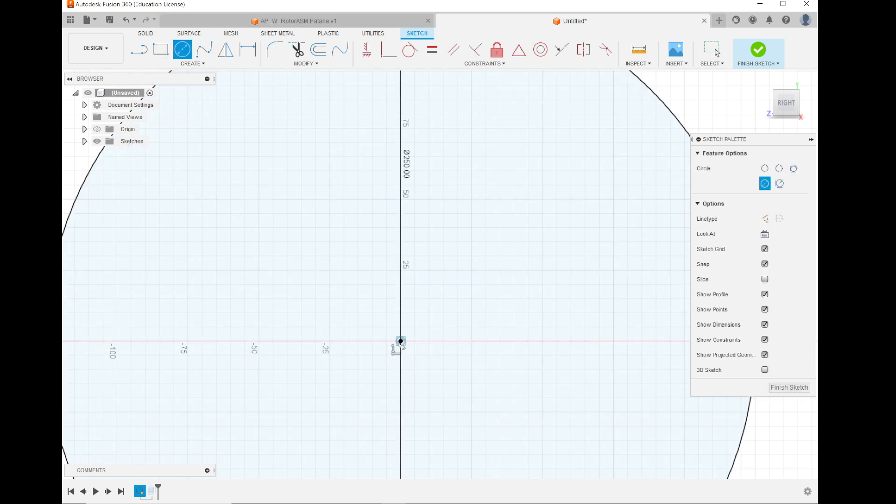
{"action": "left_click", "coordinate": [400, 342]}
{"action": "left_click", "coordinate": [486, 241]}
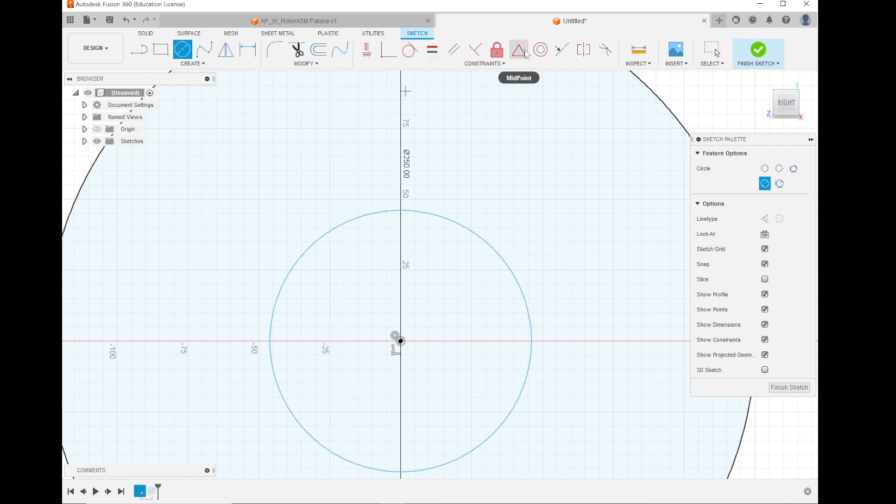
{"action": "scroll", "coordinate": [397, 343], "scroll_direction": "up", "scroll_amount": 5}
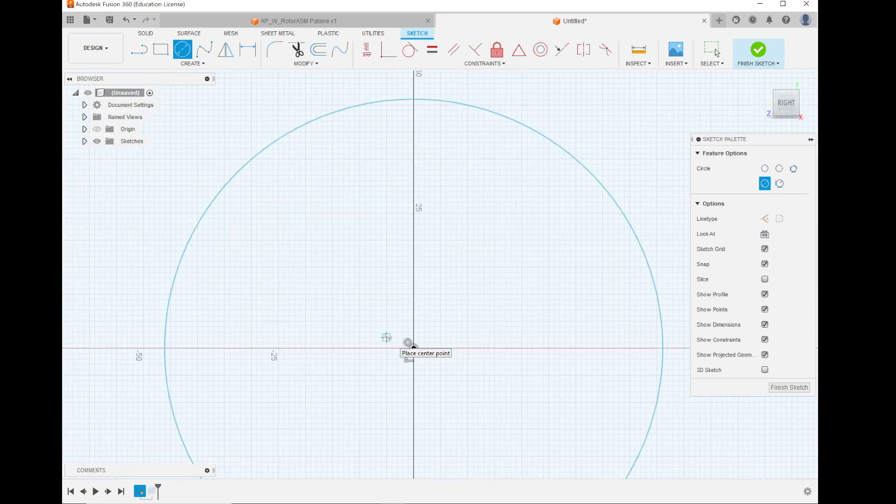
{"action": "scroll", "coordinate": [385, 336], "scroll_direction": "down", "scroll_amount": 5}
{"action": "key", "text": "Escape"}
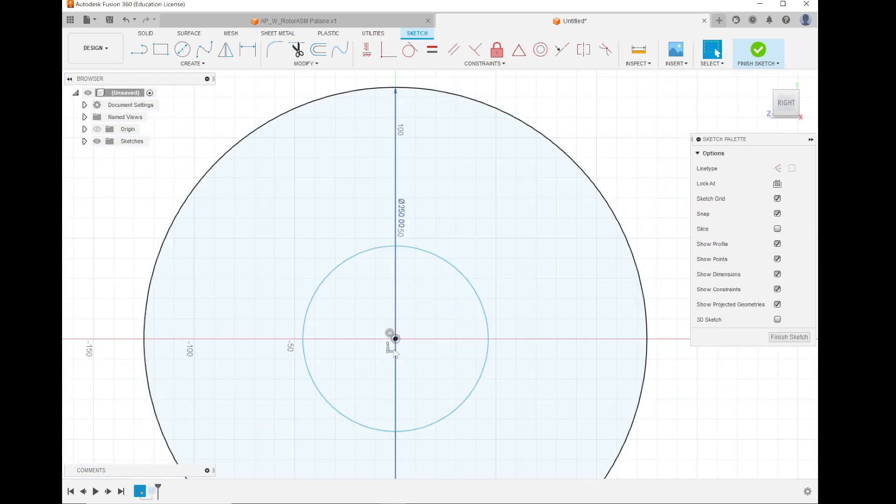
Step: Draw an inner circle 14 cm in diameter, centred on the origin and concentric with the outer circle
{"action": "key", "text": "c"}
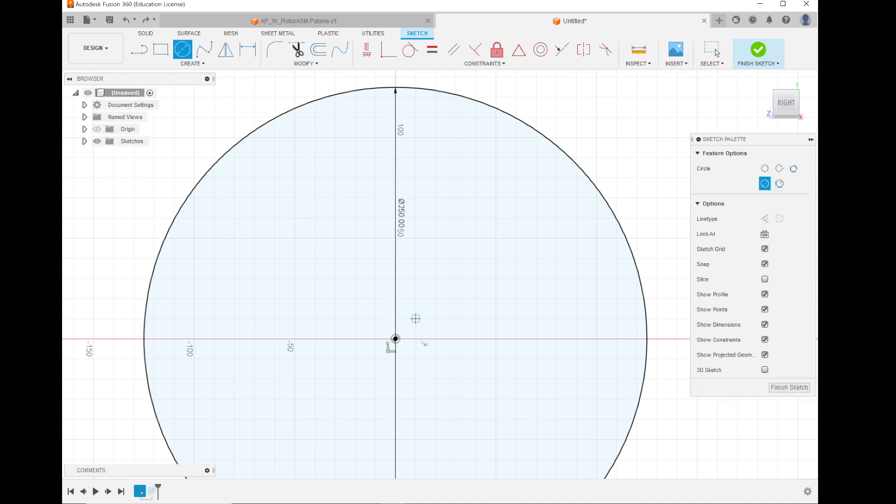
{"action": "left_click", "coordinate": [395, 339]}
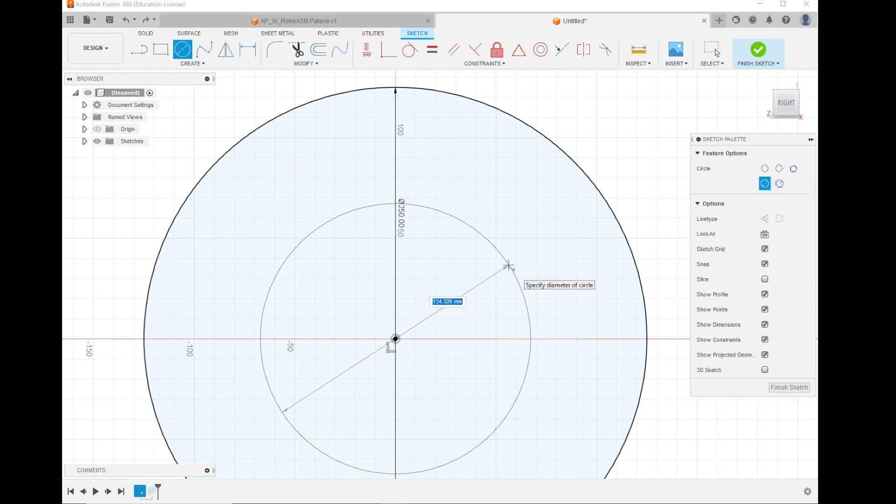
{"action": "type", "text": "14"}
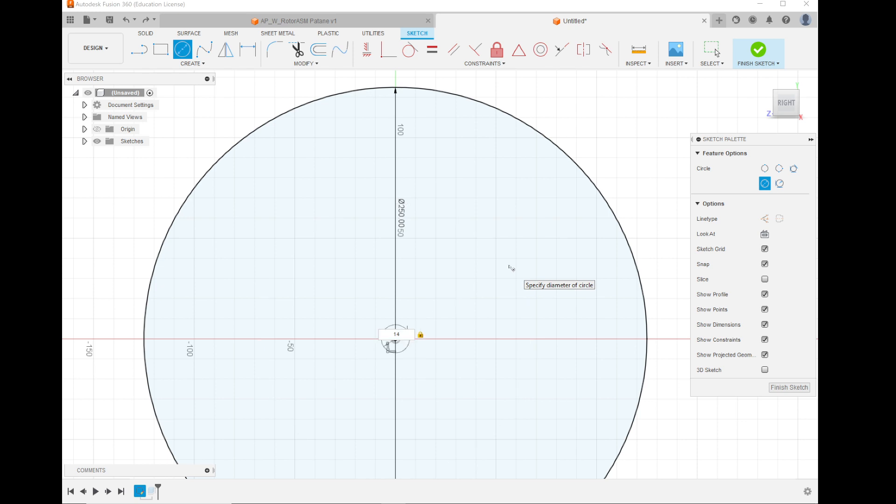
{"action": "type", "text": "mm"}
{"action": "key", "text": "BackSpace"}
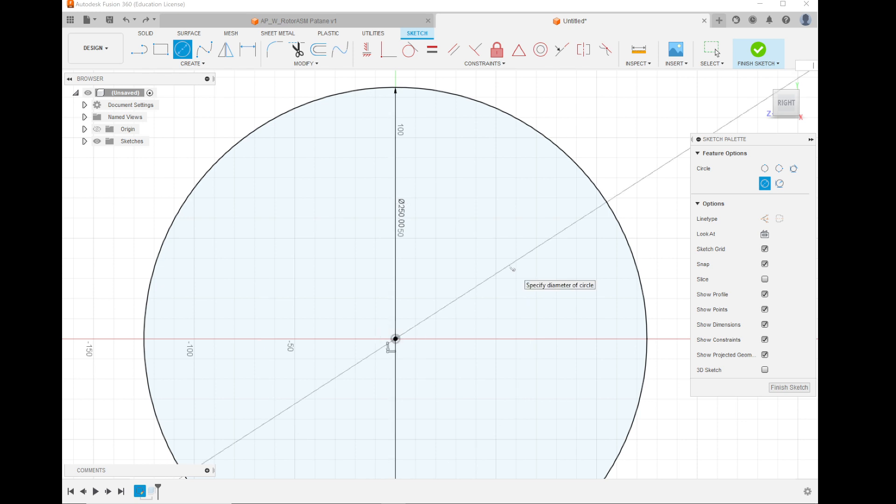
{"action": "scroll", "coordinate": [512, 269], "scroll_direction": "down", "scroll_amount": 10}
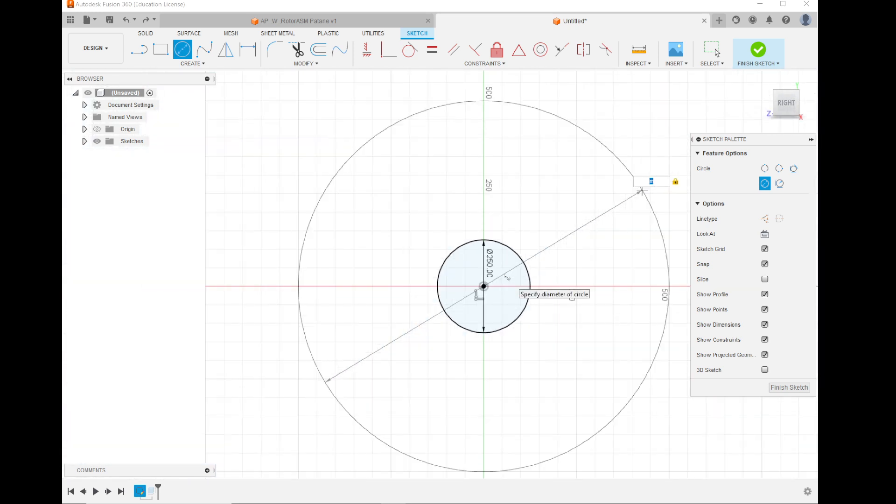
{"action": "type", "text": "1"}
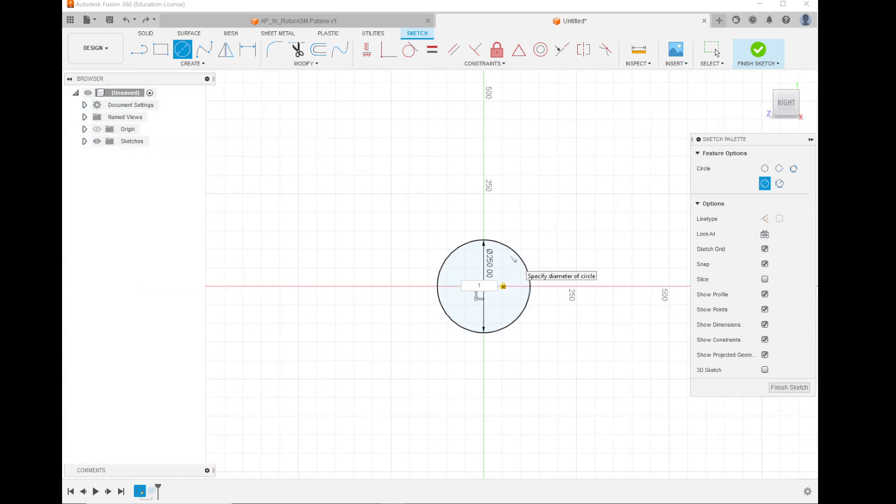
{"action": "type", "text": "4cm"}
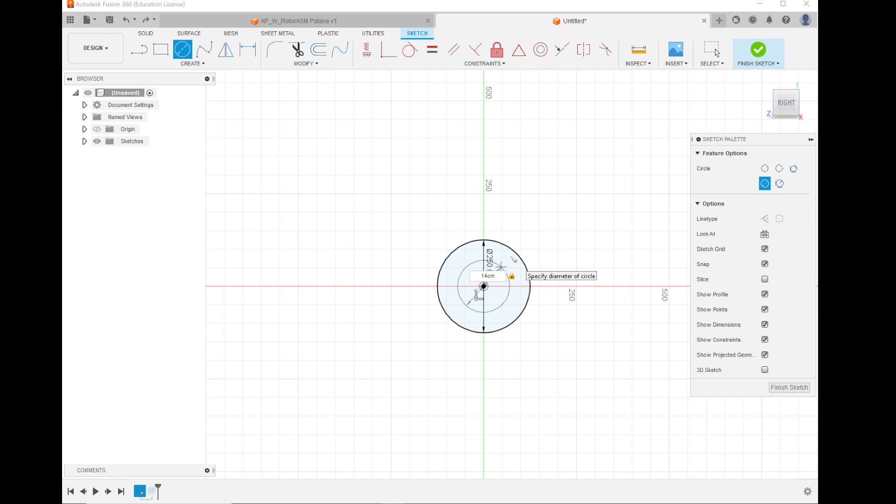
{"action": "key", "text": "Return"}
{"action": "key", "text": "Escape"}
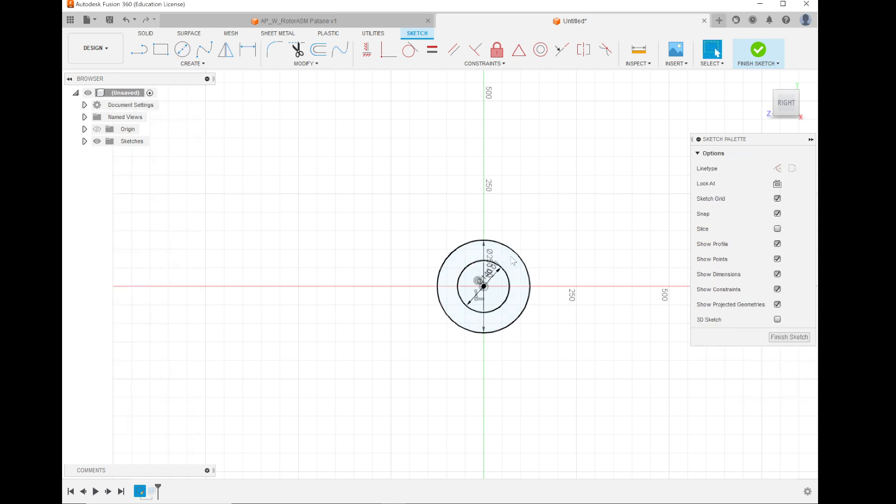
Step: Finish the sketch and inspect the updated disc's face and edge from an angled view
{"action": "scroll", "coordinate": [451, 312], "scroll_direction": "down", "scroll_amount": 2}
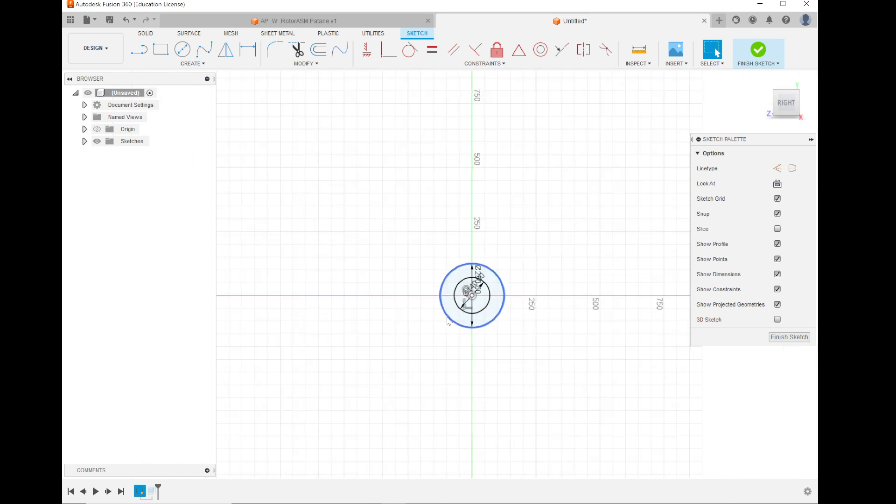
{"action": "scroll", "coordinate": [458, 298], "scroll_direction": "up", "scroll_amount": 5}
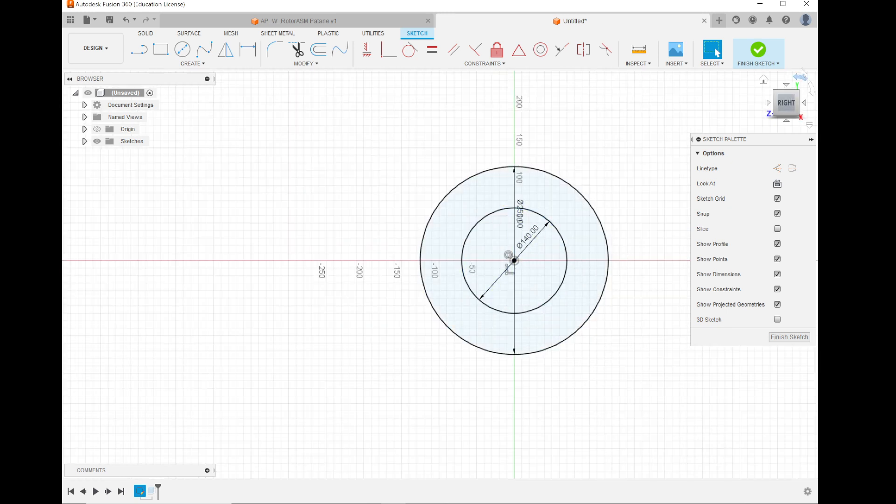
{"action": "left_click", "coordinate": [760, 56]}
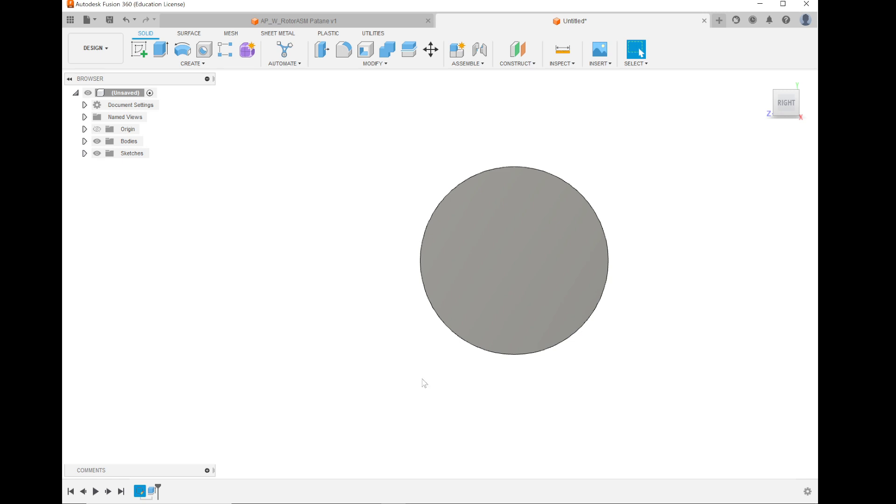
{"action": "middle_click_drag", "start_coordinate": [392, 379], "coordinate": [449, 392], "text": "shift"}
{"action": "scroll", "coordinate": [472, 233], "scroll_direction": "up", "scroll_amount": 5}
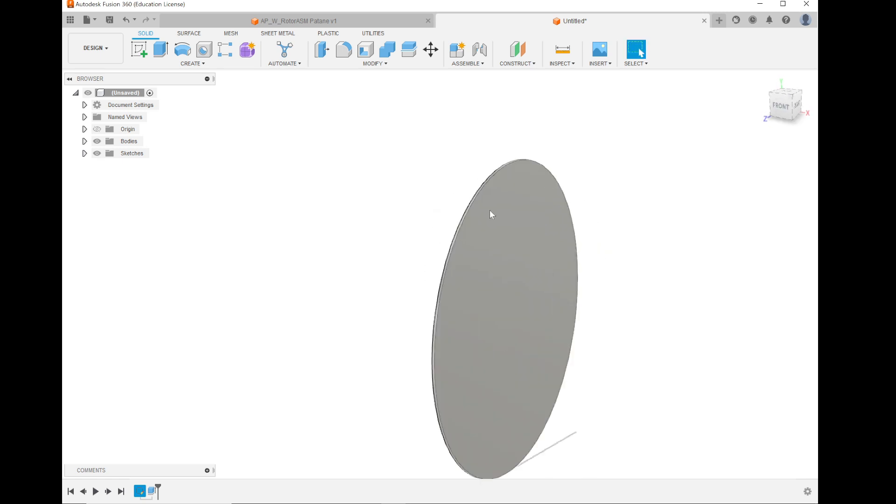
{"action": "middle_click_drag", "start_coordinate": [461, 250], "coordinate": [440, 252], "text": "shift"}
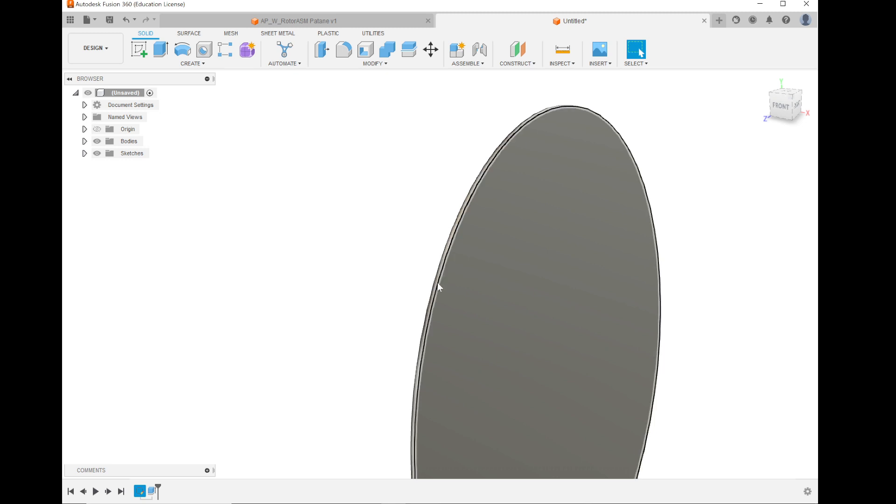
{"action": "scroll", "coordinate": [438, 282], "scroll_direction": "down", "scroll_amount": 3}
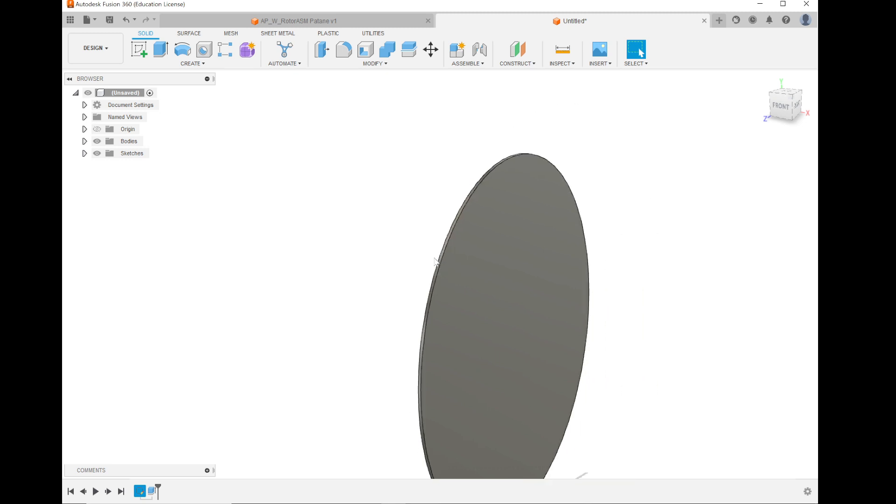
Step: Edit the disc's extrusion to drop the inner circle profile, extruding only the outer ring by 2 mm
{"action": "right_click", "coordinate": [149, 493]}
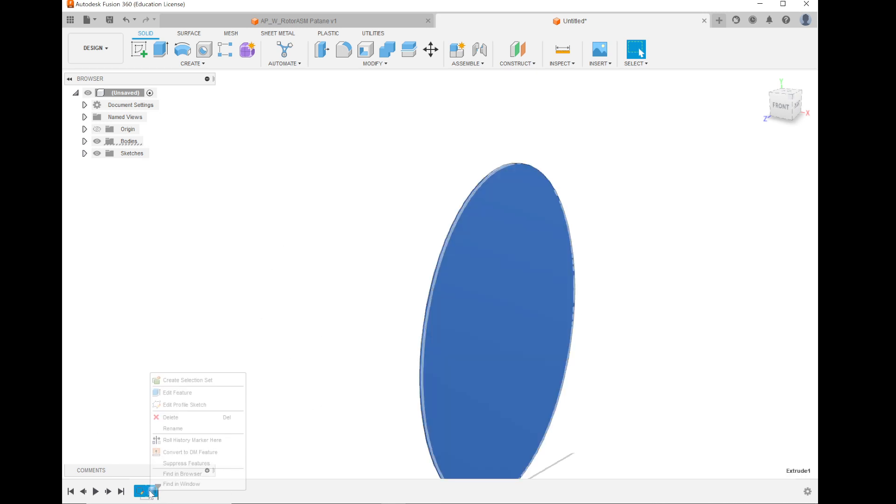
{"action": "left_click", "coordinate": [194, 397]}
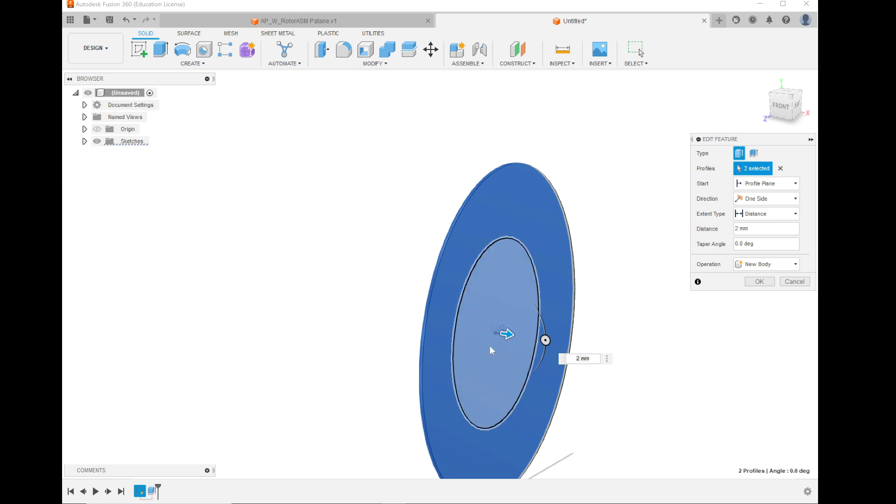
{"action": "left_click", "coordinate": [498, 318]}
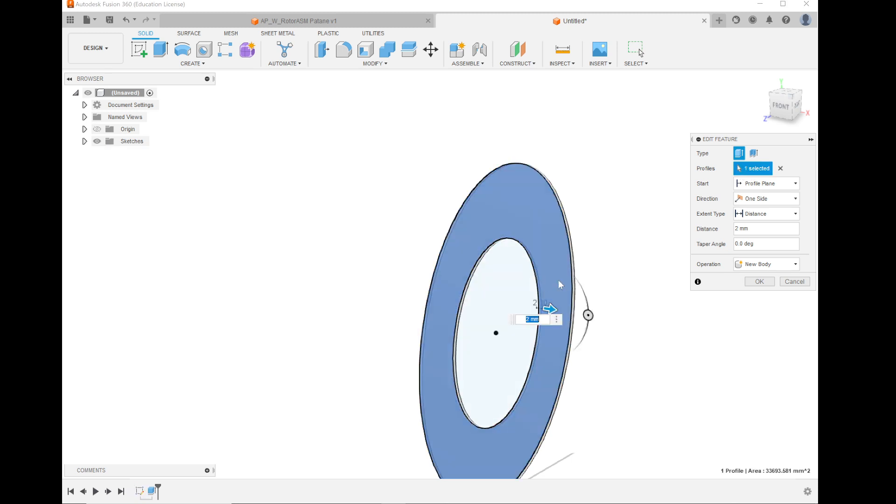
{"action": "left_click", "coordinate": [752, 283]}
{"action": "middle_click_drag", "start_coordinate": [718, 295], "coordinate": [549, 269], "text": "shift"}
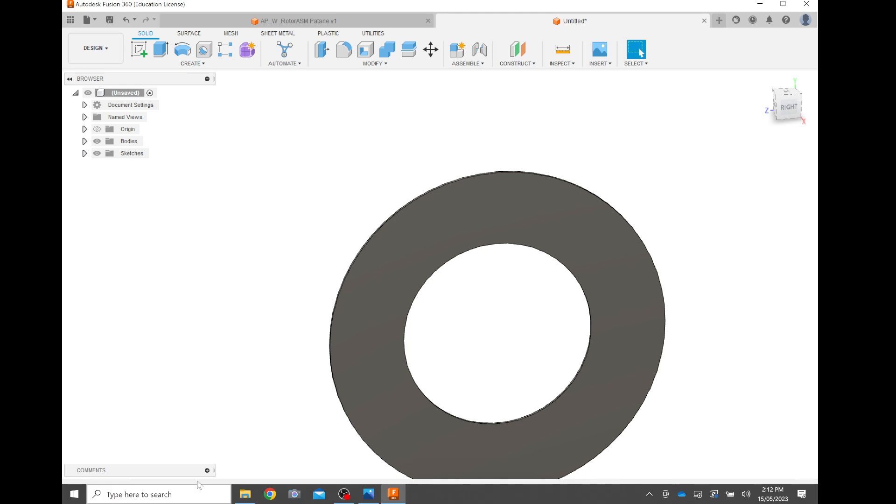
Step: Switch to the photo viewer to examine the rotor's hole pattern in the brake reference image, and return to Fusion 360
{"action": "left_click", "coordinate": [369, 495]}
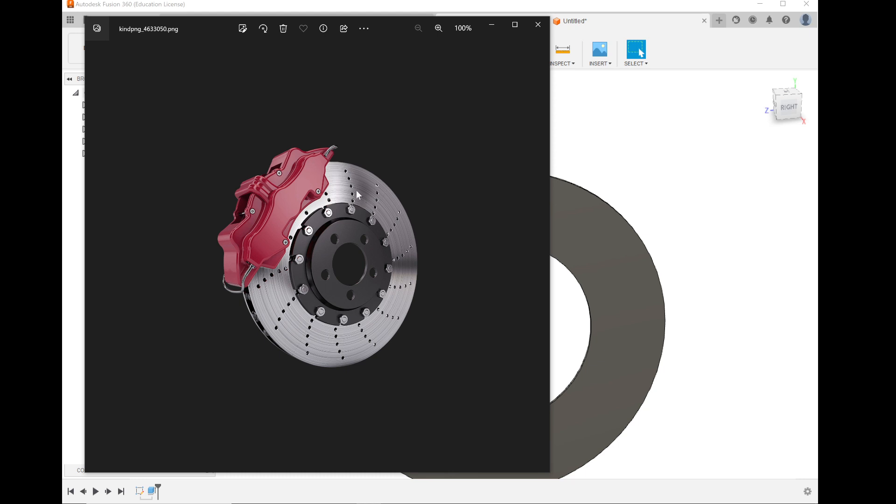
{"action": "mouse_move", "coordinate": [357, 503]}
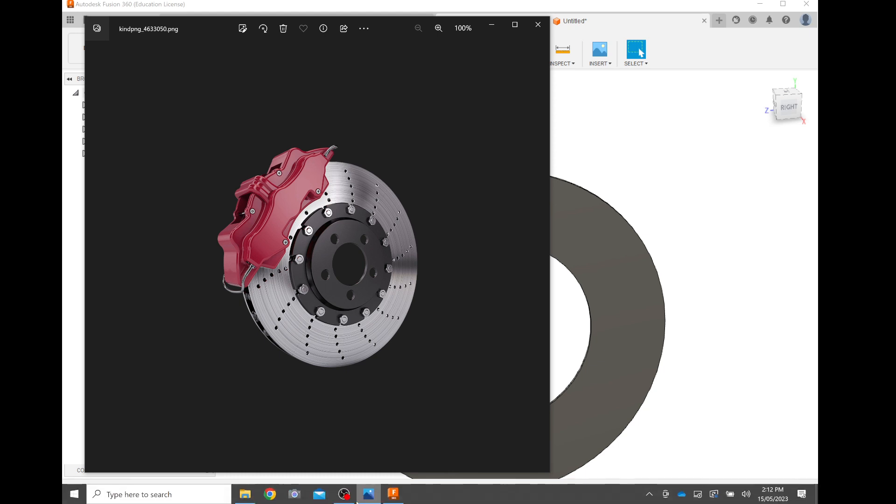
{"action": "left_click", "coordinate": [393, 495]}
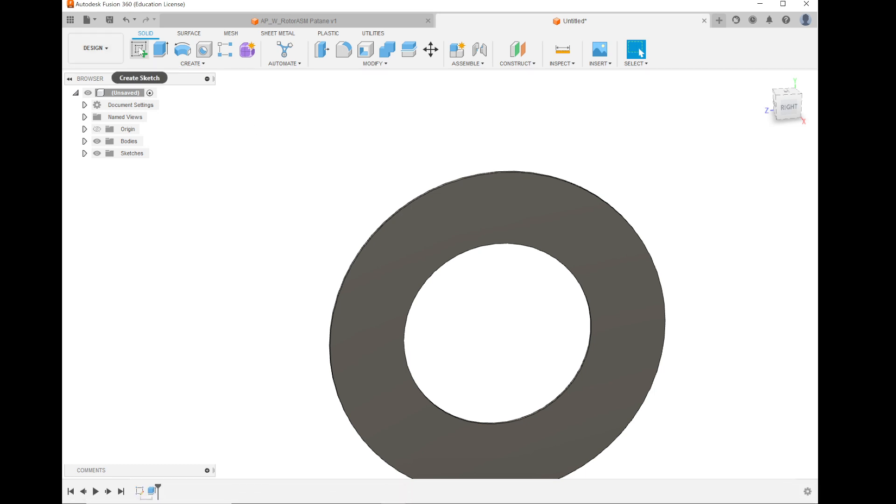
Step: Start a new sketch on the ring's flat face
{"action": "left_click", "coordinate": [139, 49]}
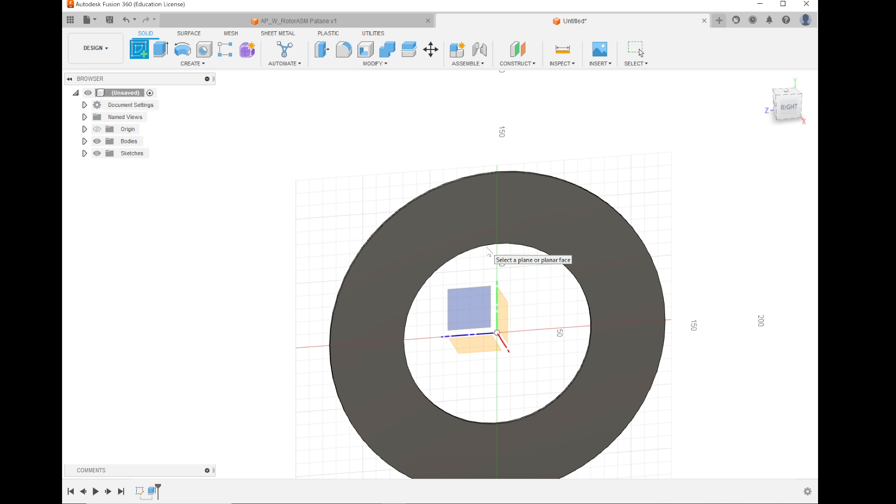
{"action": "left_click", "coordinate": [488, 252]}
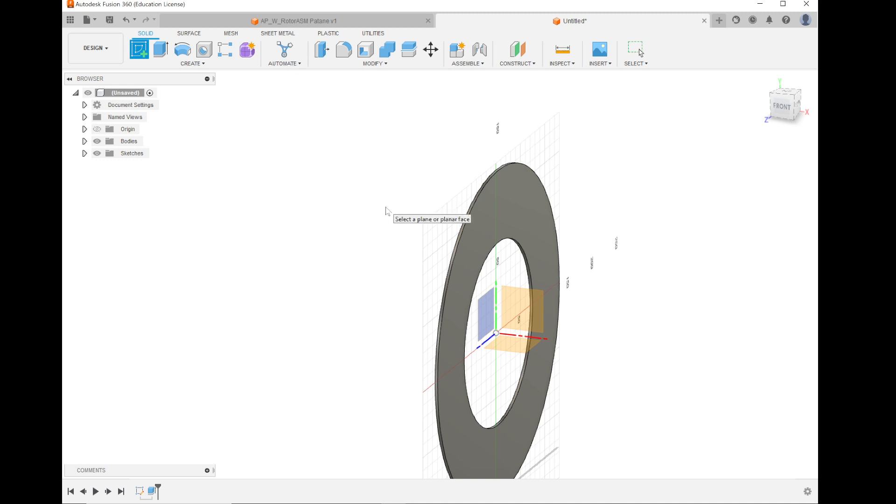
{"action": "scroll", "coordinate": [546, 229], "scroll_direction": "up", "scroll_amount": 5}
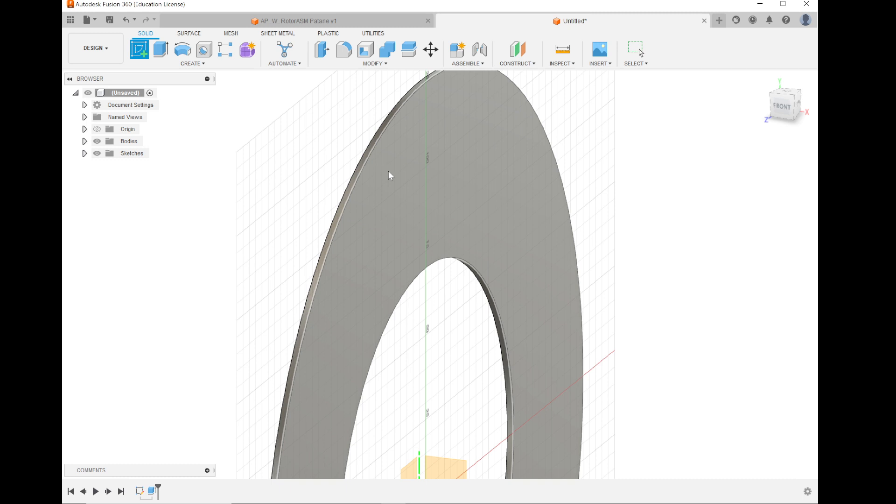
{"action": "scroll", "coordinate": [385, 177], "scroll_direction": "up", "scroll_amount": 8}
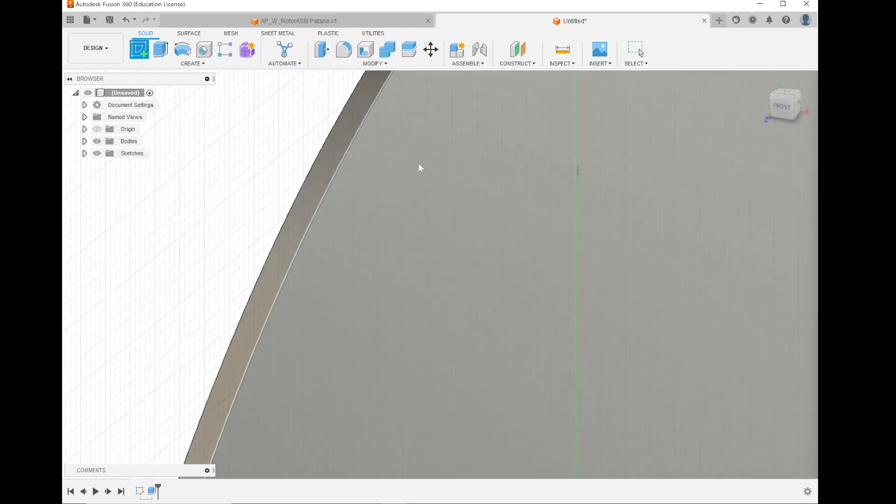
{"action": "scroll", "coordinate": [422, 182], "scroll_direction": "down", "scroll_amount": 5}
{"action": "scroll", "coordinate": [424, 183], "scroll_direction": "down", "scroll_amount": 3}
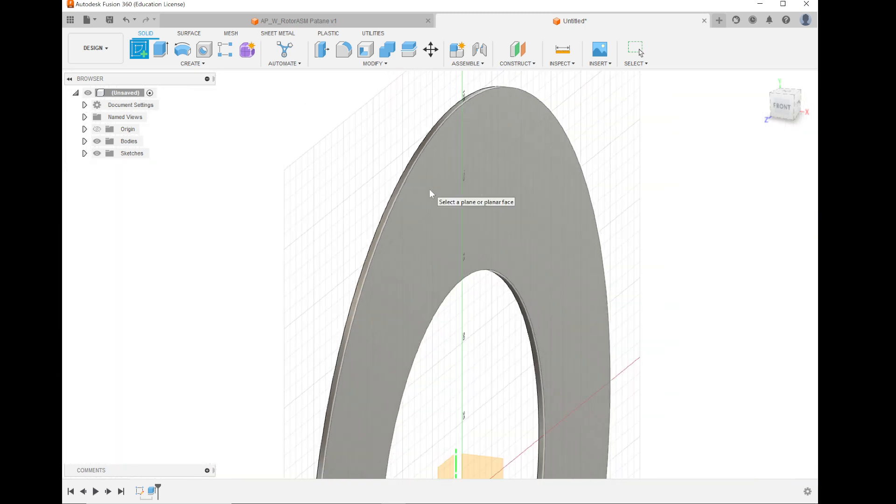
{"action": "middle_click_drag", "start_coordinate": [415, 200], "coordinate": [458, 210], "text": "shift"}
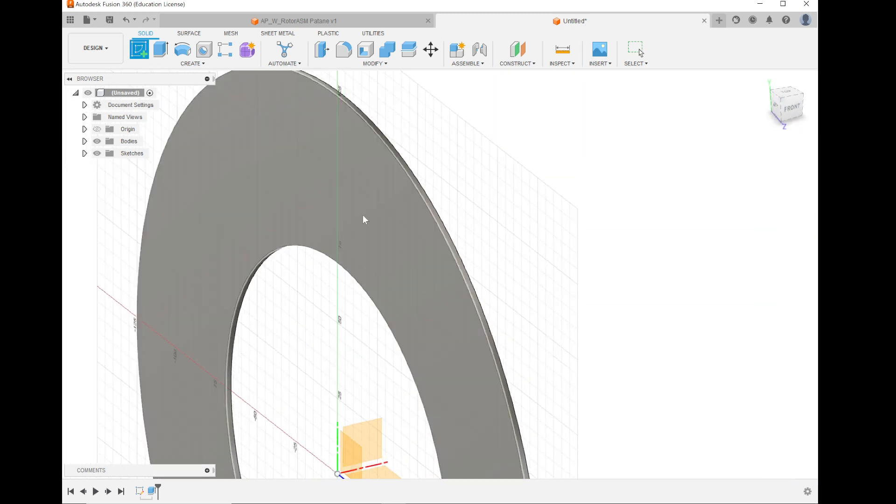
{"action": "middle_click_drag", "start_coordinate": [447, 252], "coordinate": [392, 252], "text": "shift"}
{"action": "scroll", "coordinate": [324, 254], "scroll_direction": "down", "scroll_amount": 3}
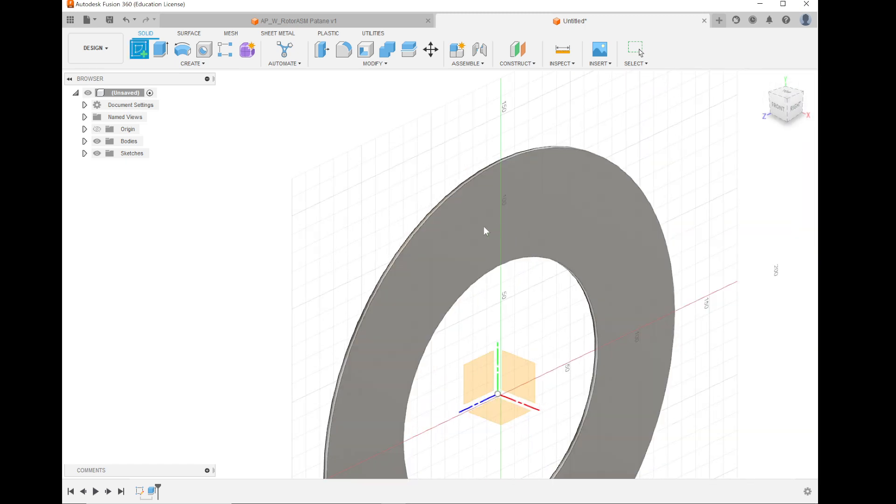
{"action": "left_click", "coordinate": [484, 226]}
{"action": "scroll", "coordinate": [430, 295], "scroll_direction": "up", "scroll_amount": 4}
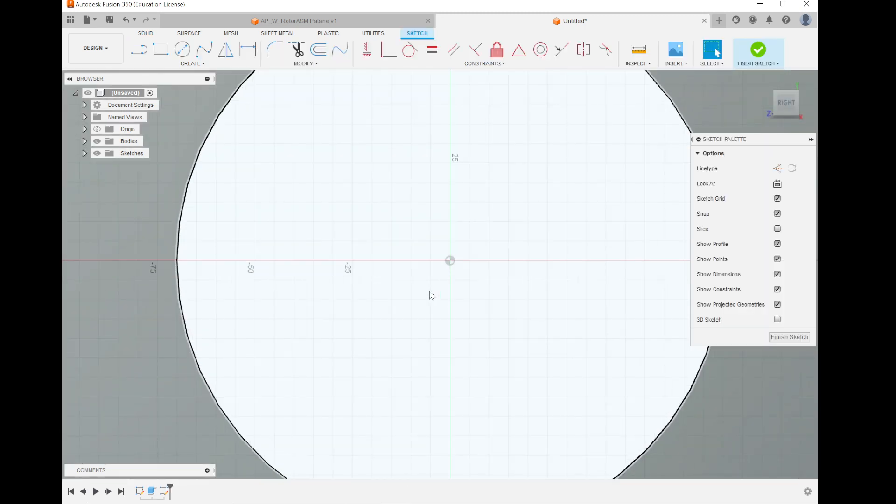
{"action": "scroll", "coordinate": [430, 295], "scroll_direction": "down", "scroll_amount": 6}
{"action": "scroll", "coordinate": [452, 82], "scroll_direction": "up", "scroll_amount": 5}
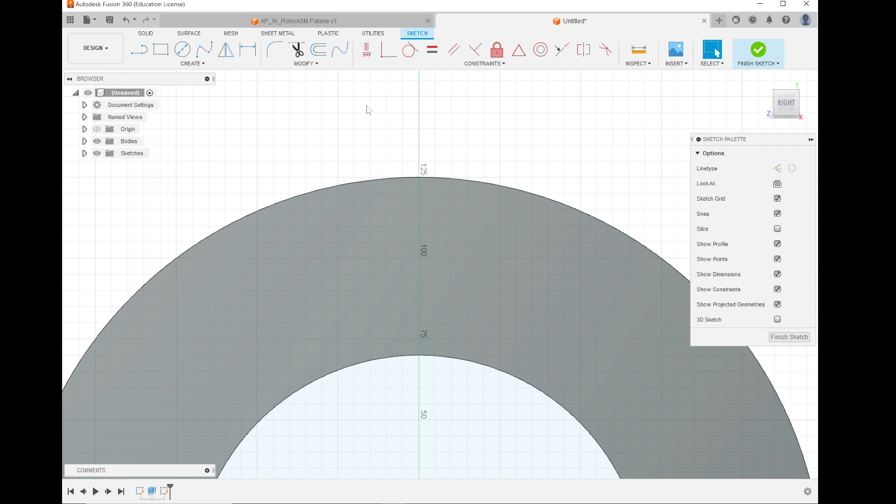
Step: Recheck the curved rows of drilled holes in the brake reference image in the photo viewer, and close the image
{"action": "mouse_move", "coordinate": [328, 499]}
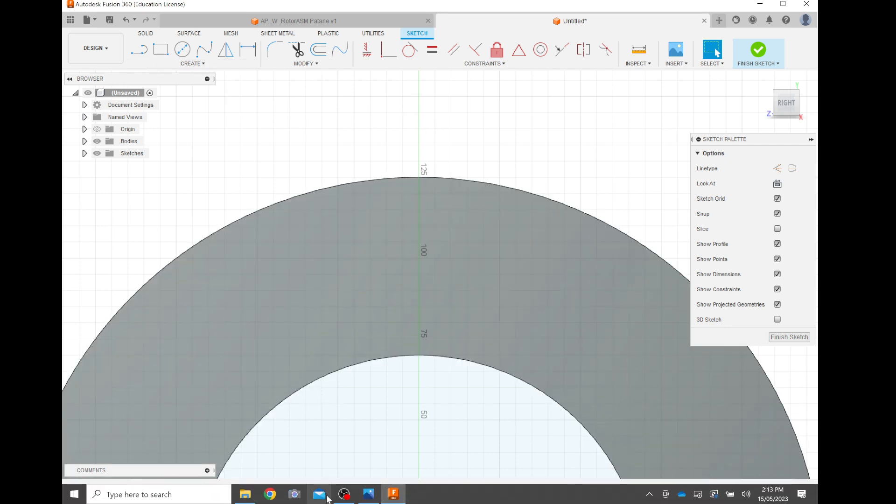
{"action": "left_click", "coordinate": [368, 494]}
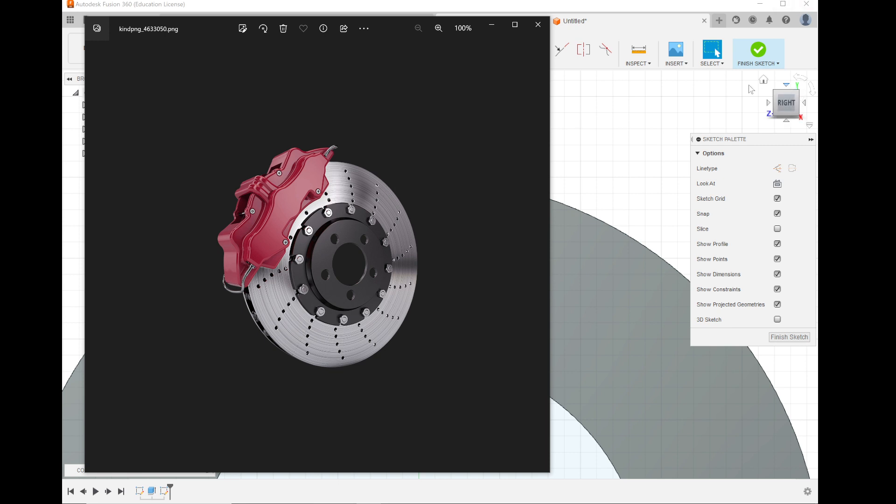
{"action": "left_click", "coordinate": [538, 24]}
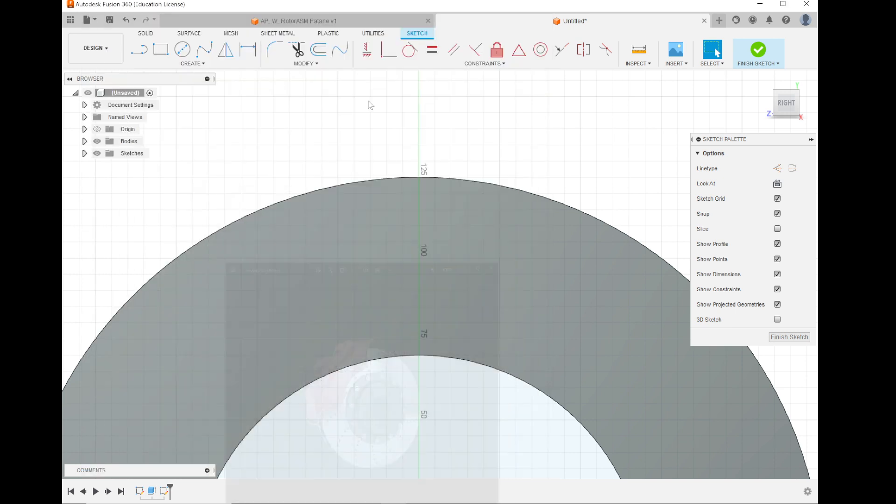
Step: Draw a two-point spline across the ring from the 75 mm mark on the vertical axis to near the outer edge
{"action": "left_click", "coordinate": [202, 55]}
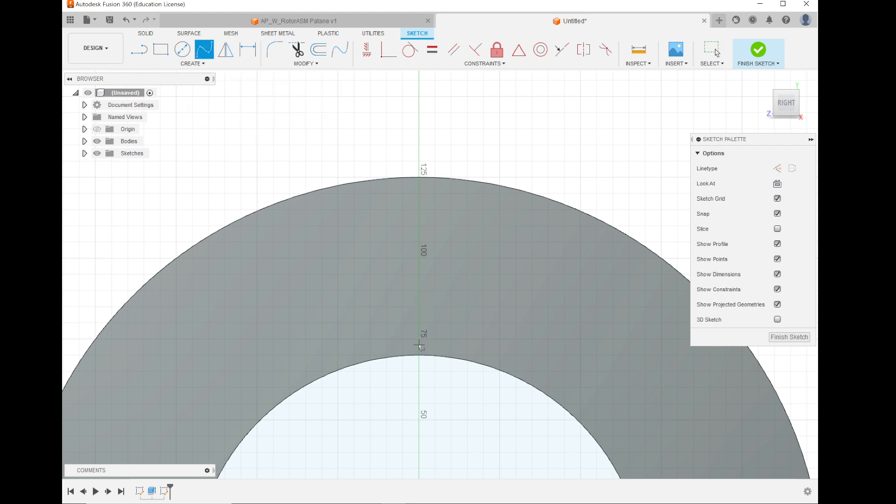
{"action": "scroll", "coordinate": [355, 335], "scroll_direction": "up", "scroll_amount": 2}
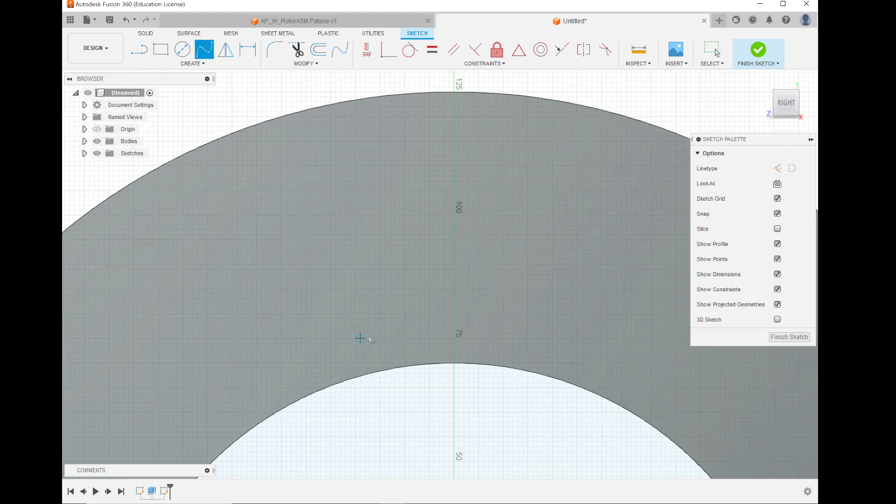
{"action": "left_click", "coordinate": [454, 338]}
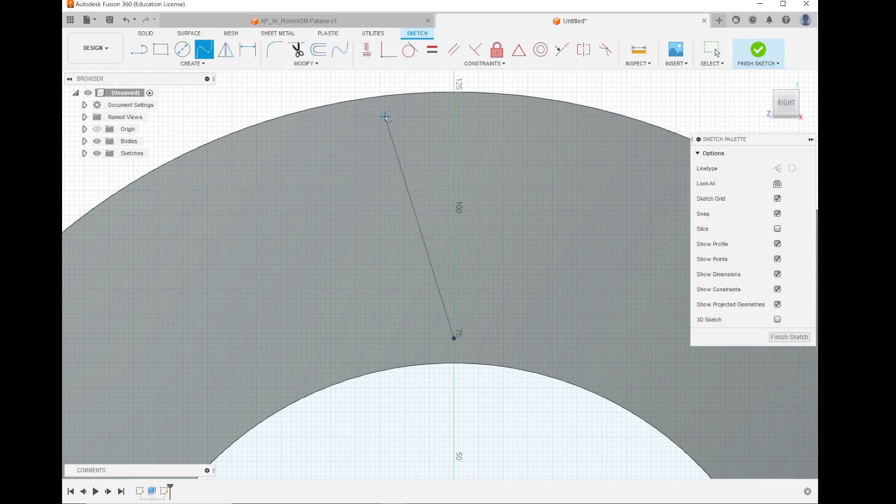
{"action": "left_click", "coordinate": [306, 141]}
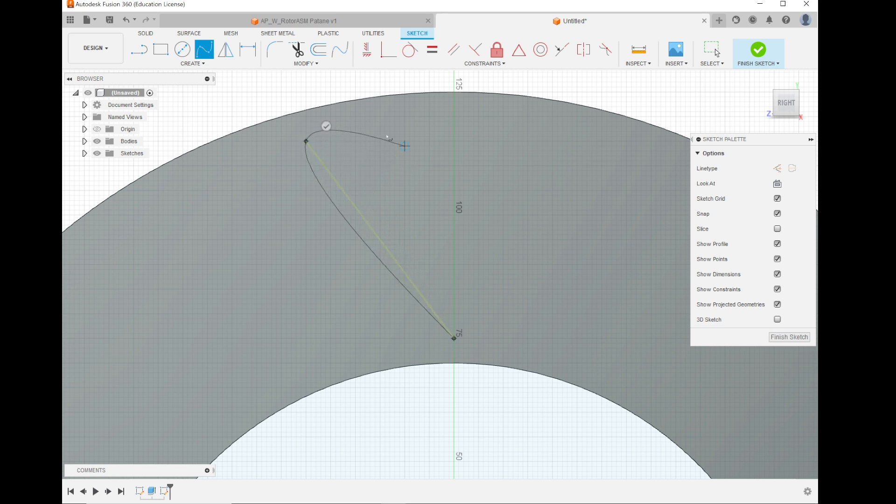
{"action": "key", "text": "Escape"}
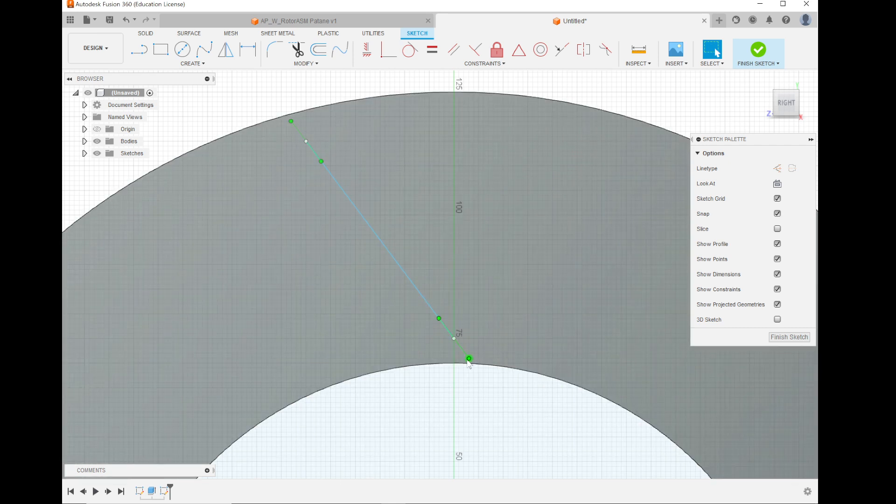
Step: Adjust the tangent handles at both spline ends to bow it into a curve about 52 mm long, and finish the sketch
{"action": "mouse_move", "coordinate": [468, 361]}
{"action": "left_mouse_down"}
{"action": "mouse_move", "coordinate": [455, 369]}
{"action": "mouse_move", "coordinate": [476, 366]}
{"action": "mouse_move", "coordinate": [452, 369]}
{"action": "mouse_move", "coordinate": [457, 420]}
{"action": "mouse_move", "coordinate": [464, 372]}
{"action": "left_mouse_up"}
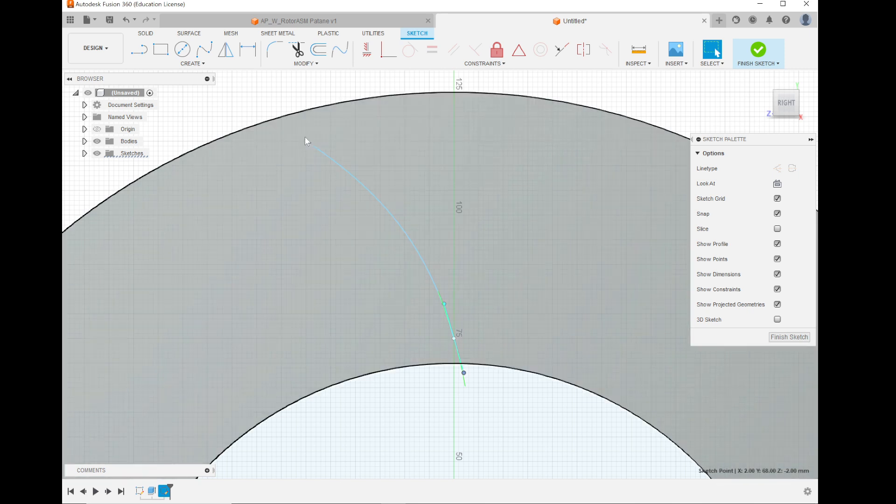
{"action": "left_click", "coordinate": [306, 139]}
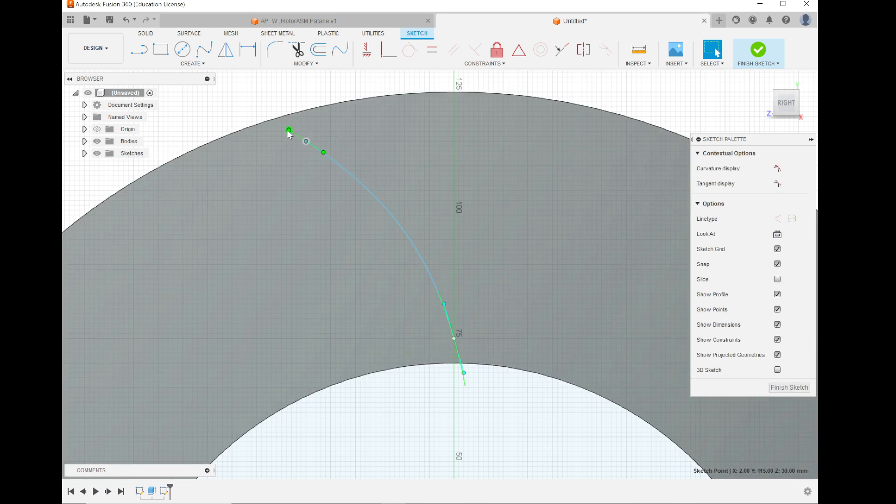
{"action": "mouse_move", "coordinate": [289, 133]}
{"action": "left_mouse_down"}
{"action": "mouse_move", "coordinate": [264, 112]}
{"action": "mouse_move", "coordinate": [297, 136]}
{"action": "left_mouse_up"}
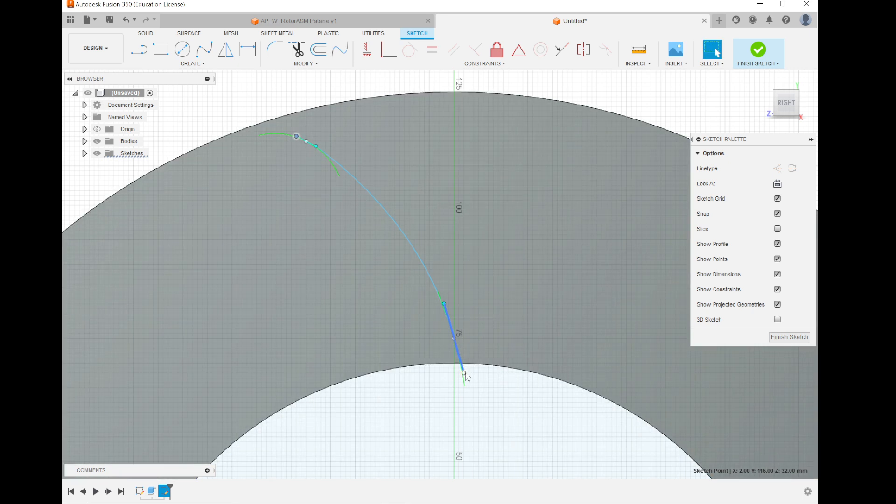
{"action": "left_click_drag", "start_coordinate": [464, 374], "coordinate": [460, 378]}
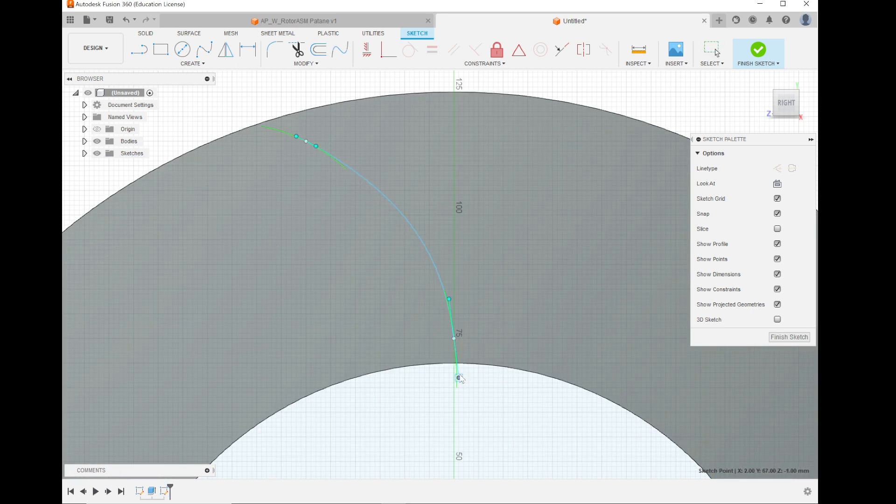
{"action": "left_click", "coordinate": [493, 383]}
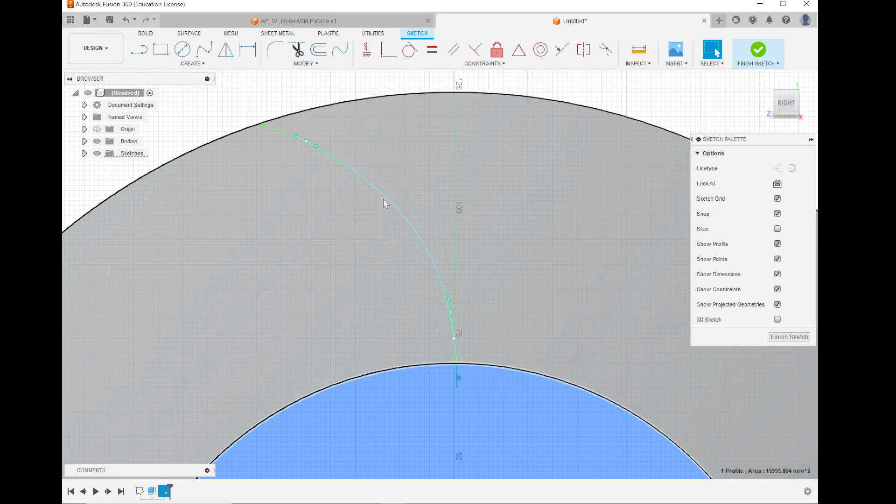
{"action": "left_click", "coordinate": [384, 199]}
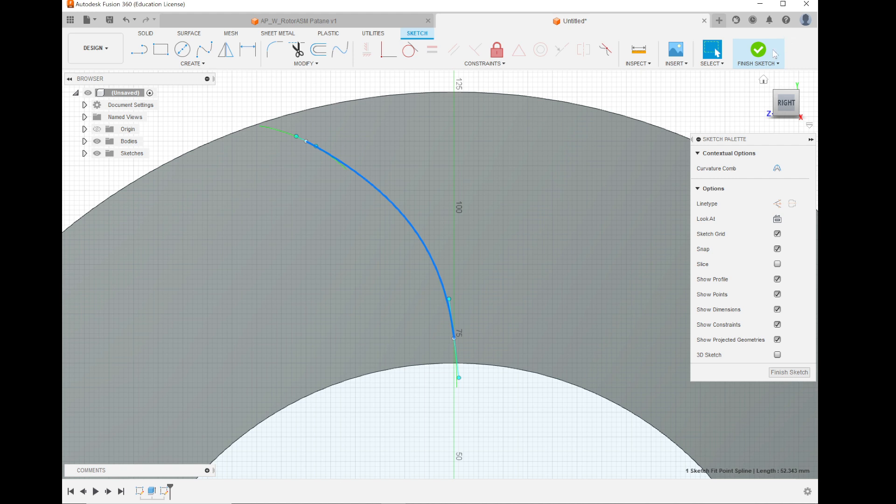
{"action": "left_click", "coordinate": [759, 50]}
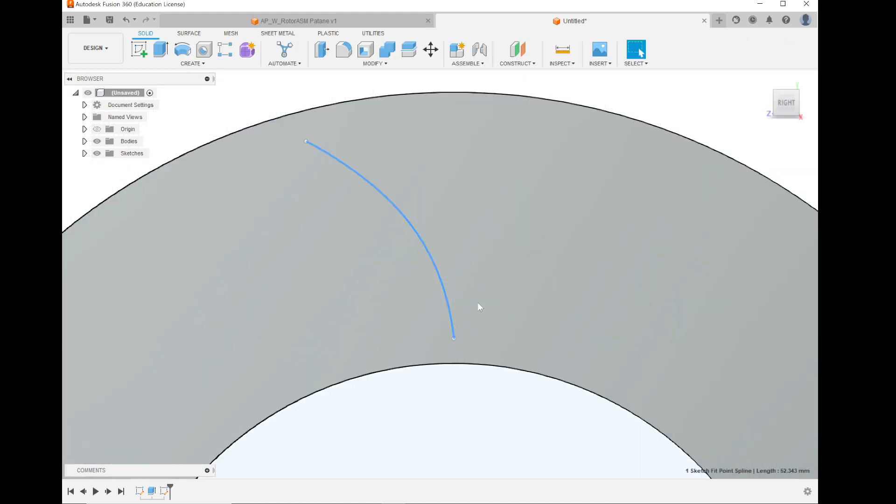
Step: Start a new sketch on the ring's flat face and draw a 4 mm diameter circle centred on the spline's inner endpoint
{"action": "middle_click_drag", "start_coordinate": [478, 305], "coordinate": [483, 359], "text": "shift"}
{"action": "scroll", "coordinate": [456, 380], "scroll_direction": "up", "scroll_amount": 3}
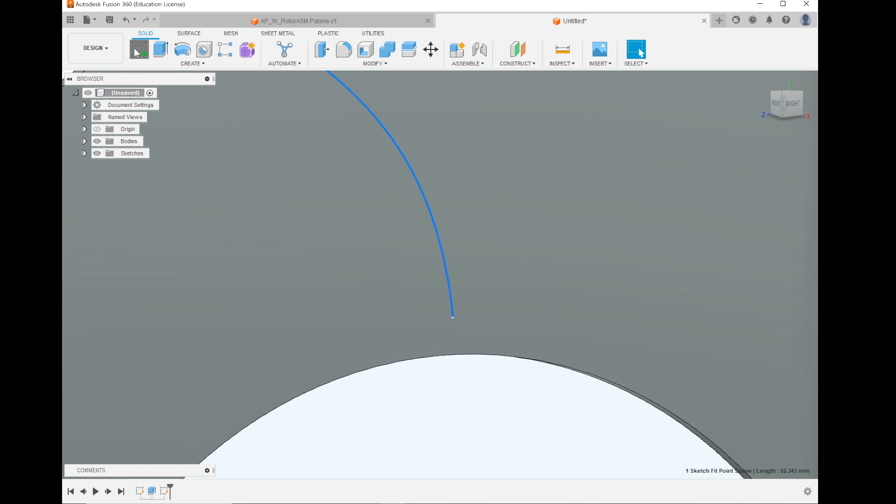
{"action": "left_click", "coordinate": [137, 50]}
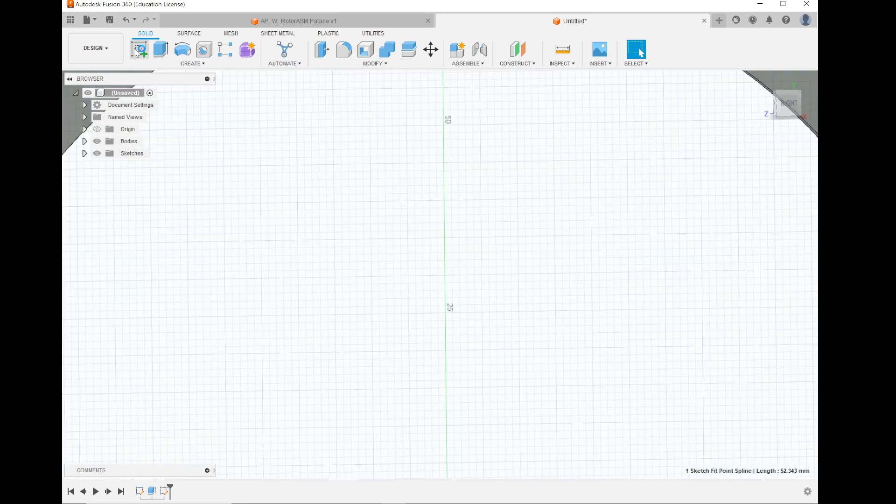
{"action": "scroll", "coordinate": [460, 185], "scroll_direction": "up", "scroll_amount": 5}
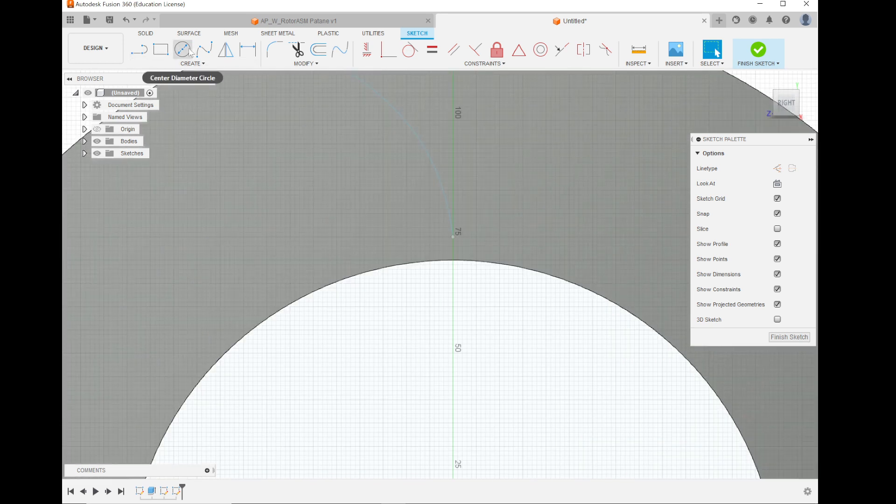
{"action": "left_click", "coordinate": [188, 53]}
{"action": "scroll", "coordinate": [465, 245], "scroll_direction": "up", "scroll_amount": 3}
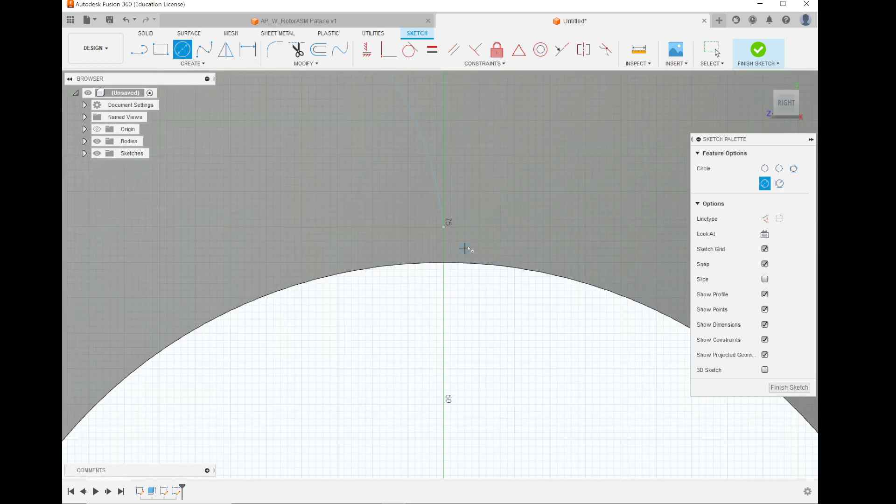
{"action": "left_click", "coordinate": [430, 217]}
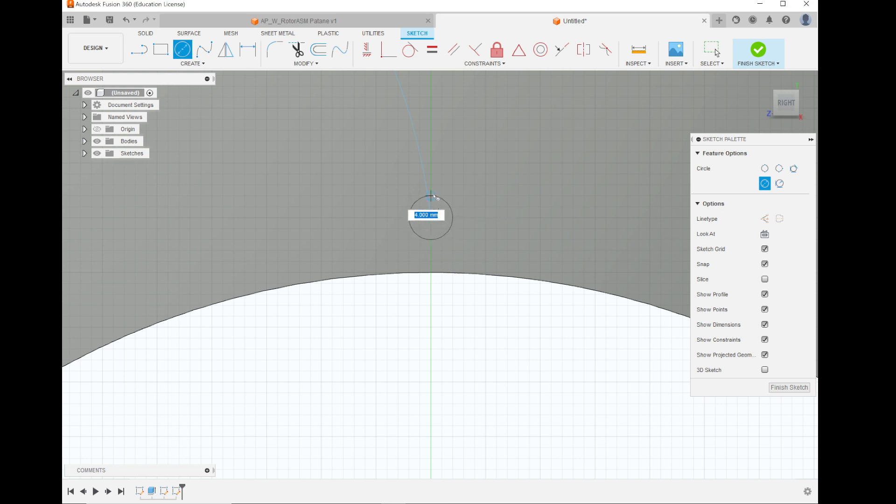
{"action": "key", "text": "Return"}
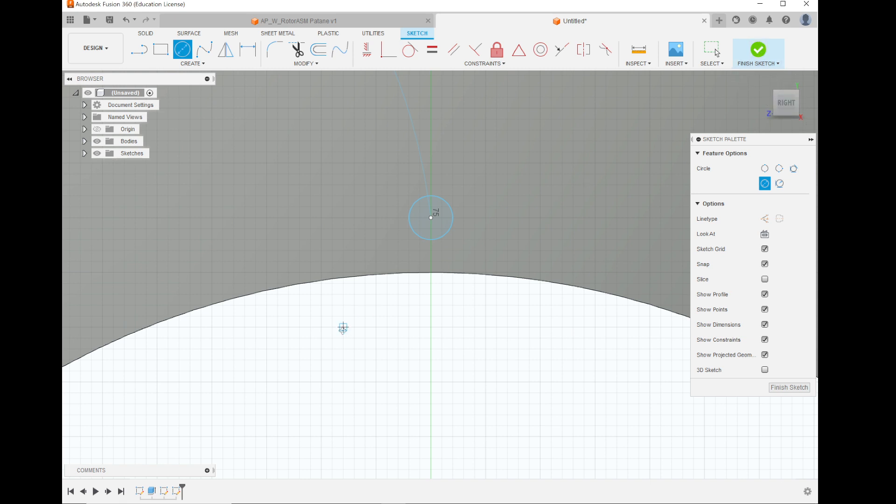
Step: Compare the circle and curve with the drilled hole rows in the brake reference image, and minimize the image
{"action": "middle_click_drag", "start_coordinate": [343, 327], "coordinate": [380, 334], "text": "shift"}
{"action": "scroll", "coordinate": [380, 334], "scroll_direction": "down", "scroll_amount": 2}
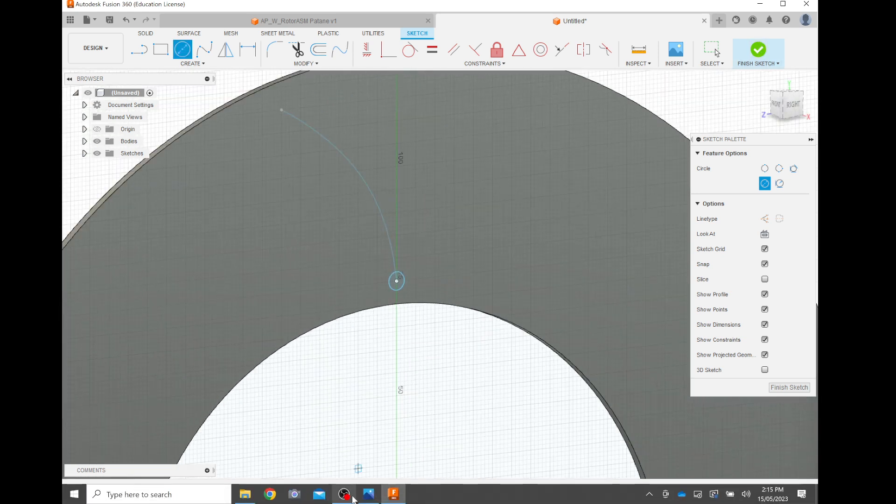
{"action": "left_click", "coordinate": [369, 497]}
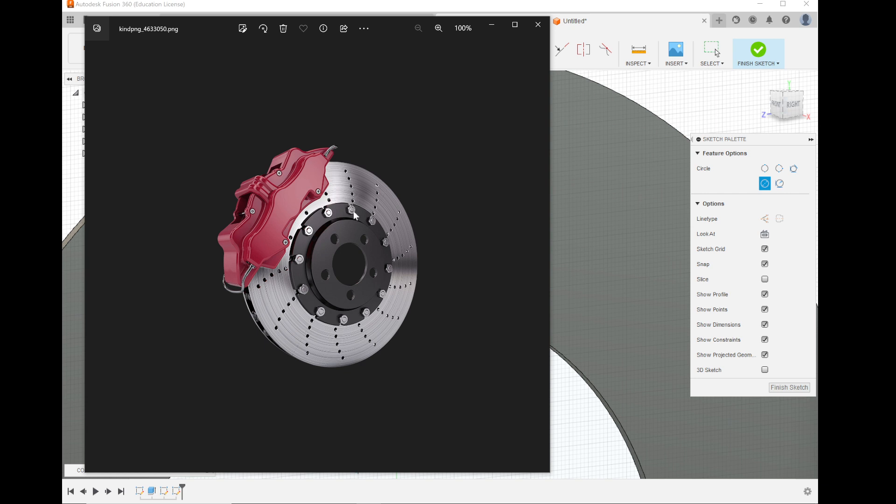
{"action": "left_click", "coordinate": [486, 25]}
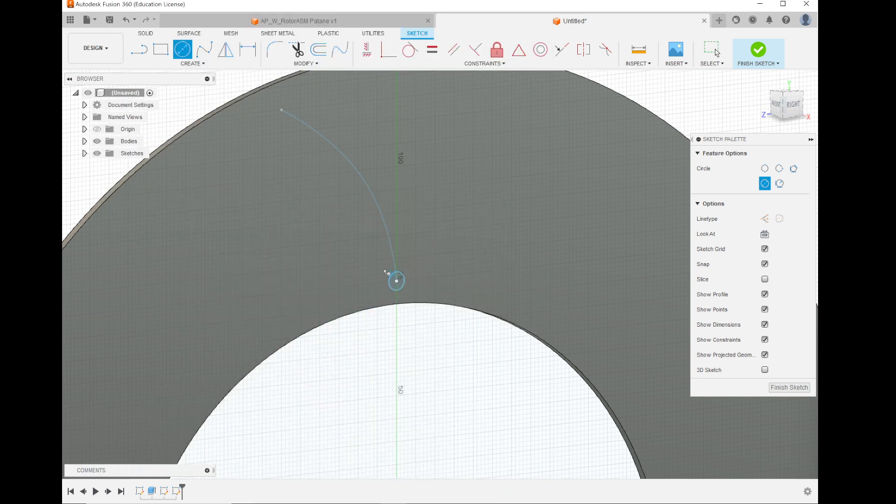
{"action": "left_click", "coordinate": [192, 64]}
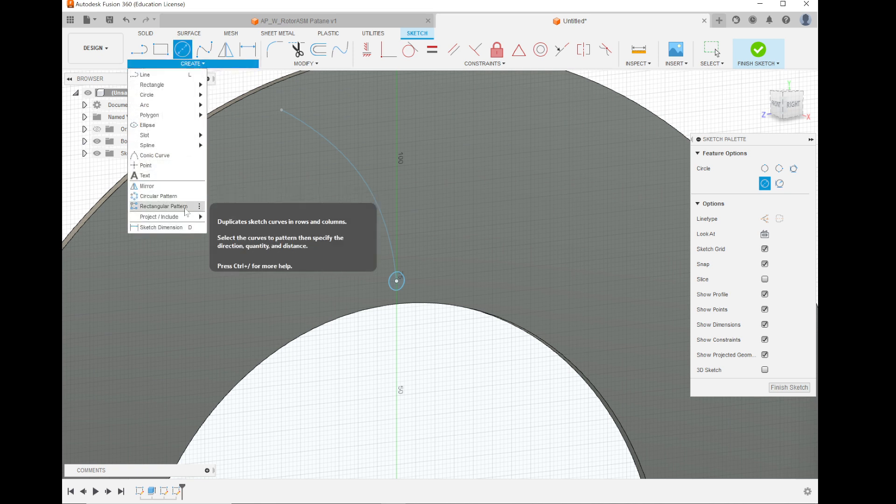
{"action": "mouse_move", "coordinate": [178, 220]}
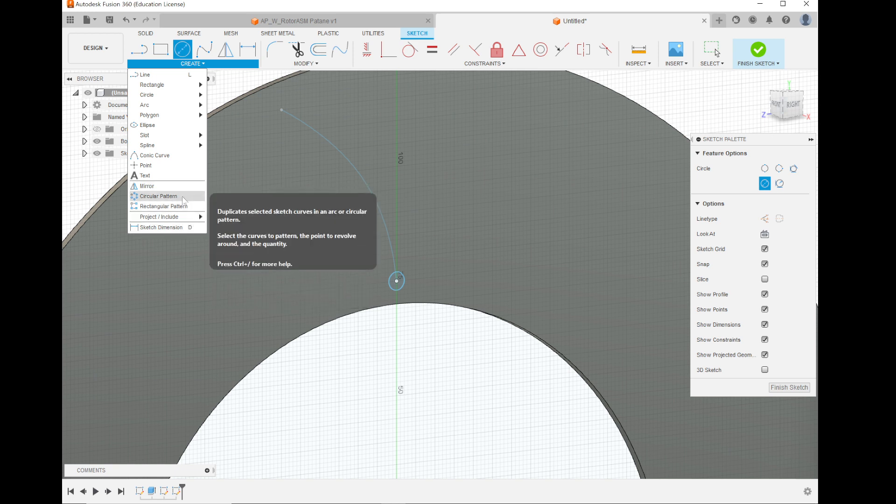
{"action": "left_click", "coordinate": [299, 65]}
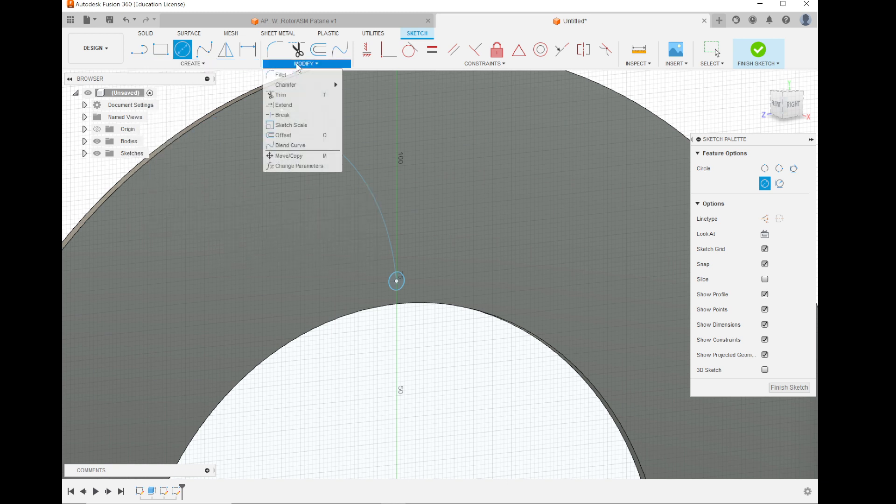
{"action": "mouse_move", "coordinate": [240, 68]}
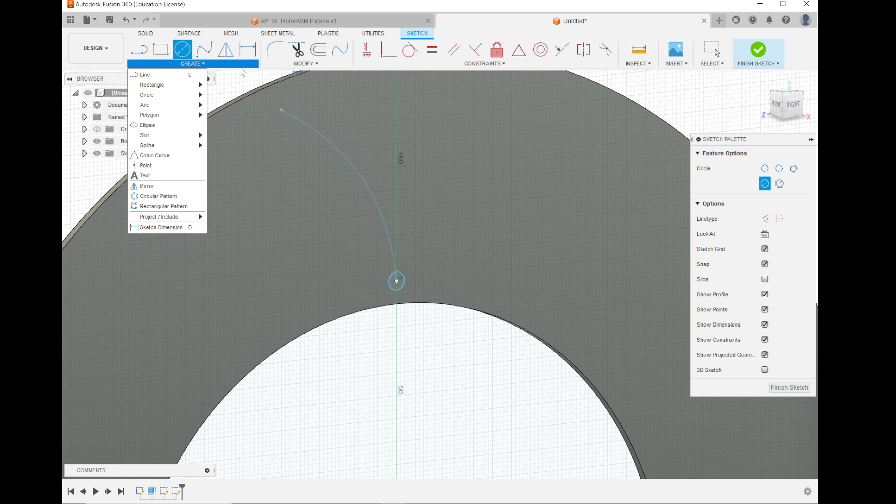
{"action": "mouse_move", "coordinate": [284, 66]}
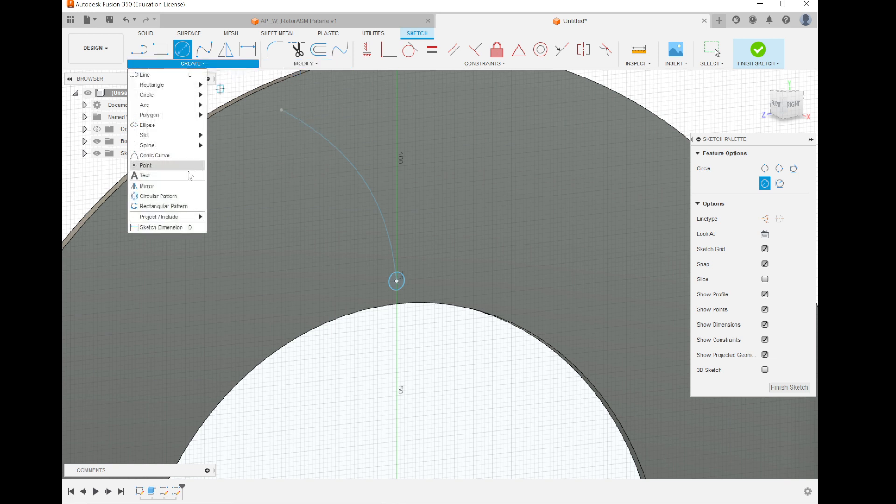
{"action": "left_click", "coordinate": [178, 198]}
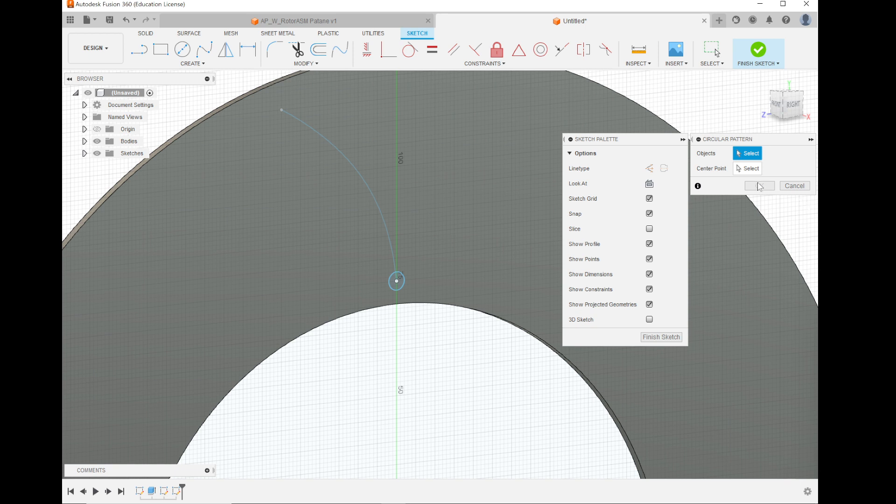
{"action": "left_click", "coordinate": [794, 186]}
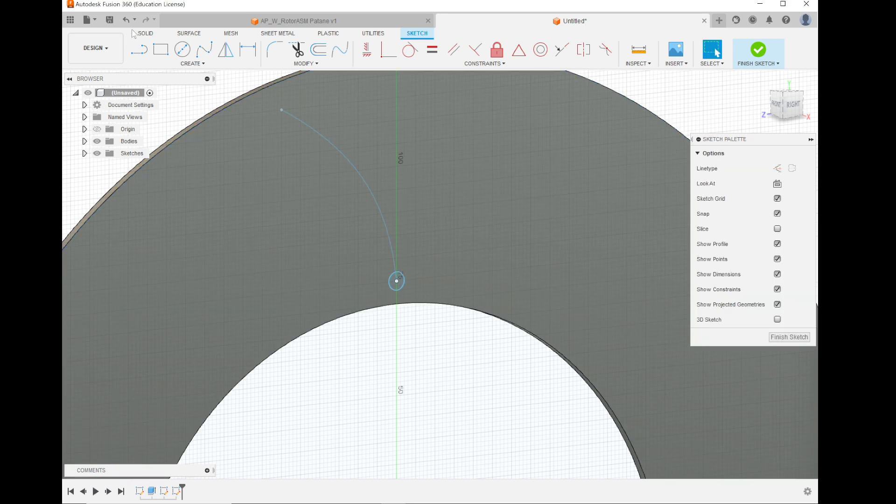
{"action": "left_click", "coordinate": [179, 64]}
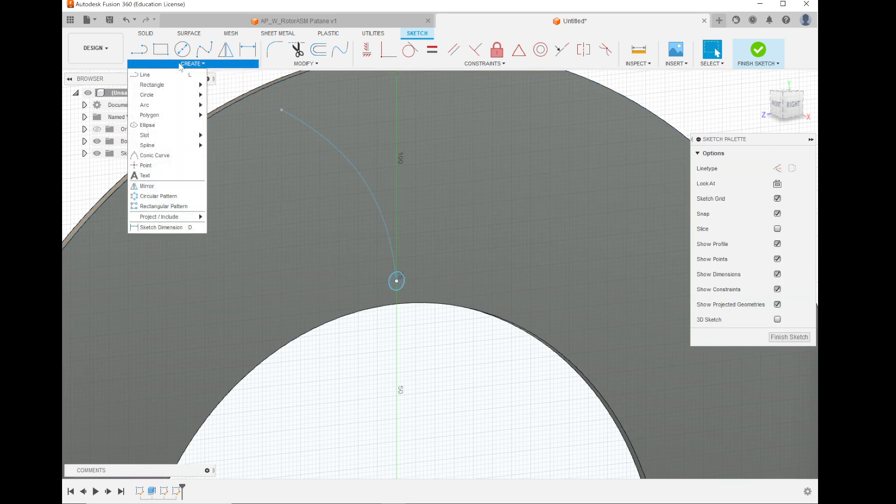
{"action": "left_click", "coordinate": [314, 63]}
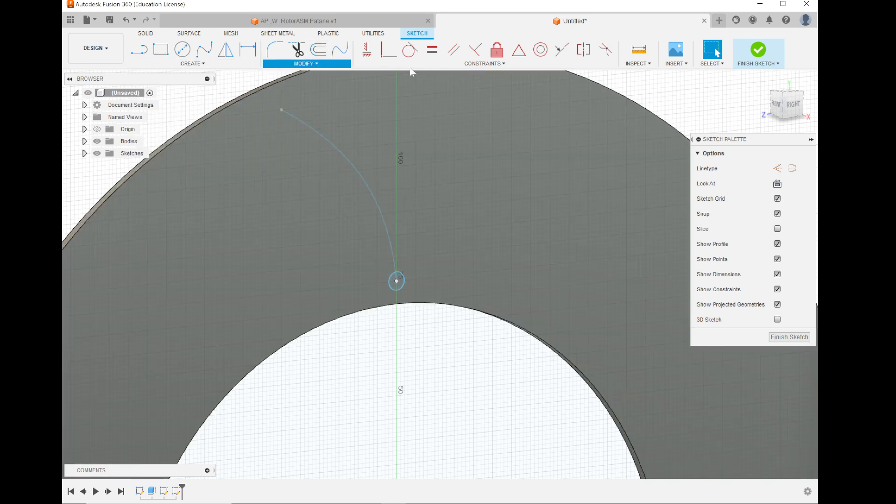
{"action": "left_click", "coordinate": [410, 65]}
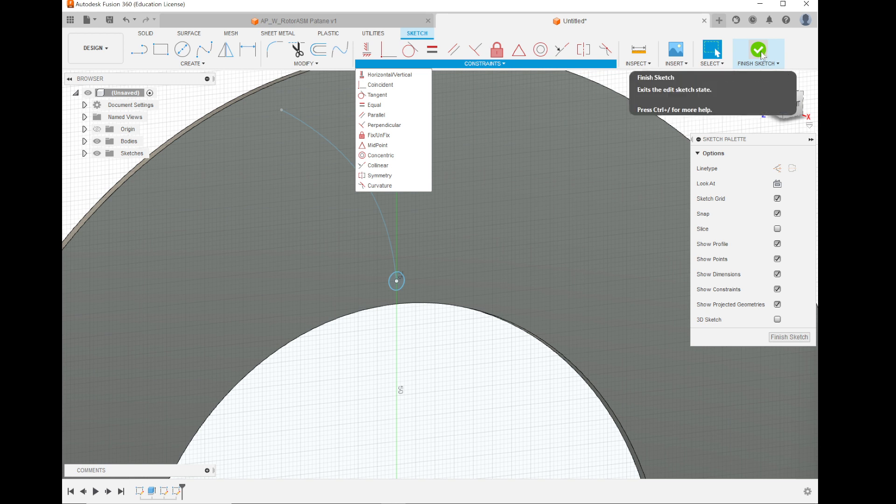
Step: Finish the sketch and begin an Extrude with the small circle at the spline's inner end as its profile
{"action": "left_click", "coordinate": [759, 49]}
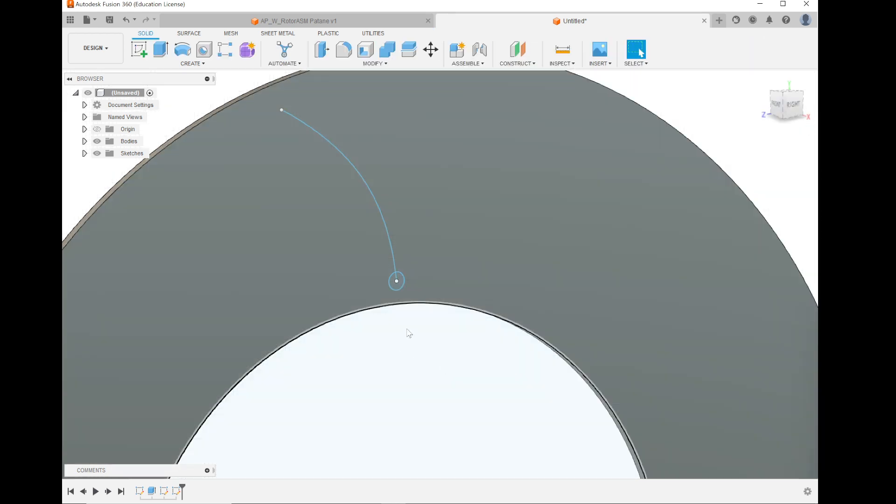
{"action": "middle_click_drag", "start_coordinate": [401, 290], "coordinate": [441, 291], "text": "shift"}
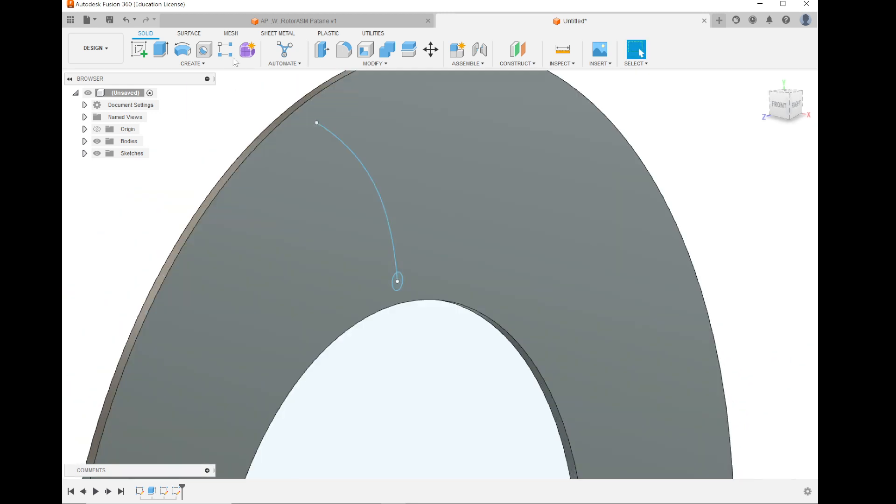
{"action": "left_click", "coordinate": [158, 50]}
{"action": "scroll", "coordinate": [379, 224], "scroll_direction": "up", "scroll_amount": 2}
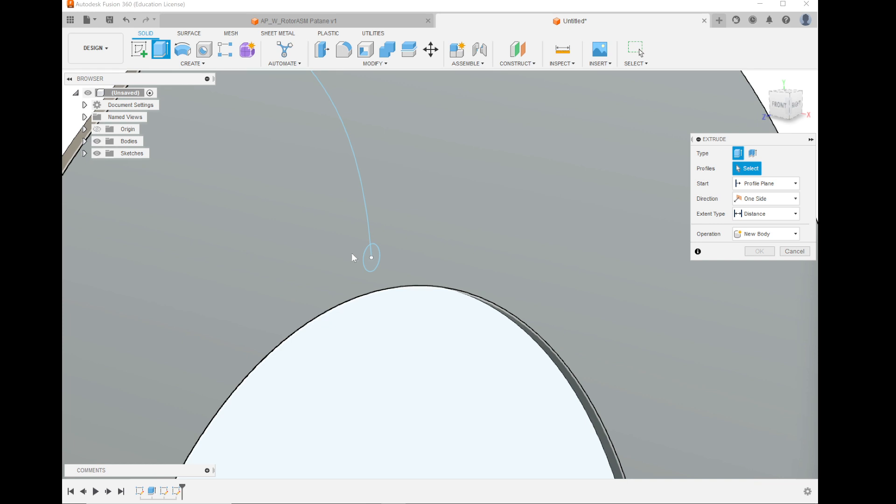
{"action": "middle_click_drag", "start_coordinate": [353, 256], "coordinate": [406, 274], "text": "shift"}
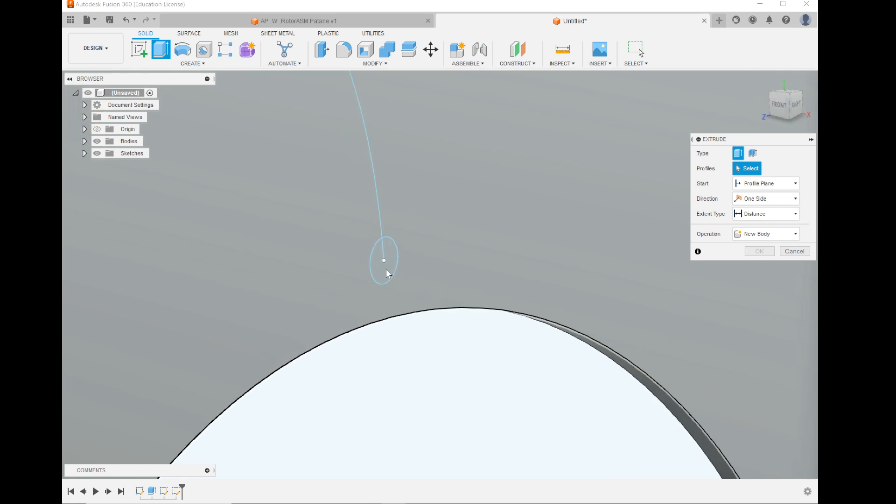
{"action": "left_click", "coordinate": [385, 268]}
{"action": "left_click", "coordinate": [384, 270]}
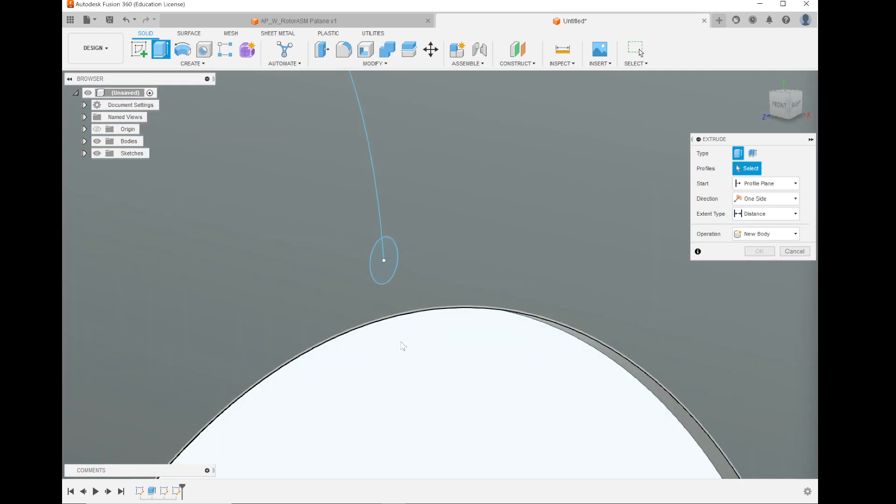
{"action": "mouse_move", "coordinate": [402, 346]}
{"action": "middle_mouse_down", "text": "shift"}
{"action": "mouse_move", "coordinate": [455, 343]}
{"action": "mouse_move", "coordinate": [438, 296]}
{"action": "mouse_move", "coordinate": [394, 307]}
{"action": "mouse_move", "coordinate": [412, 311]}
{"action": "mouse_move", "coordinate": [409, 320]}
{"action": "middle_mouse_up", "text": "shift"}
{"action": "scroll", "coordinate": [409, 319], "scroll_direction": "down", "scroll_amount": 5}
{"action": "scroll", "coordinate": [400, 210], "scroll_direction": "up", "scroll_amount": 3}
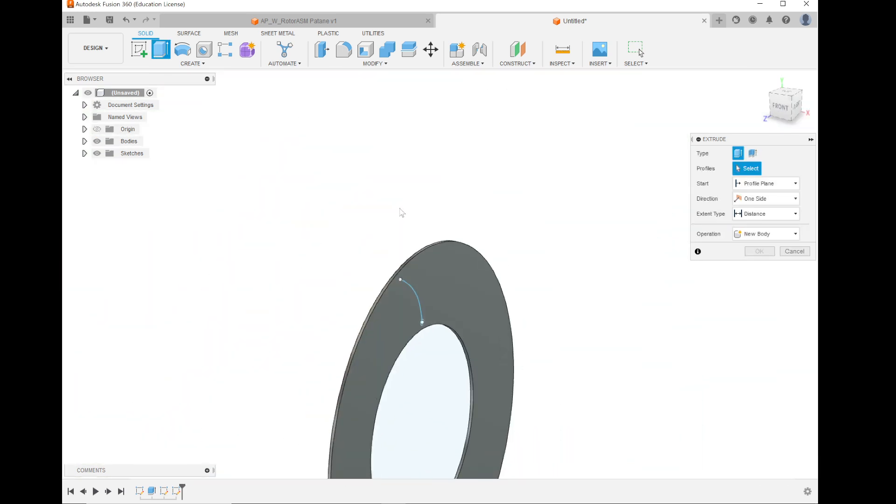
{"action": "scroll", "coordinate": [506, 204], "scroll_direction": "down", "scroll_amount": 3}
{"action": "scroll", "coordinate": [490, 396], "scroll_direction": "up", "scroll_amount": 2}
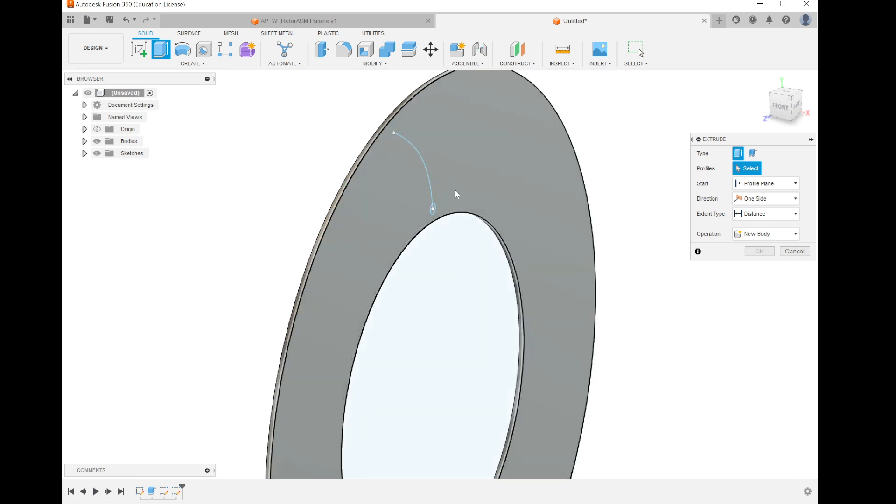
{"action": "scroll", "coordinate": [454, 190], "scroll_direction": "up", "scroll_amount": 4}
{"action": "scroll", "coordinate": [438, 220], "scroll_direction": "up", "scroll_amount": 3}
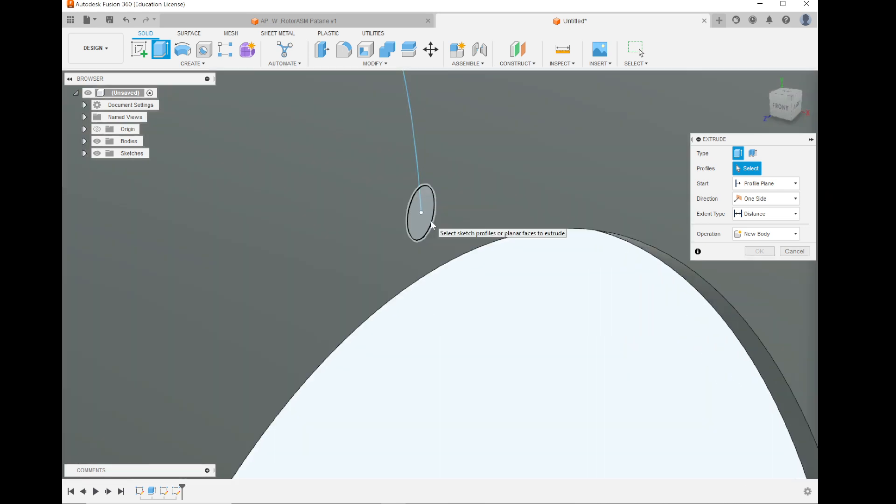
{"action": "left_click", "coordinate": [431, 221]}
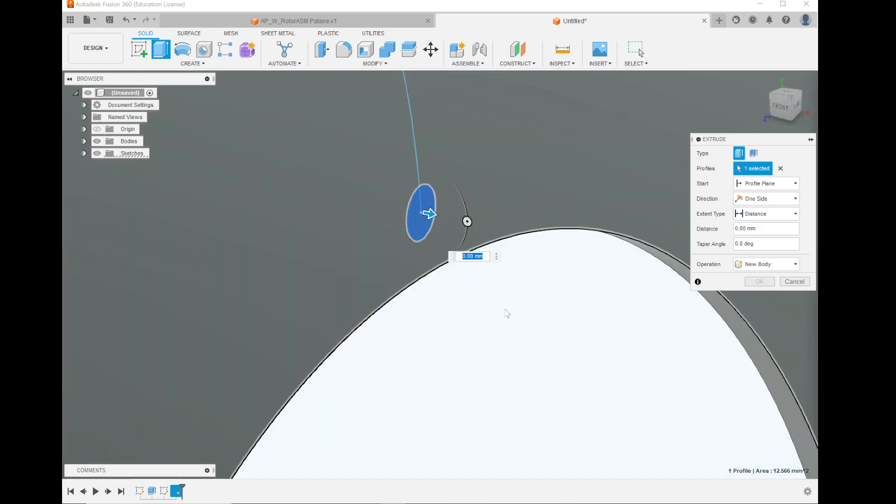
Step: Try a 7 mm deep extruded cut of the circle into the ring and inspect its preview from both sides
{"action": "scroll", "coordinate": [472, 315], "scroll_direction": "down", "scroll_amount": 3}
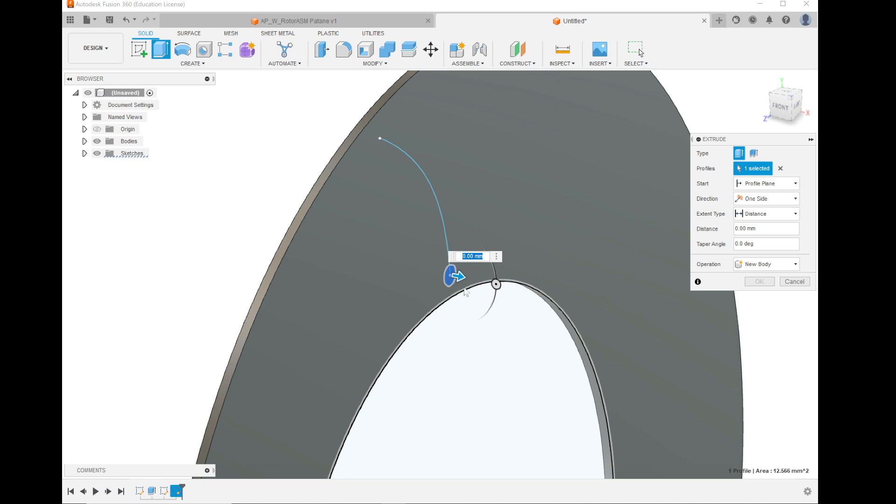
{"action": "left_click_drag", "start_coordinate": [457, 276], "coordinate": [432, 277]}
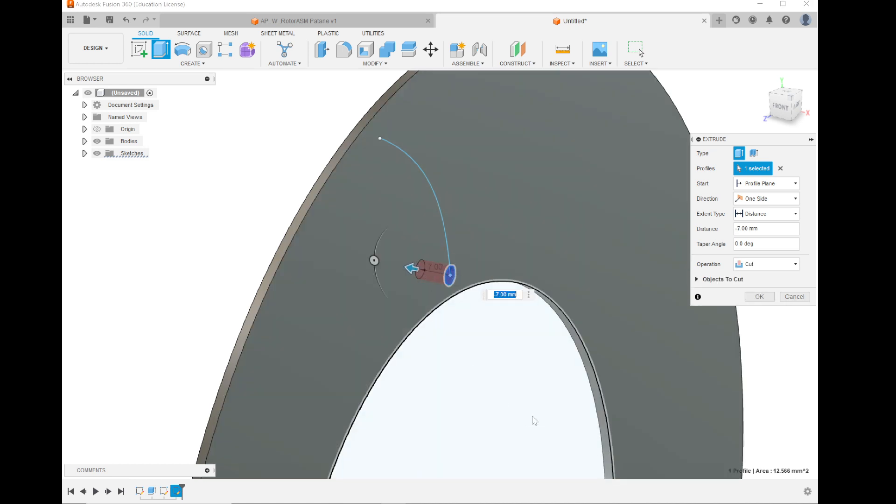
{"action": "middle_click_drag", "start_coordinate": [515, 347], "coordinate": [636, 310], "text": "shift"}
{"action": "scroll", "coordinate": [445, 218], "scroll_direction": "up", "scroll_amount": 2}
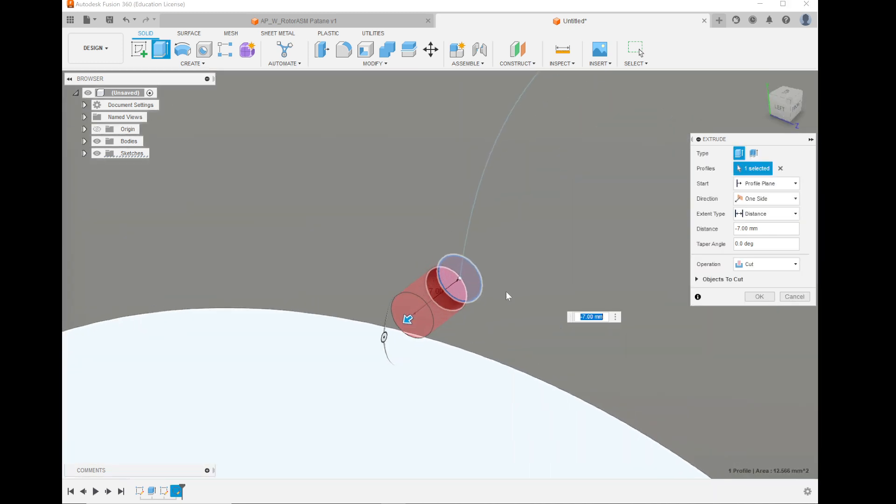
{"action": "middle_click_drag", "start_coordinate": [506, 292], "coordinate": [498, 291], "text": "shift"}
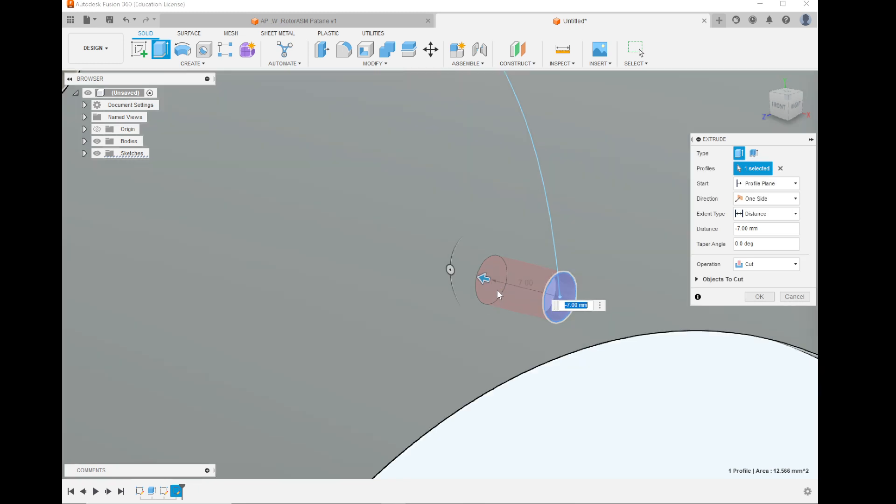
Step: Try extruding the small circle 18 mm outward from the ring's face as a joined cylinder
{"action": "left_click_drag", "start_coordinate": [484, 279], "coordinate": [554, 303]}
{"action": "scroll", "coordinate": [345, 307], "scroll_direction": "down", "scroll_amount": 3}
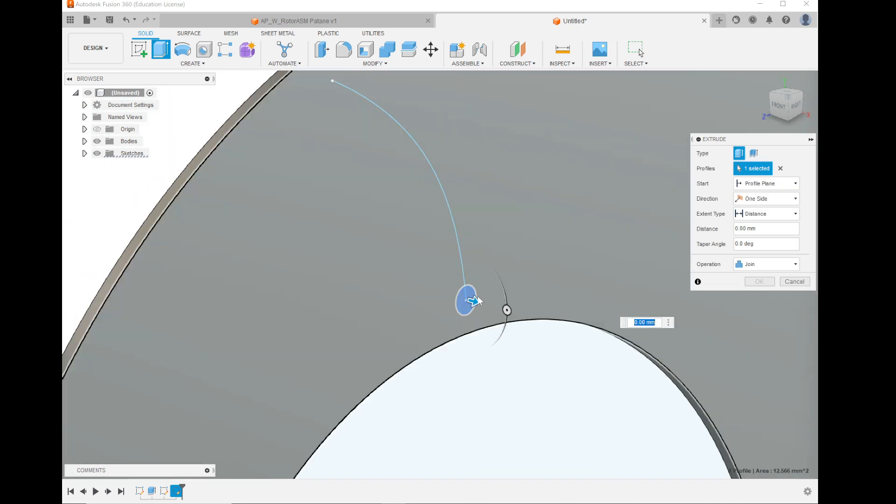
{"action": "left_click_drag", "start_coordinate": [479, 301], "coordinate": [572, 332]}
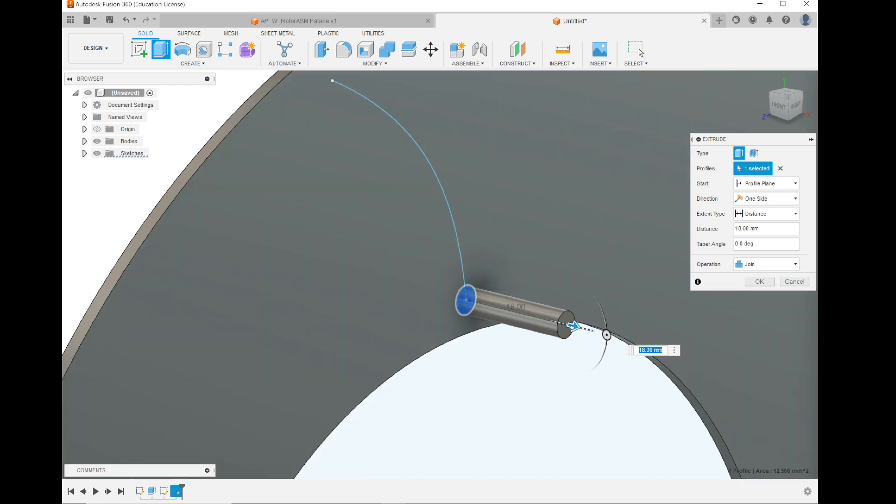
Step: Extrude the small circle 3 mm into the ring as a cut and inspect the hole
{"action": "left_click_drag", "start_coordinate": [571, 332], "coordinate": [427, 321]}
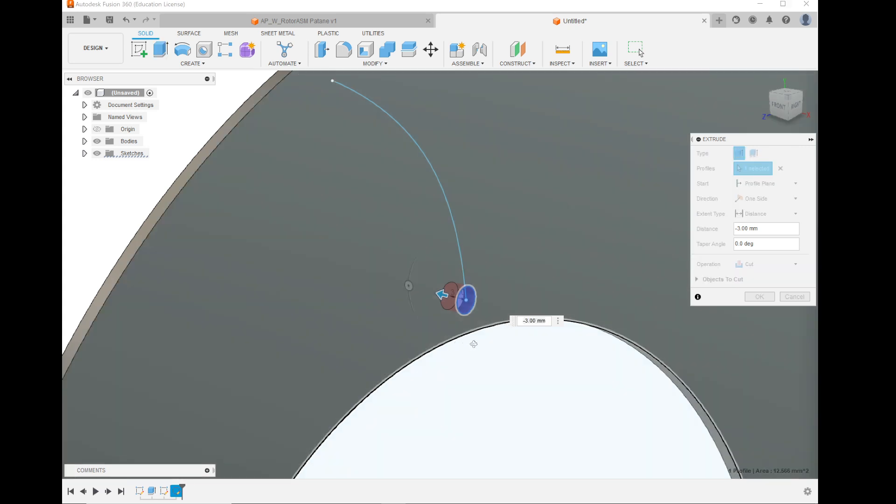
{"action": "middle_click_drag", "start_coordinate": [474, 342], "coordinate": [443, 353], "text": "shift"}
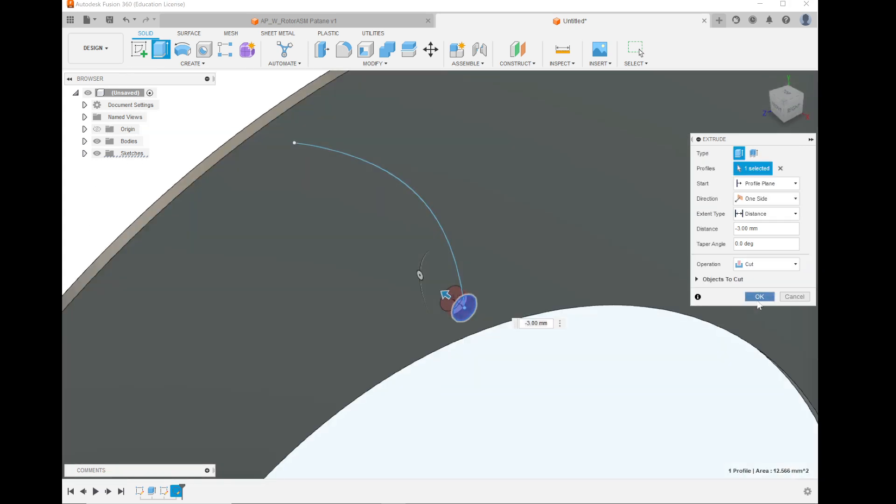
{"action": "left_click", "coordinate": [759, 297]}
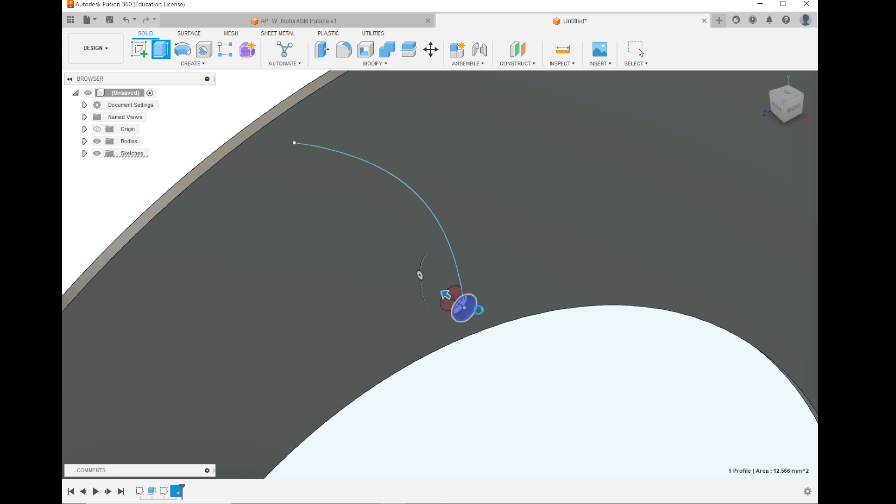
{"action": "scroll", "coordinate": [461, 322], "scroll_direction": "up", "scroll_amount": 4}
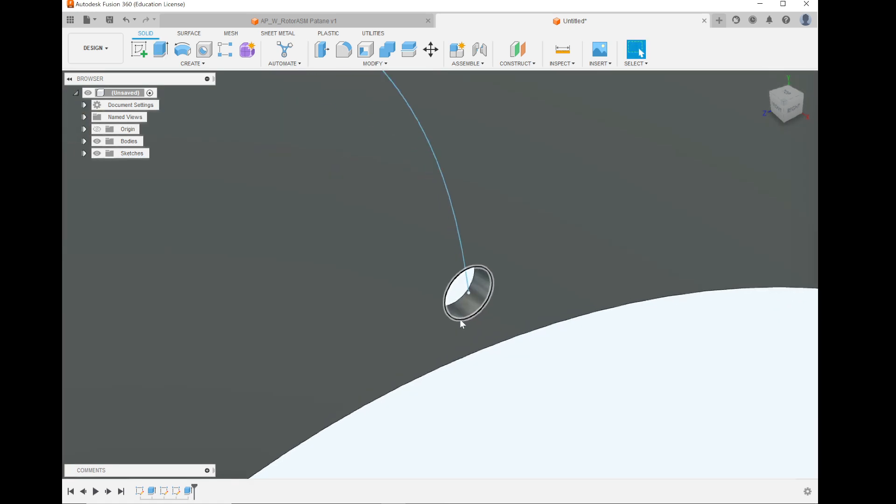
{"action": "scroll", "coordinate": [462, 324], "scroll_direction": "down", "scroll_amount": 5}
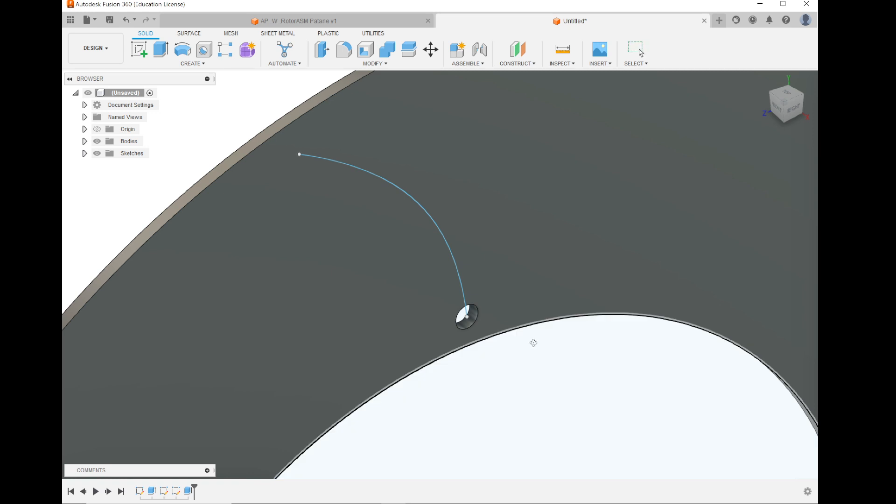
{"action": "middle_click_drag", "start_coordinate": [534, 343], "coordinate": [535, 347], "text": "shift"}
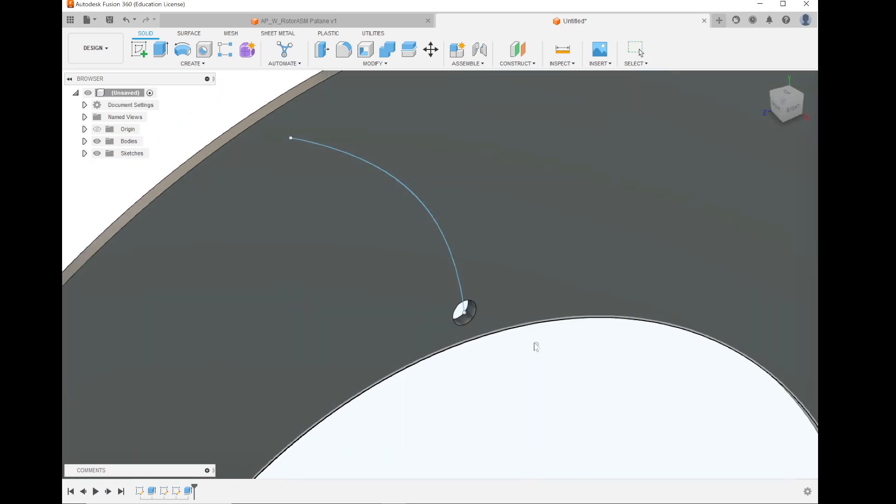
{"action": "left_click", "coordinate": [208, 65]}
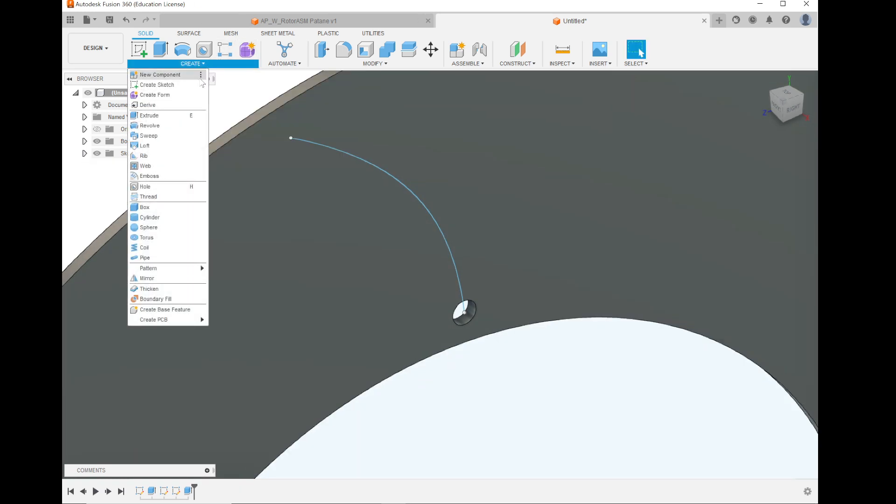
{"action": "left_click", "coordinate": [343, 65]}
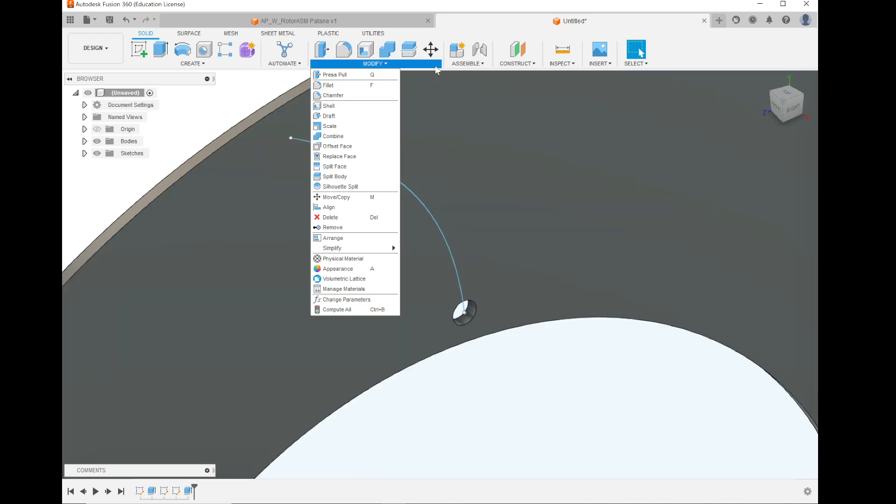
{"action": "left_click", "coordinate": [203, 64]}
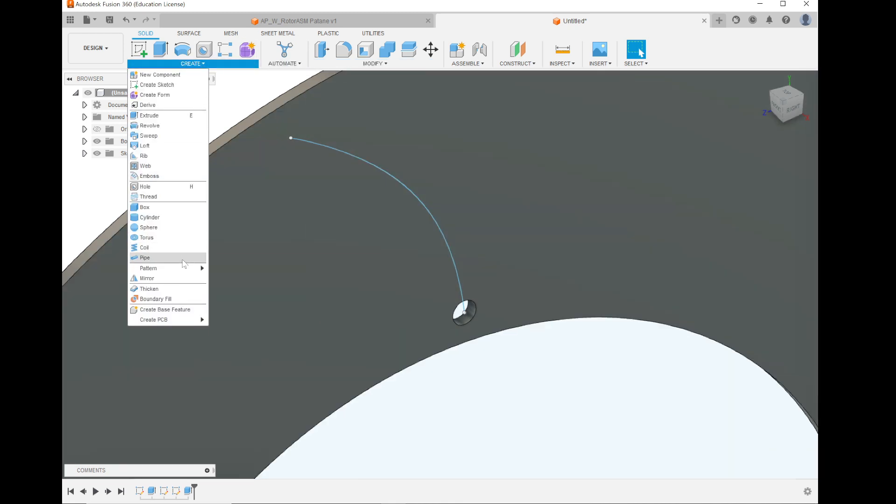
{"action": "mouse_move", "coordinate": [185, 271]}
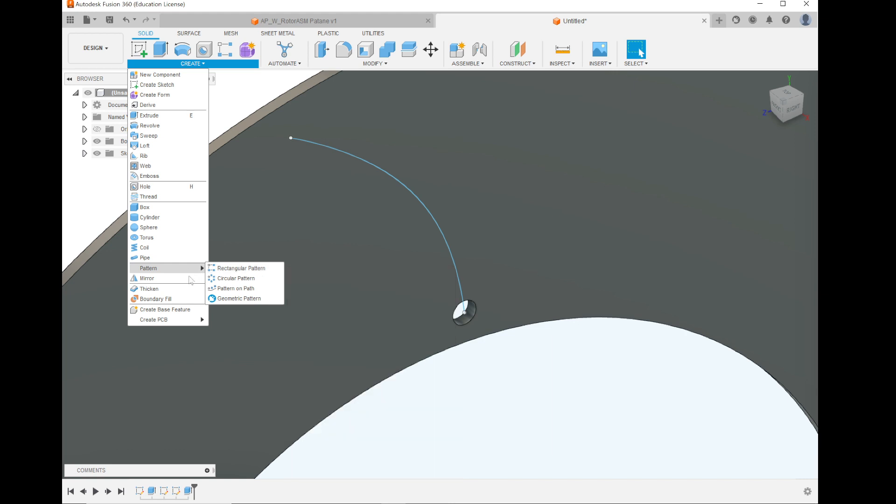
{"action": "left_click", "coordinate": [517, 64]}
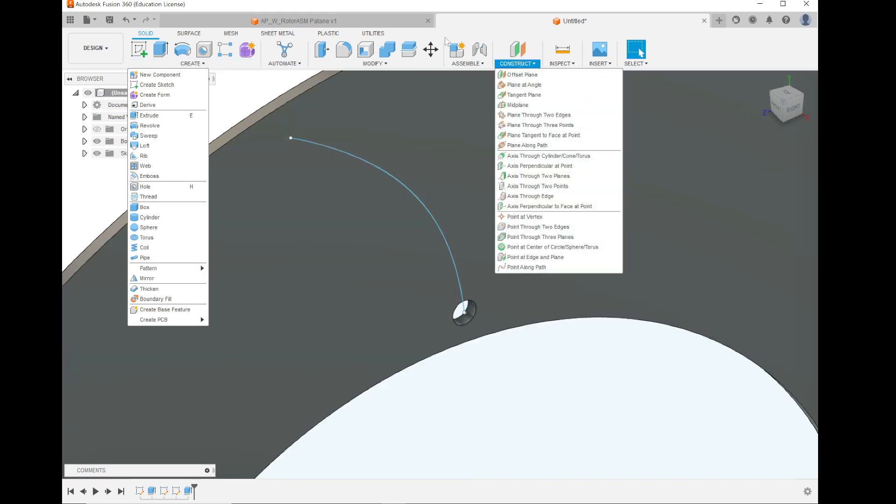
{"action": "left_click", "coordinate": [373, 64]}
Step: Start a Pattern on Path with the object type Faces and select the small hole's inner wall as the object
{"action": "mouse_move", "coordinate": [154, 269]}
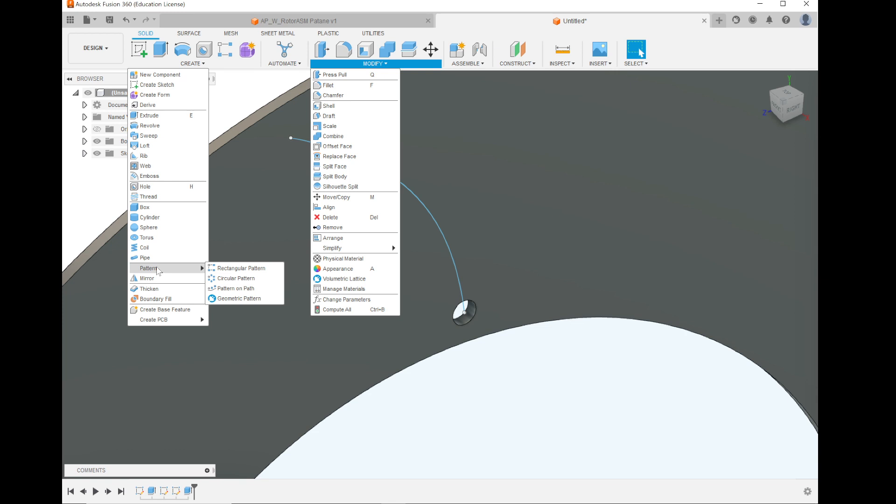
{"action": "left_click", "coordinate": [230, 289]}
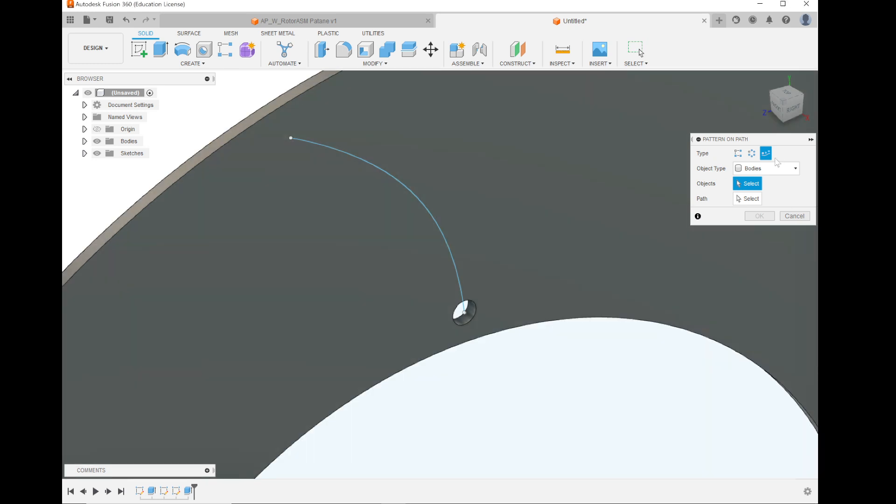
{"action": "left_click", "coordinate": [773, 168]}
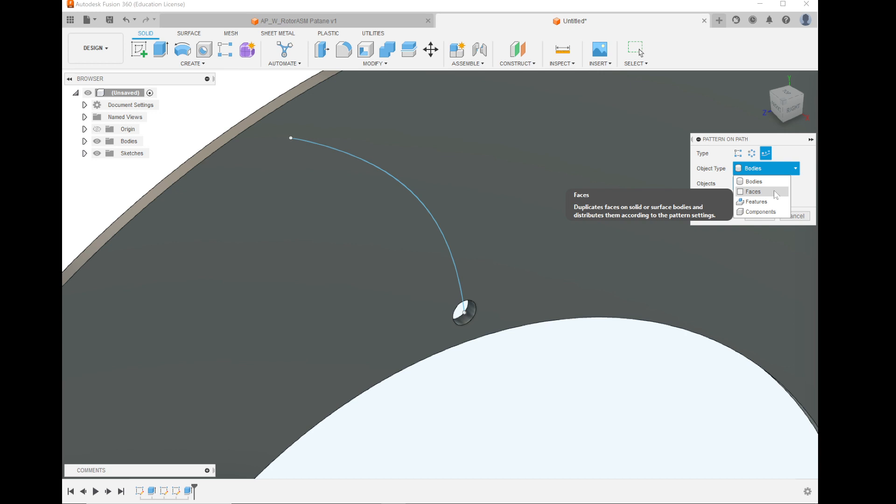
{"action": "left_click", "coordinate": [772, 182]}
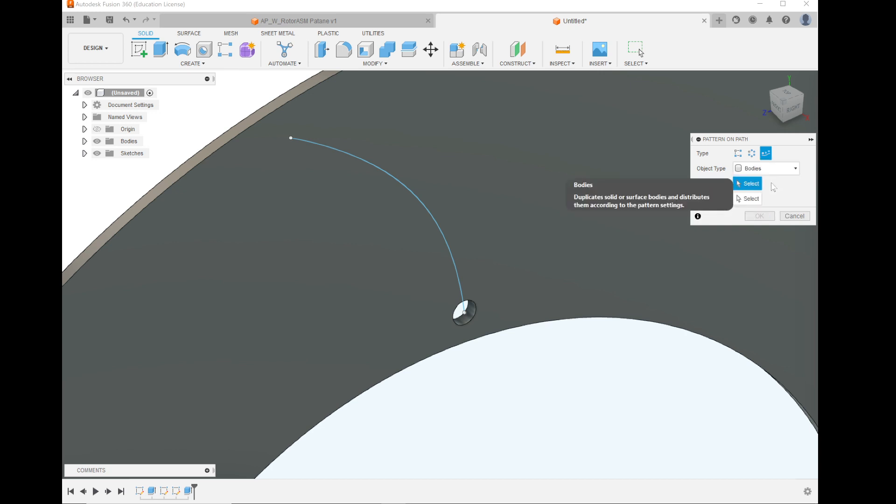
{"action": "left_click", "coordinate": [772, 169]}
{"action": "left_click", "coordinate": [770, 191]}
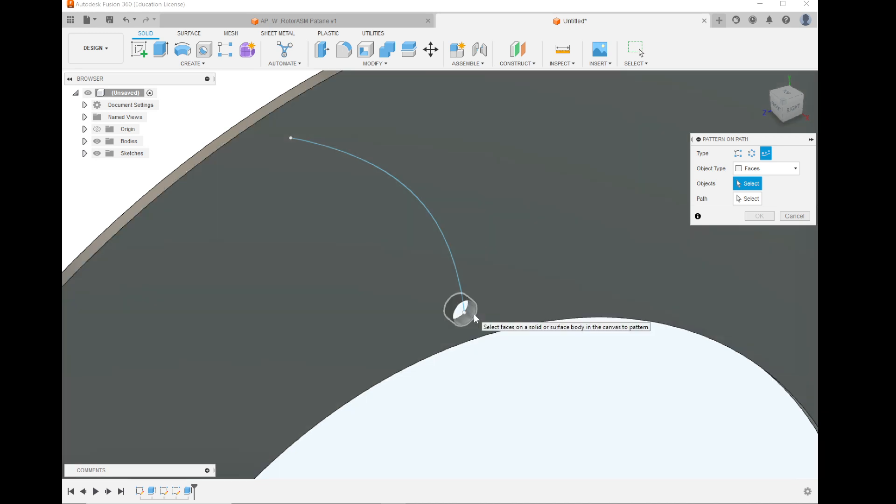
{"action": "left_click", "coordinate": [474, 315]}
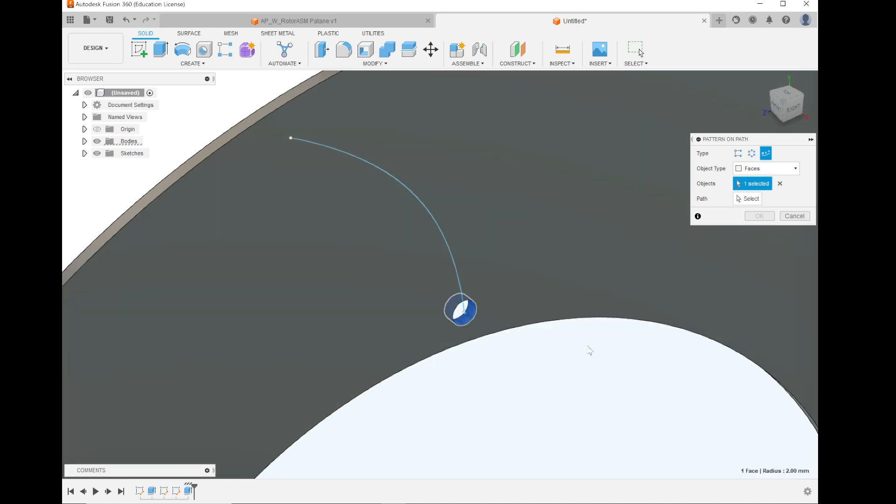
Step: Pattern the hole face along the curved spline, 5 instances spread over a 52.343 mm extent to the curve's outer end
{"action": "scroll", "coordinate": [420, 317], "scroll_direction": "up", "scroll_amount": 5}
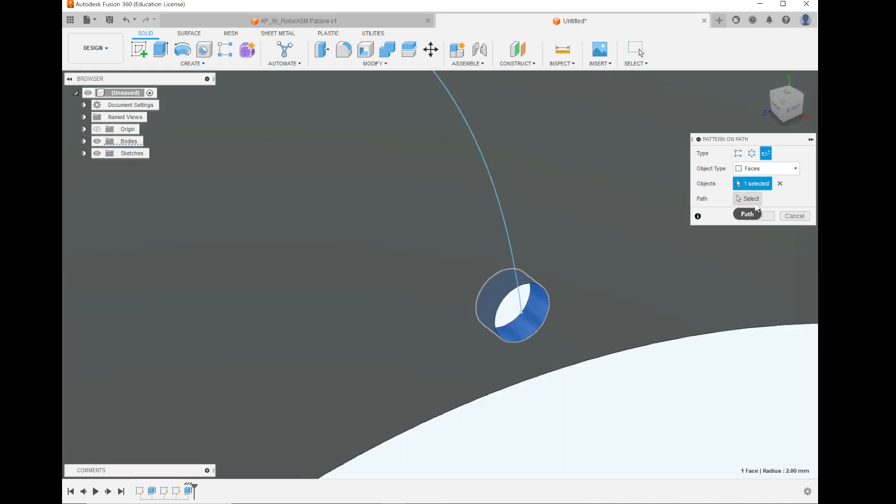
{"action": "scroll", "coordinate": [339, 348], "scroll_direction": "down", "scroll_amount": 3}
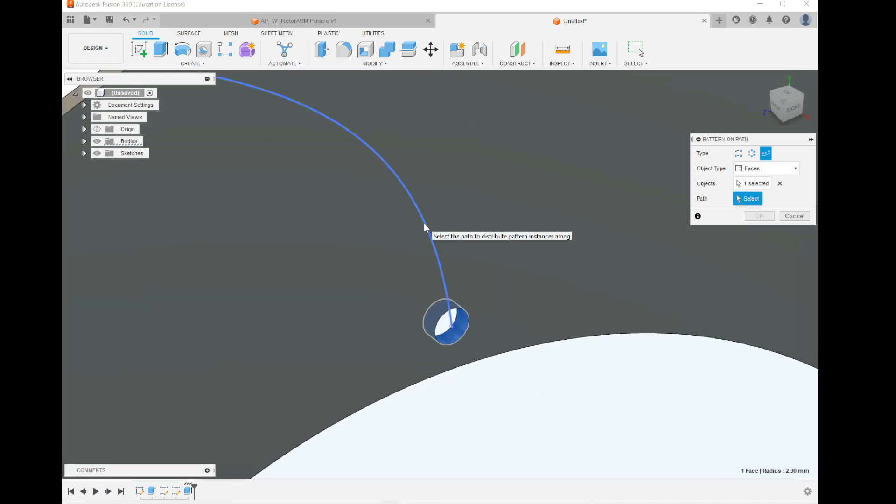
{"action": "left_click", "coordinate": [423, 223]}
{"action": "scroll", "coordinate": [442, 326], "scroll_direction": "down", "scroll_amount": 3}
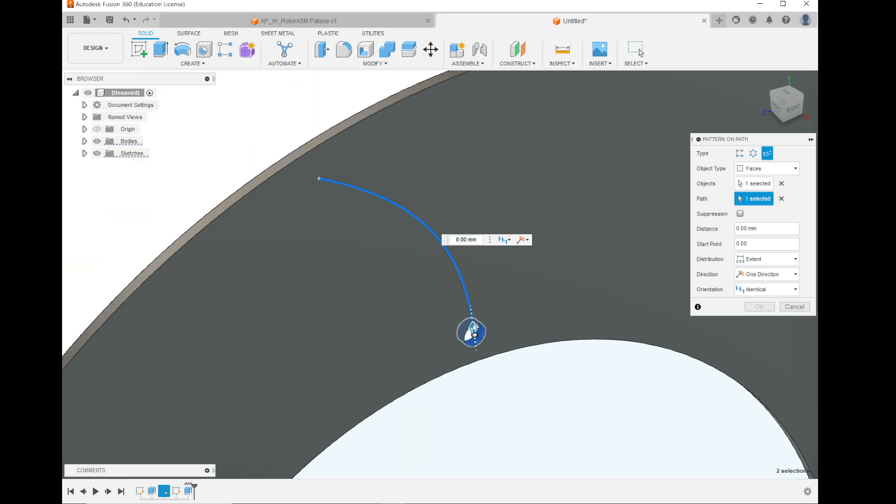
{"action": "left_click_drag", "start_coordinate": [474, 326], "coordinate": [316, 193]}
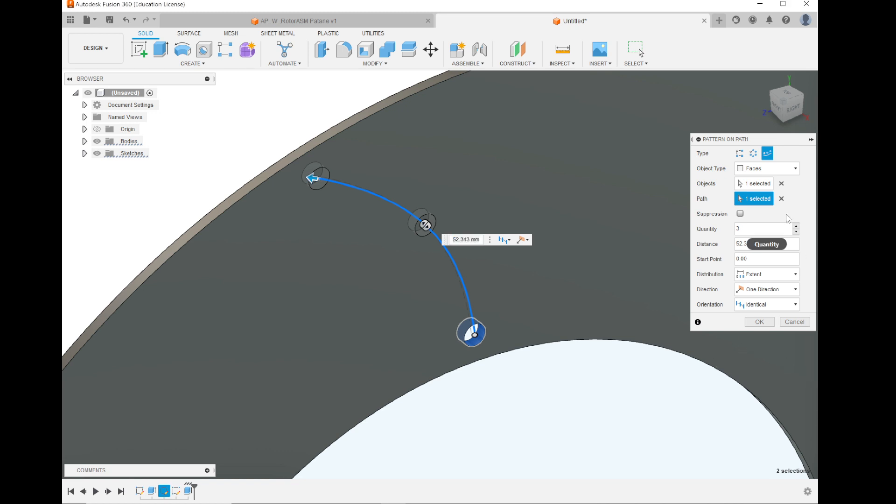
{"action": "left_click", "coordinate": [796, 227]}
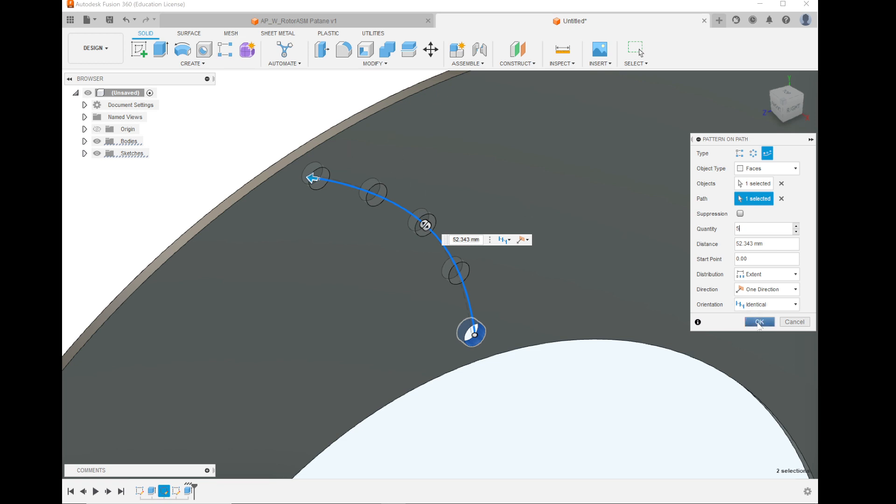
{"action": "left_click", "coordinate": [759, 322]}
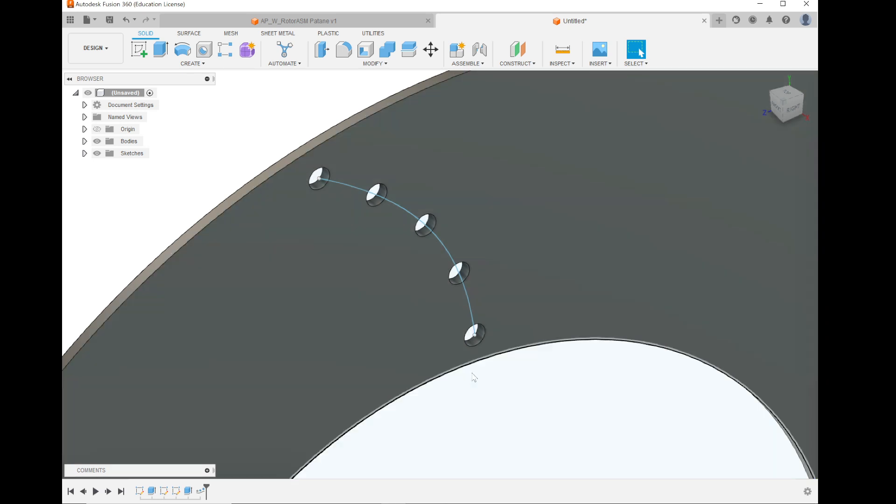
Step: Compare the curved row of holes, viewed face-on, with the hole rows in the brake disc reference image
{"action": "scroll", "coordinate": [584, 348], "scroll_direction": "up", "scroll_amount": 3}
{"action": "scroll", "coordinate": [583, 348], "scroll_direction": "down", "scroll_amount": 5}
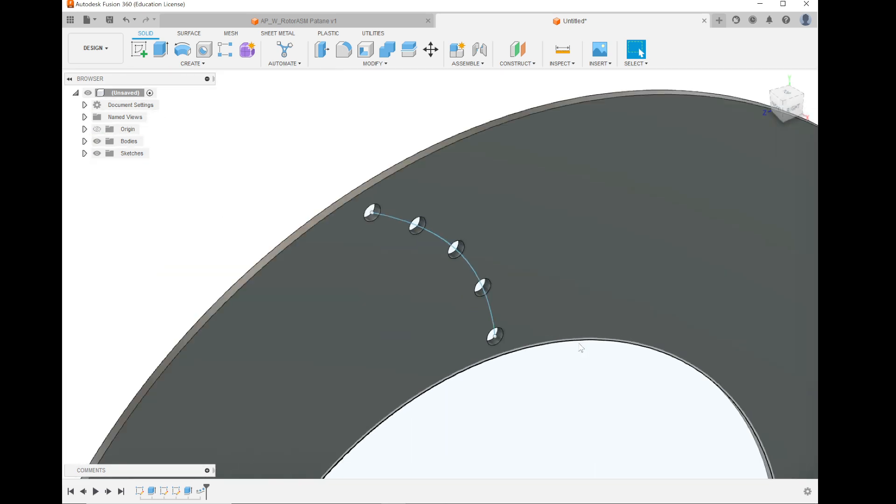
{"action": "mouse_move", "coordinate": [372, 493]}
{"action": "middle_click_drag", "start_coordinate": [451, 412], "coordinate": [428, 391], "text": "shift"}
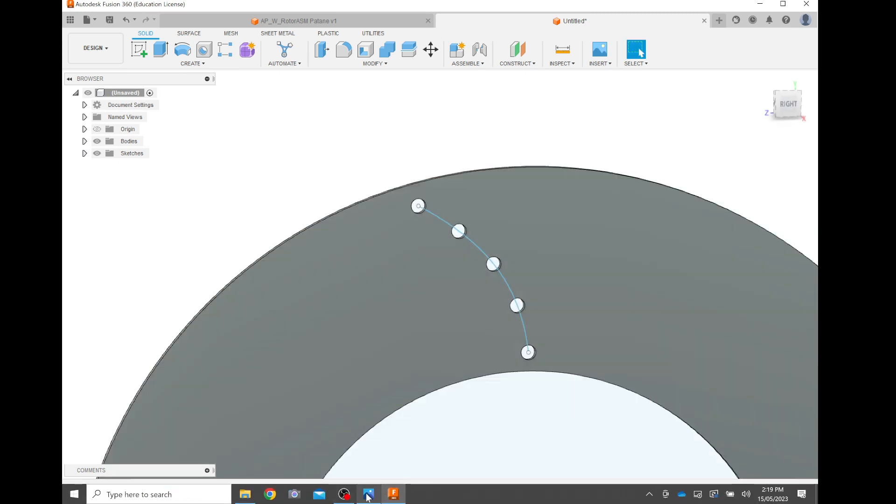
{"action": "left_click", "coordinate": [343, 493]}
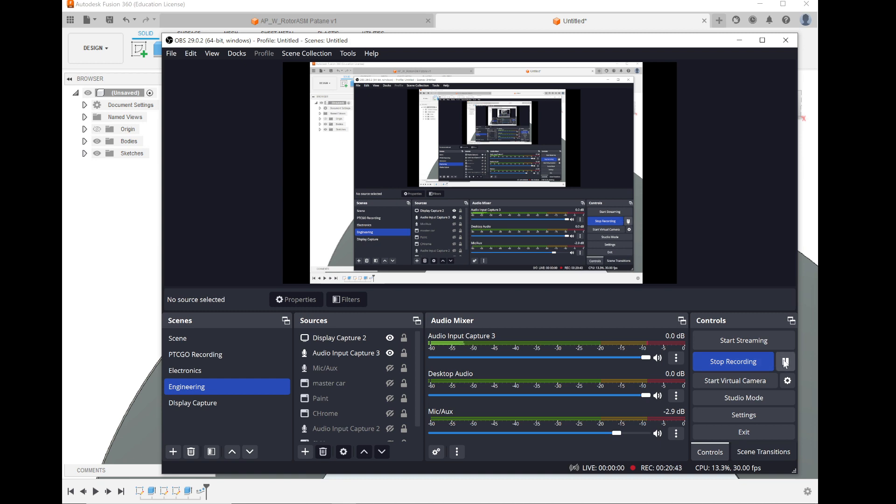
{"action": "left_click", "coordinate": [741, 41]}
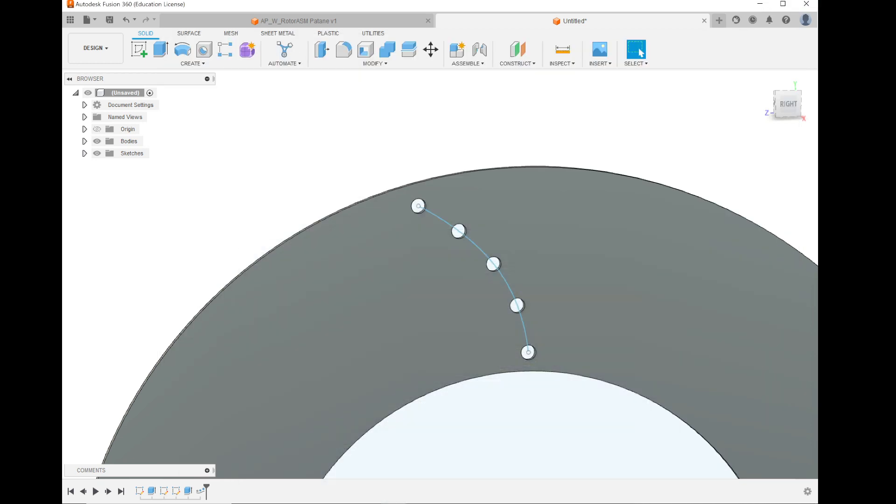
{"action": "left_click", "coordinate": [368, 498]}
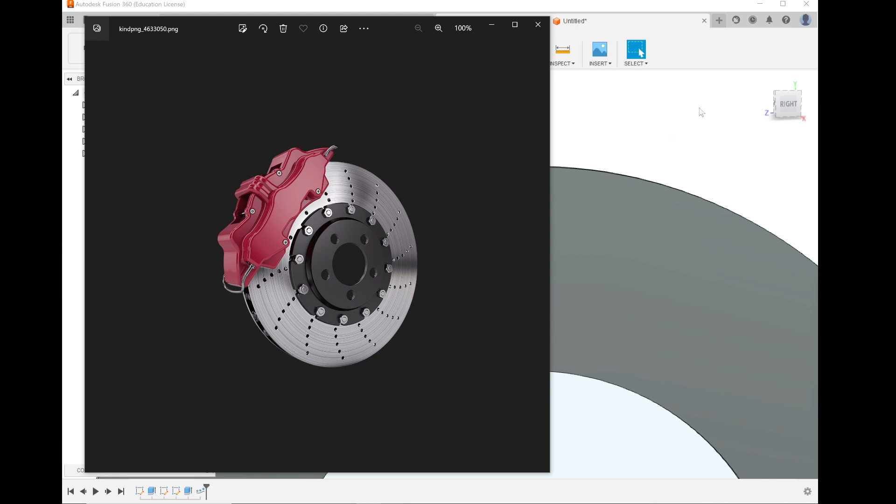
{"action": "left_click", "coordinate": [700, 128]}
Step: Start a Circular Pattern with the object type set to Faces
{"action": "scroll", "coordinate": [377, 250], "scroll_direction": "down", "scroll_amount": 5}
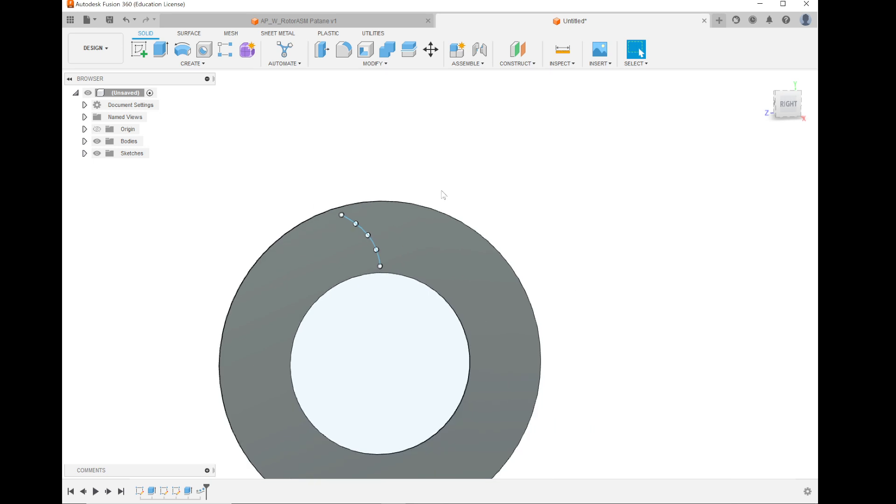
{"action": "left_click", "coordinate": [208, 65]}
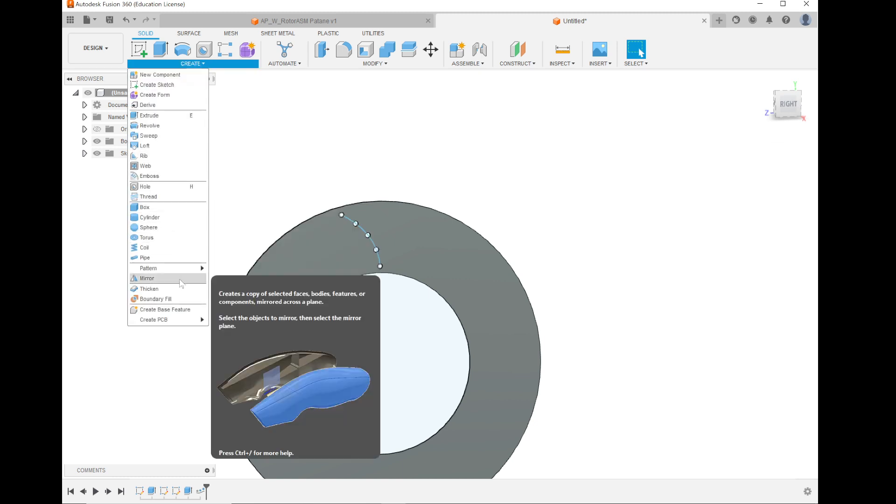
{"action": "mouse_move", "coordinate": [178, 271]}
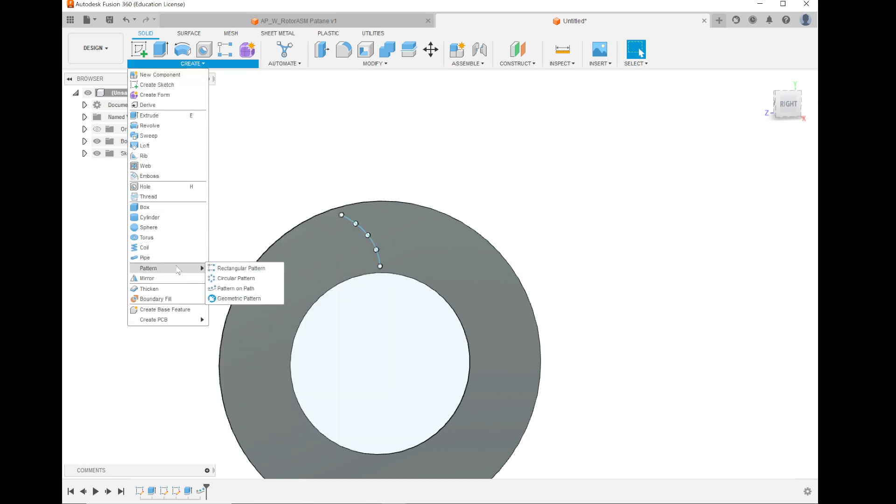
{"action": "left_click", "coordinate": [237, 279]}
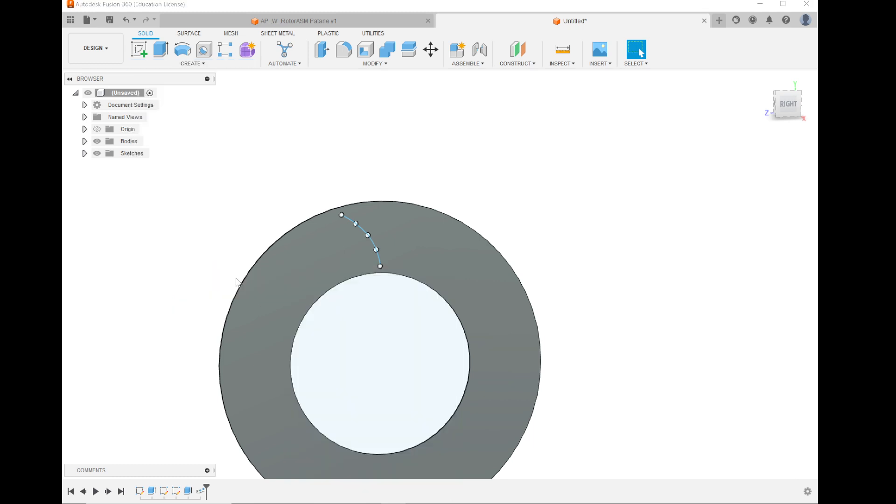
{"action": "scroll", "coordinate": [321, 236], "scroll_direction": "up", "scroll_amount": 3}
{"action": "scroll", "coordinate": [372, 247], "scroll_direction": "up", "scroll_amount": 3}
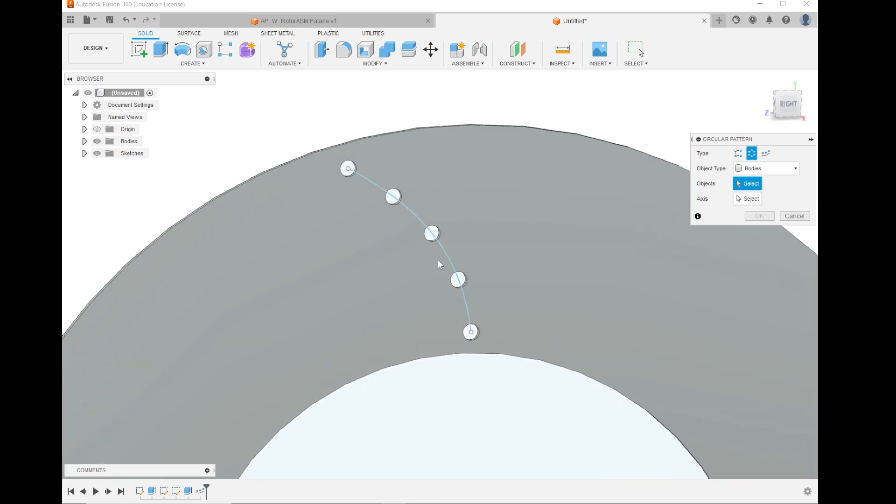
{"action": "left_click", "coordinate": [776, 169]}
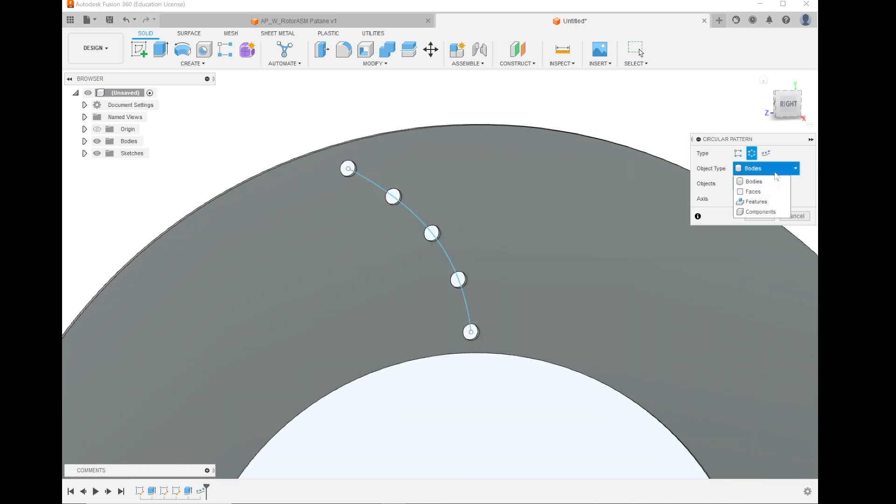
{"action": "left_click", "coordinate": [751, 188]}
Step: Select the inner walls of all five holes along the curved path as the pattern objects
{"action": "middle_click_drag", "start_coordinate": [329, 274], "coordinate": [378, 262], "text": "shift"}
{"action": "scroll", "coordinate": [344, 167], "scroll_direction": "up", "scroll_amount": 3}
{"action": "scroll", "coordinate": [344, 163], "scroll_direction": "up", "scroll_amount": 2}
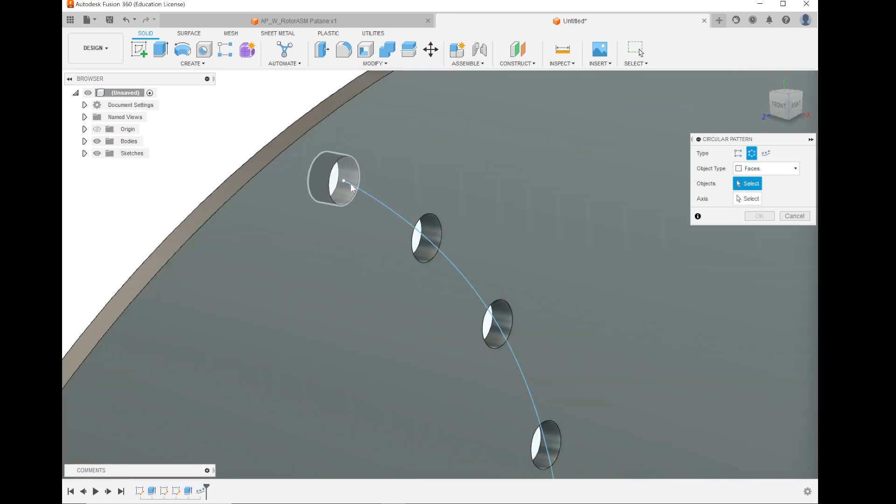
{"action": "left_click", "coordinate": [351, 170]}
{"action": "left_click", "coordinate": [430, 225]}
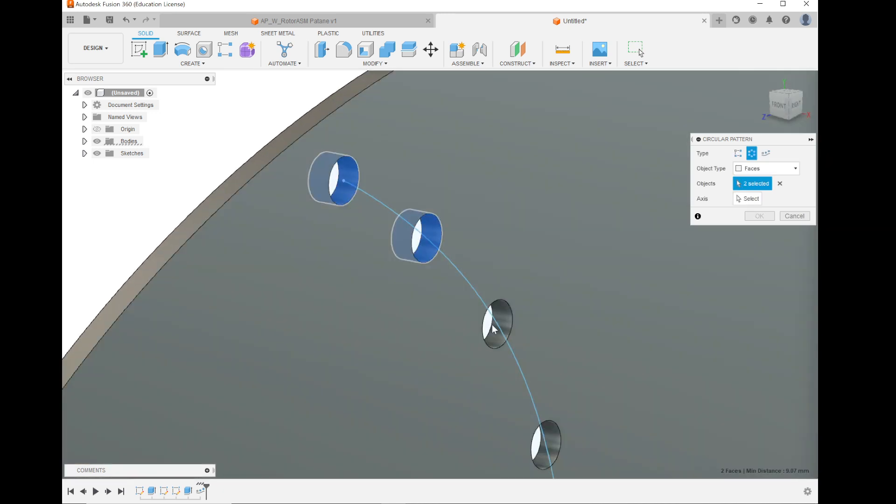
{"action": "left_click", "coordinate": [501, 317]}
{"action": "scroll", "coordinate": [396, 165], "scroll_direction": "down", "scroll_amount": 3}
{"action": "scroll", "coordinate": [481, 320], "scroll_direction": "up", "scroll_amount": 3}
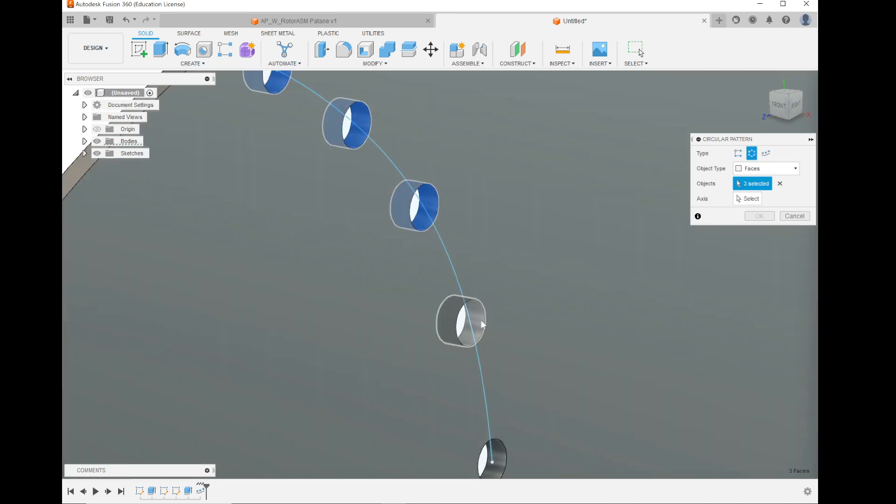
{"action": "left_click", "coordinate": [477, 332]}
{"action": "scroll", "coordinate": [476, 339], "scroll_direction": "up", "scroll_amount": 2}
{"action": "scroll", "coordinate": [480, 376], "scroll_direction": "down", "scroll_amount": 5}
{"action": "scroll", "coordinate": [490, 389], "scroll_direction": "up", "scroll_amount": 4}
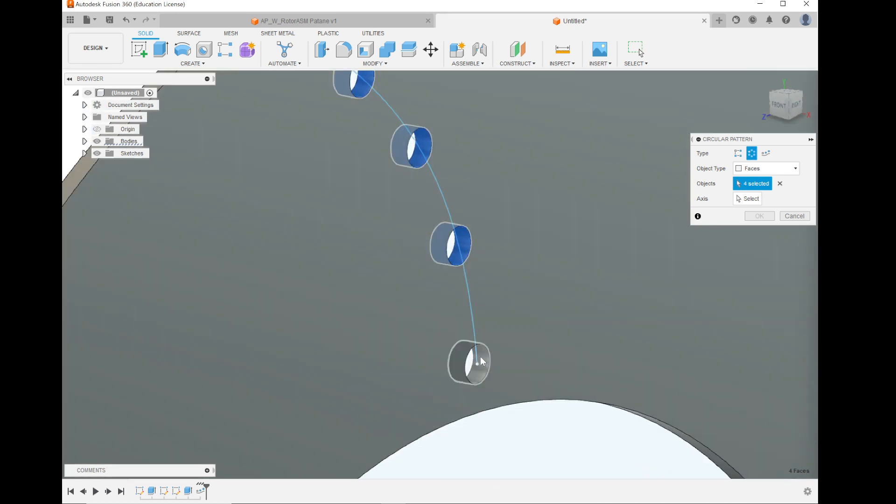
{"action": "left_click", "coordinate": [480, 358]}
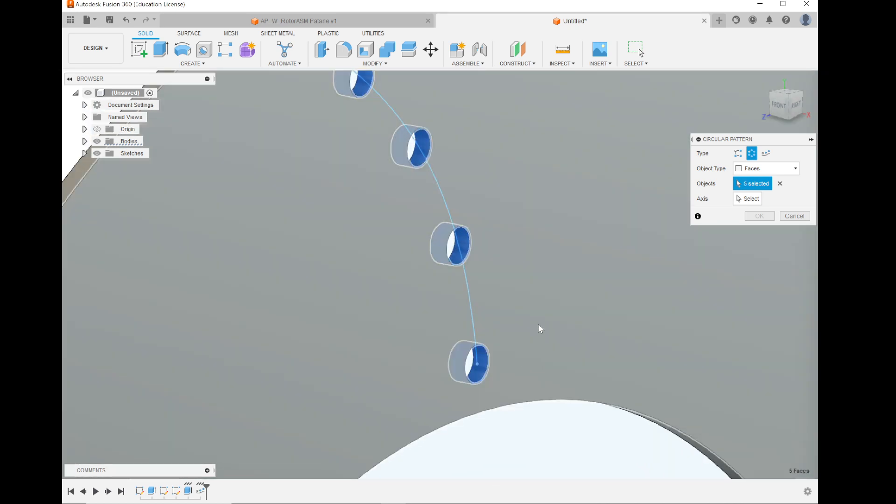
Step: Use the circular edge of the ring's central opening as the circular pattern's axis
{"action": "scroll", "coordinate": [502, 305], "scroll_direction": "down", "scroll_amount": 3}
{"action": "scroll", "coordinate": [501, 305], "scroll_direction": "down", "scroll_amount": 2}
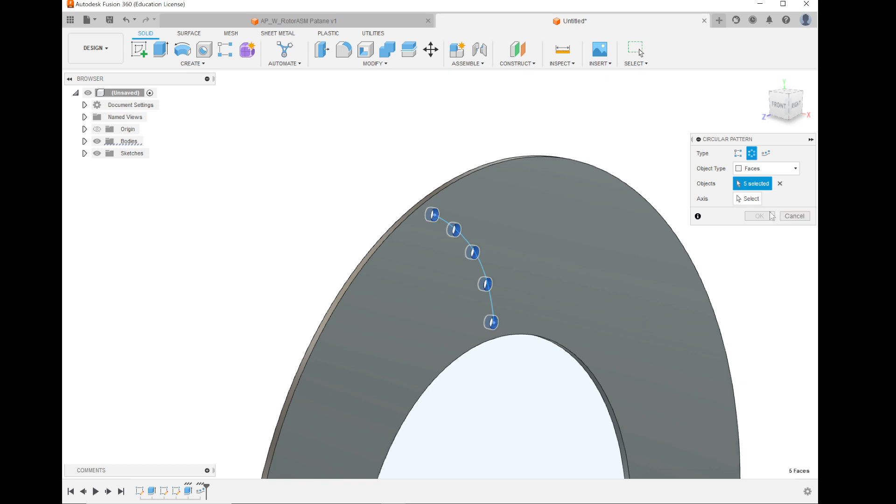
{"action": "left_click", "coordinate": [748, 199]}
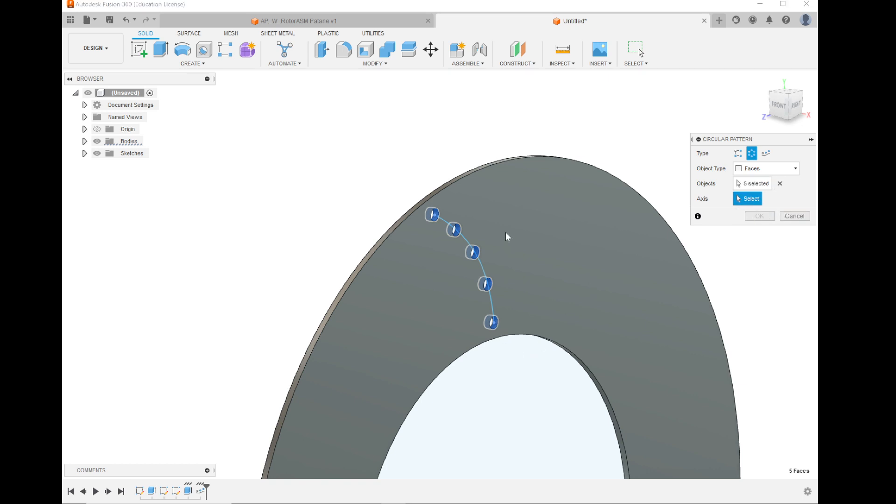
{"action": "middle_click_drag", "start_coordinate": [489, 241], "coordinate": [496, 185], "text": "shift"}
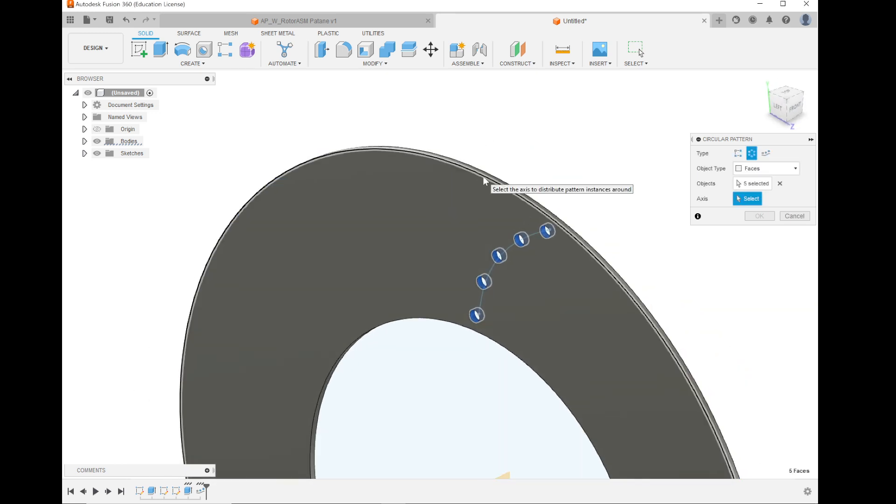
{"action": "middle_click_drag", "start_coordinate": [483, 176], "coordinate": [465, 178], "text": "shift"}
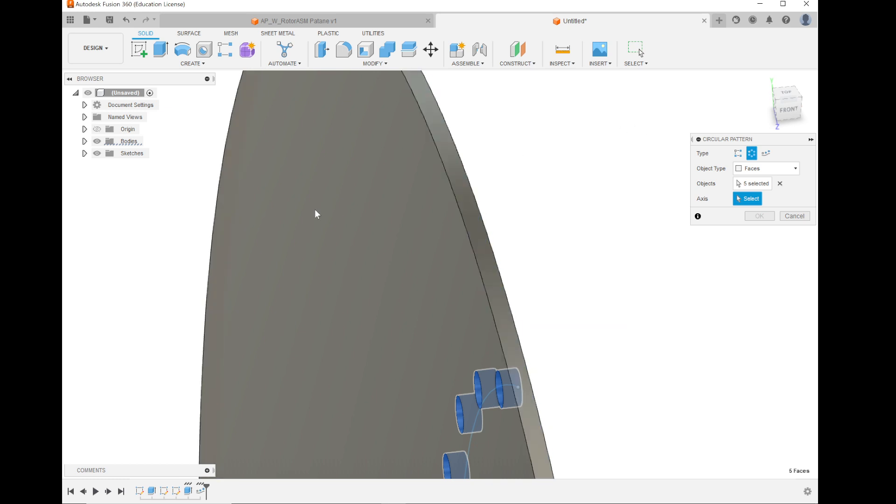
{"action": "scroll", "coordinate": [314, 209], "scroll_direction": "down", "scroll_amount": 5}
{"action": "middle_click_drag", "start_coordinate": [498, 344], "coordinate": [481, 434], "text": "shift"}
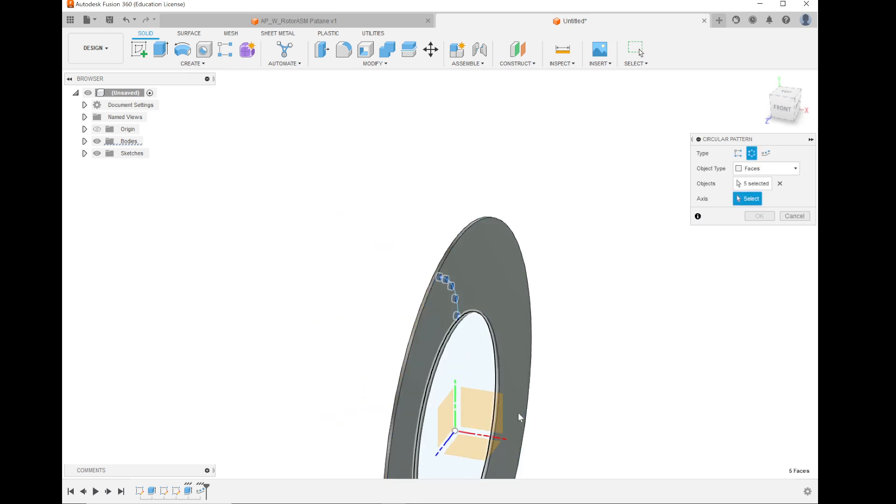
{"action": "scroll", "coordinate": [493, 164], "scroll_direction": "down", "scroll_amount": 3}
{"action": "scroll", "coordinate": [499, 330], "scroll_direction": "up", "scroll_amount": 3}
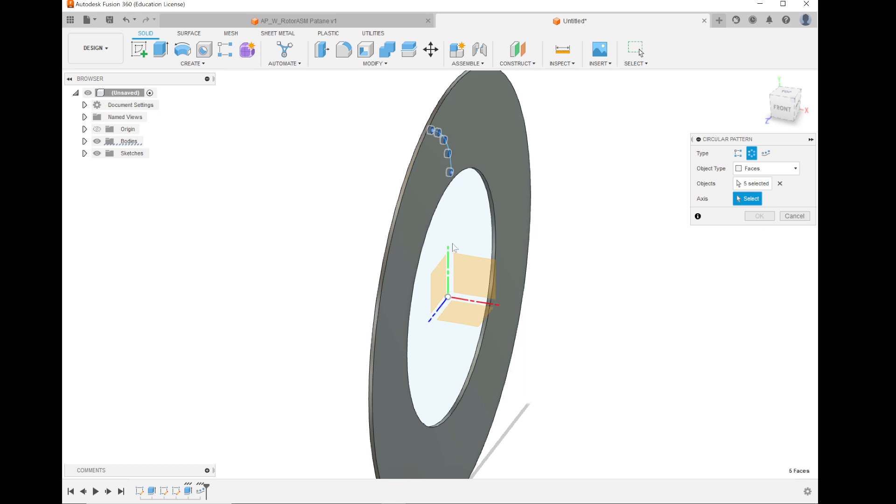
{"action": "left_click", "coordinate": [489, 178]}
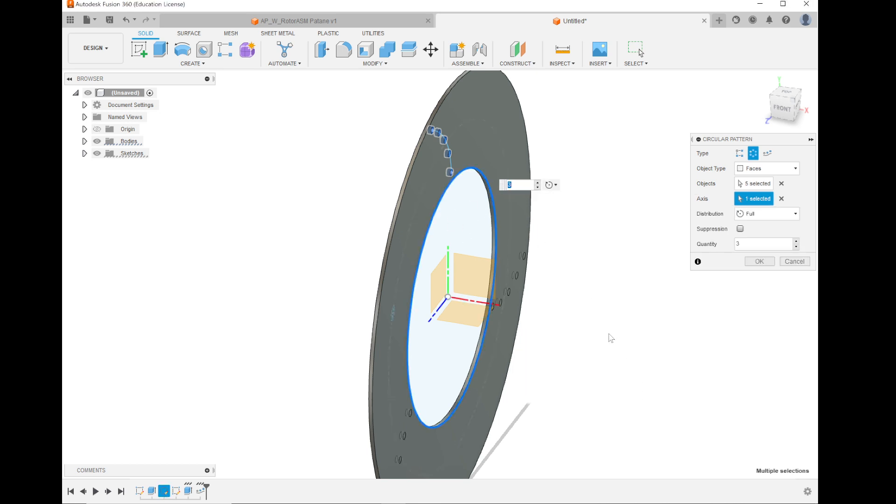
Step: Set the circular pattern's quantity to 19 with full distribution around the ring
{"action": "middle_click_drag", "start_coordinate": [610, 336], "coordinate": [600, 336], "text": "shift"}
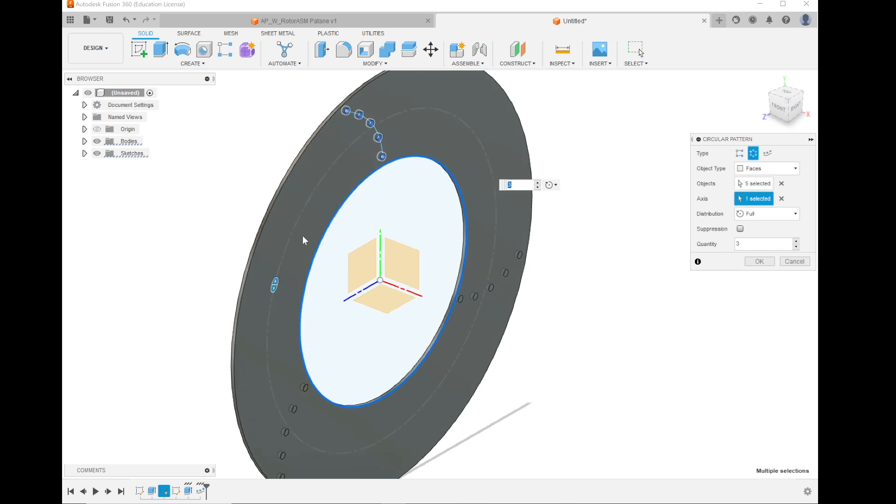
{"action": "scroll", "coordinate": [301, 229], "scroll_direction": "down", "scroll_amount": 3}
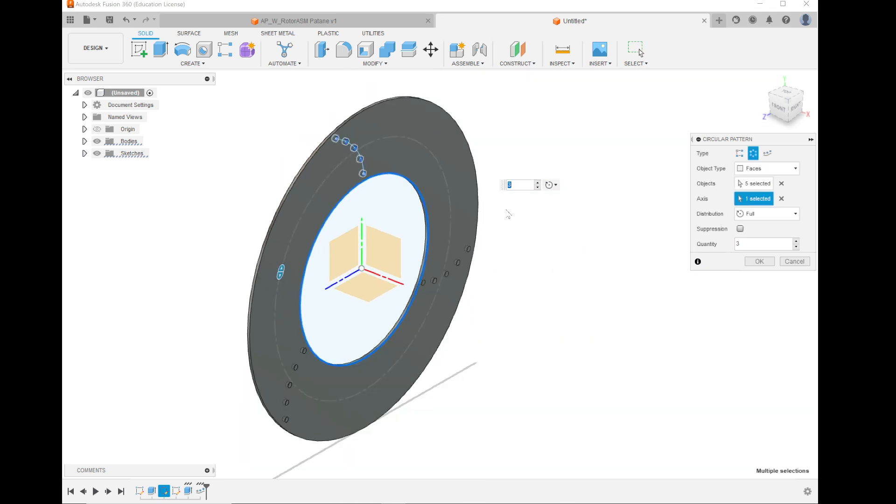
{"action": "scroll", "coordinate": [445, 295], "scroll_direction": "up", "scroll_amount": 2}
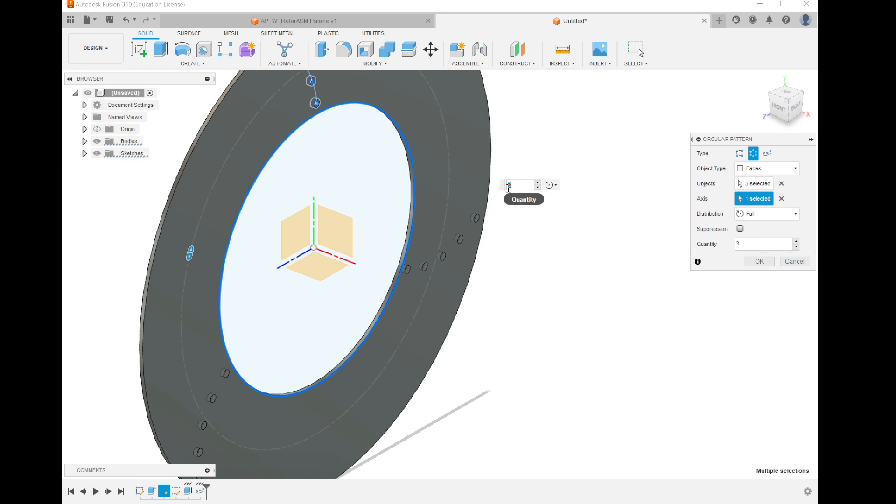
{"action": "type", "text": "9"}
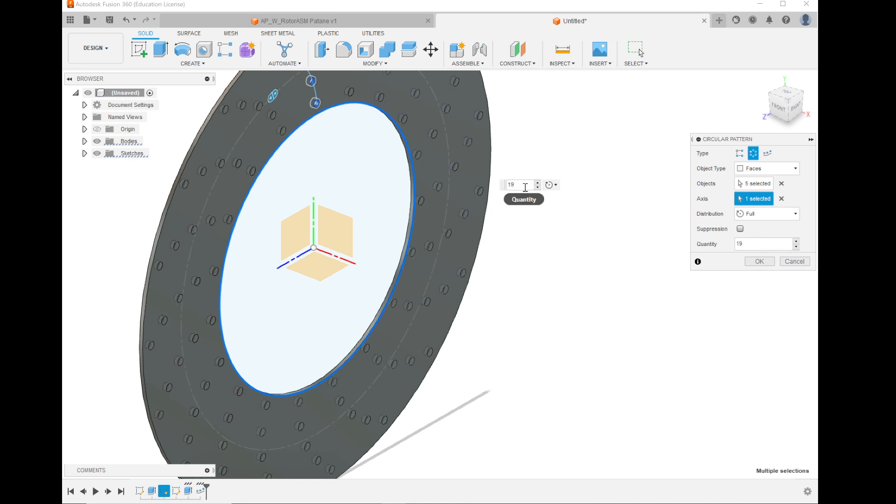
Step: Complete the circular pattern of the five hole faces around the disc's inner edge, with full distribution and quantity 19
{"action": "middle_click_drag", "start_coordinate": [516, 251], "coordinate": [496, 244], "text": "shift"}
{"action": "scroll", "coordinate": [518, 277], "scroll_direction": "down", "scroll_amount": 5}
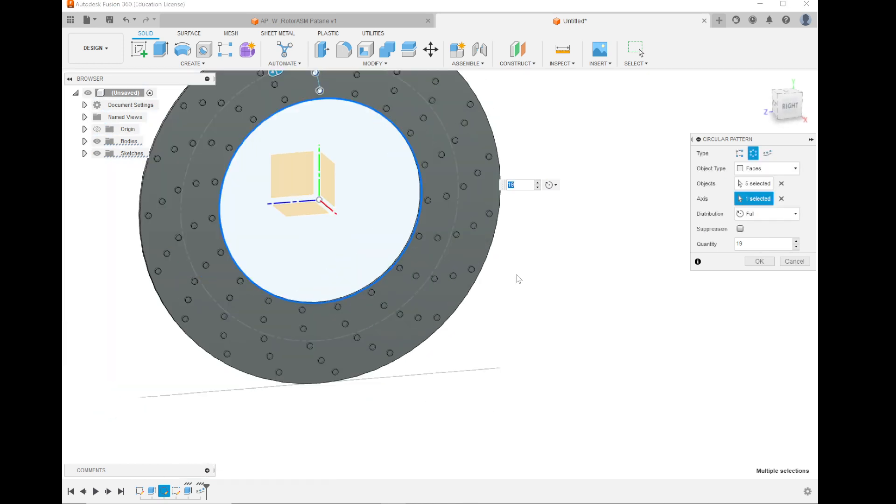
{"action": "scroll", "coordinate": [417, 153], "scroll_direction": "up", "scroll_amount": 1}
{"action": "scroll", "coordinate": [392, 84], "scroll_direction": "up", "scroll_amount": 3}
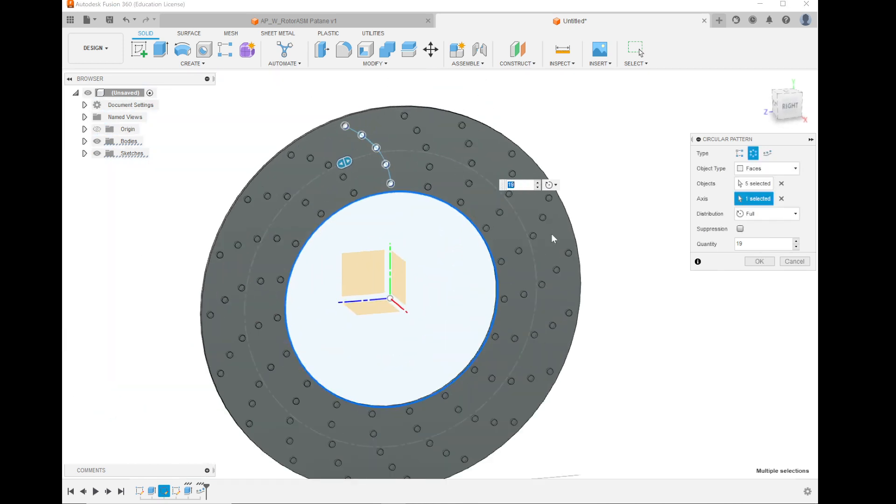
{"action": "left_click", "coordinate": [761, 261]}
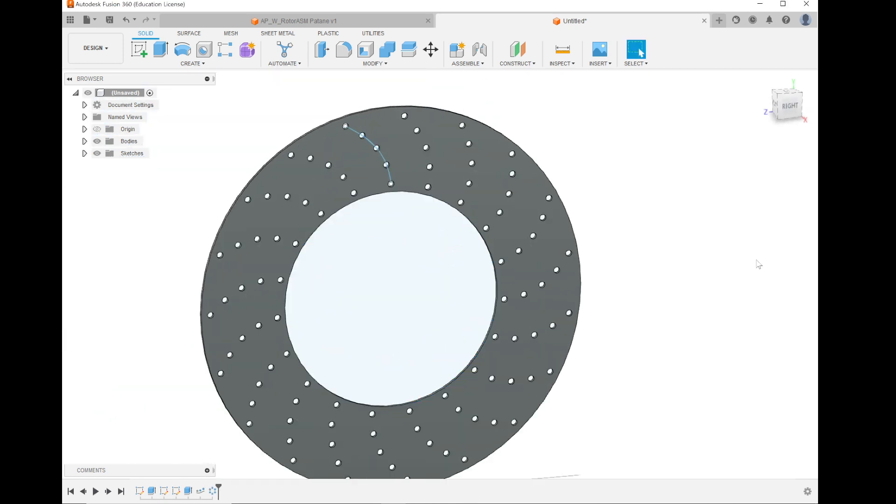
Step: Inspect the perforated disc and compare it with the reference brake image kindpng_4633050.png in the photo viewer
{"action": "mouse_move", "coordinate": [335, 266]}
{"action": "middle_mouse_down", "text": "shift"}
{"action": "mouse_move", "coordinate": [492, 250]}
{"action": "mouse_move", "coordinate": [326, 250]}
{"action": "middle_mouse_up", "text": "shift"}
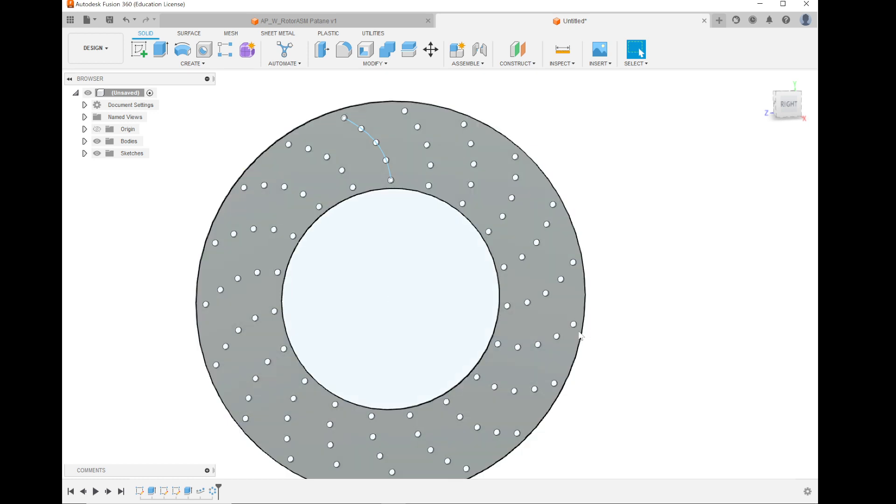
{"action": "middle_click_drag", "start_coordinate": [514, 313], "coordinate": [495, 312], "text": "shift"}
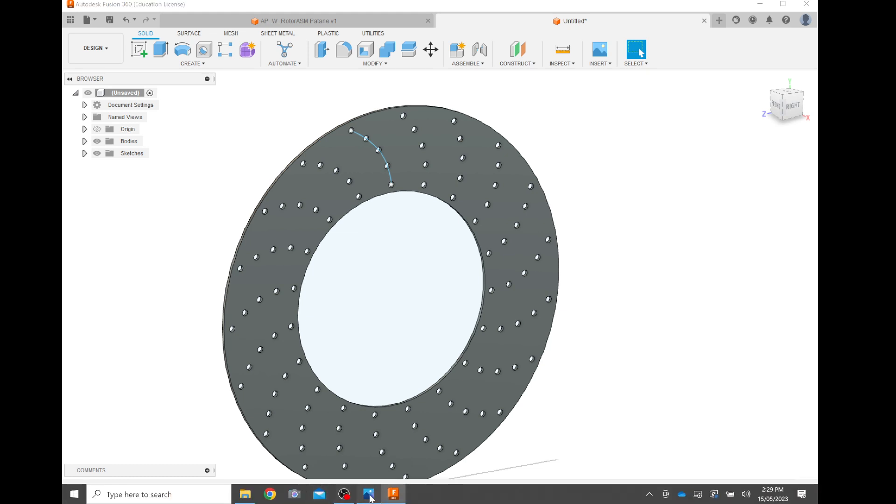
{"action": "left_click", "coordinate": [369, 497]}
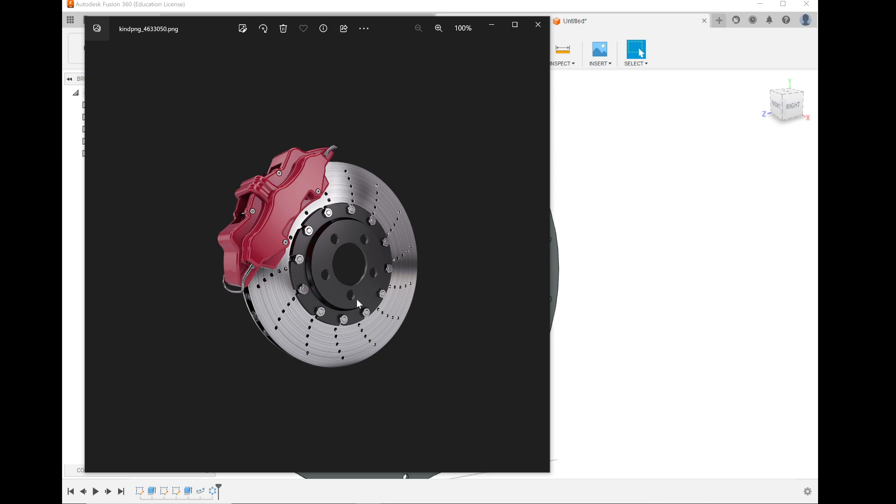
{"action": "left_click", "coordinate": [738, 308]}
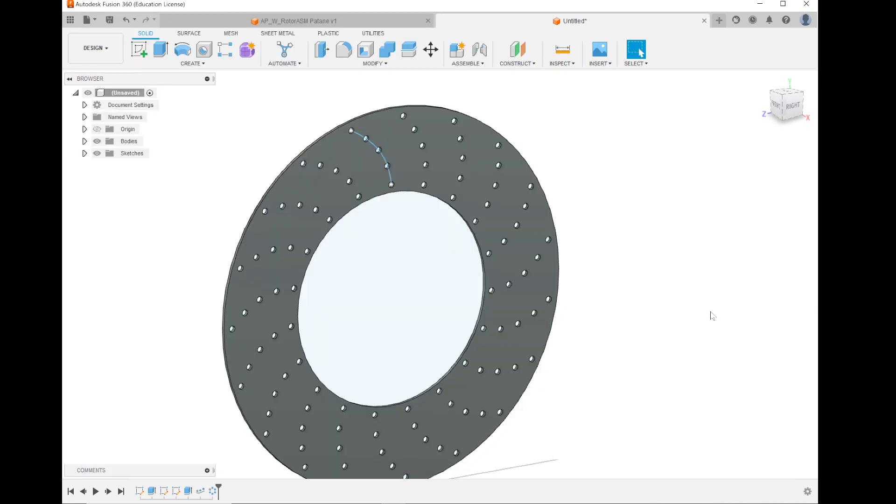
Step: Use Move/Copy with Create Copy enabled to make a second disc from Body1, offset 5 mm in X distance
{"action": "scroll", "coordinate": [532, 171], "scroll_direction": "down", "scroll_amount": 3}
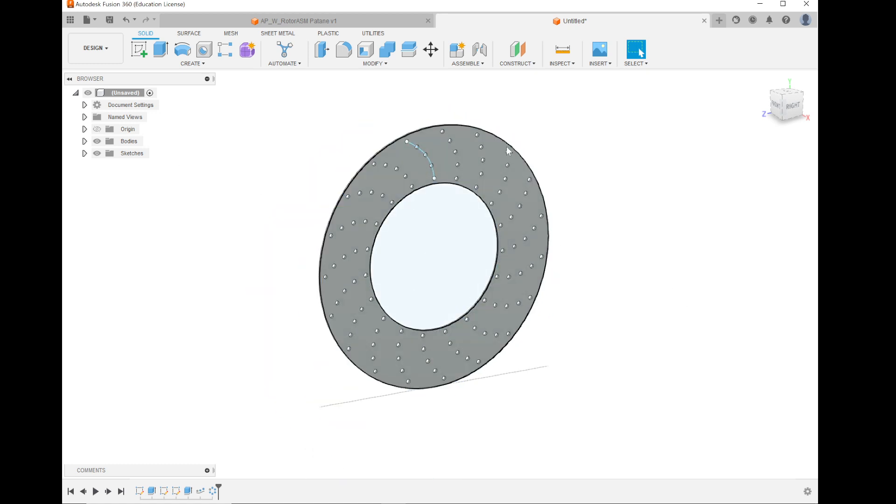
{"action": "left_click", "coordinate": [84, 141]}
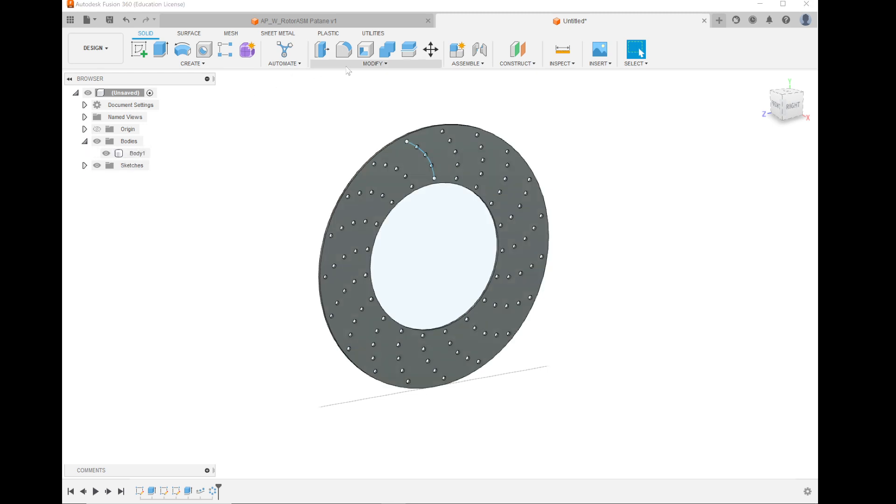
{"action": "left_click", "coordinate": [365, 66]}
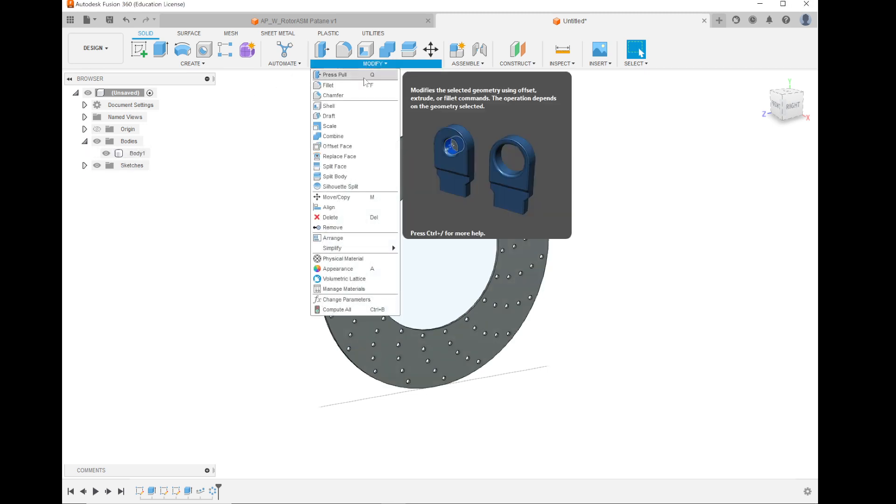
{"action": "left_click", "coordinate": [350, 198]}
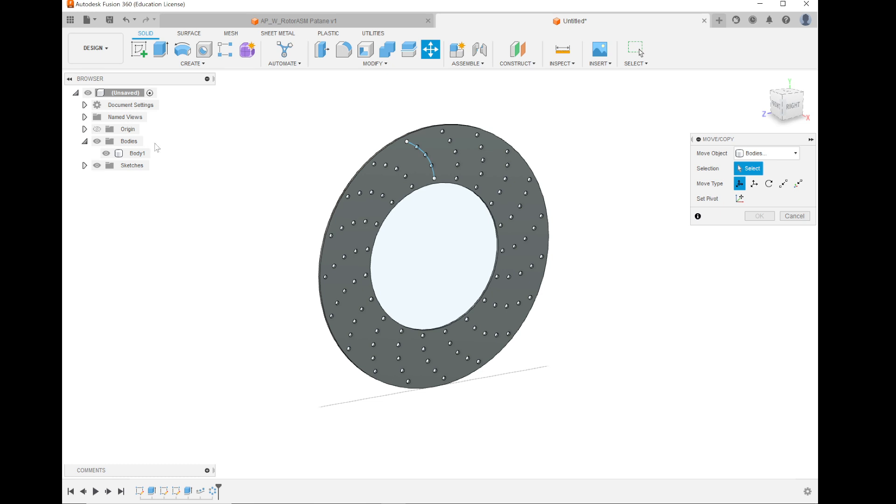
{"action": "left_click", "coordinate": [140, 156]}
{"action": "left_click", "coordinate": [137, 154]}
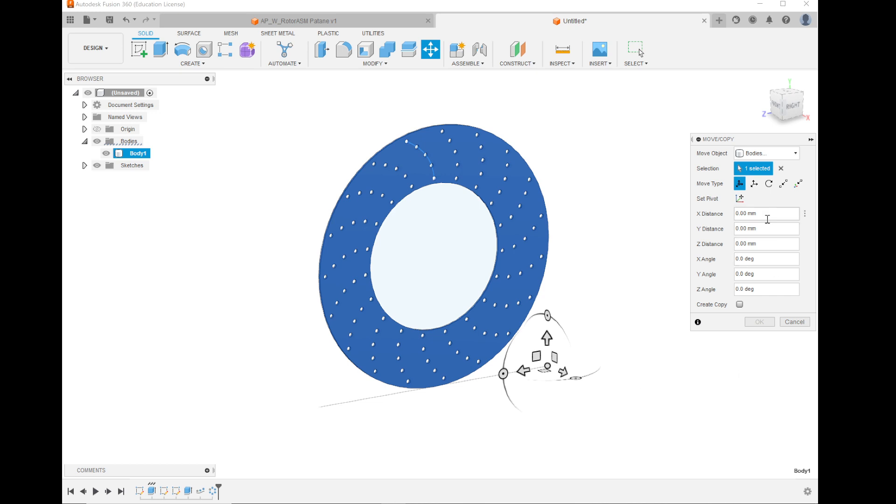
{"action": "left_click", "coordinate": [768, 259]}
{"action": "left_click", "coordinate": [764, 214]}
{"action": "type", "text": "5"}
{"action": "left_click", "coordinate": [738, 304]}
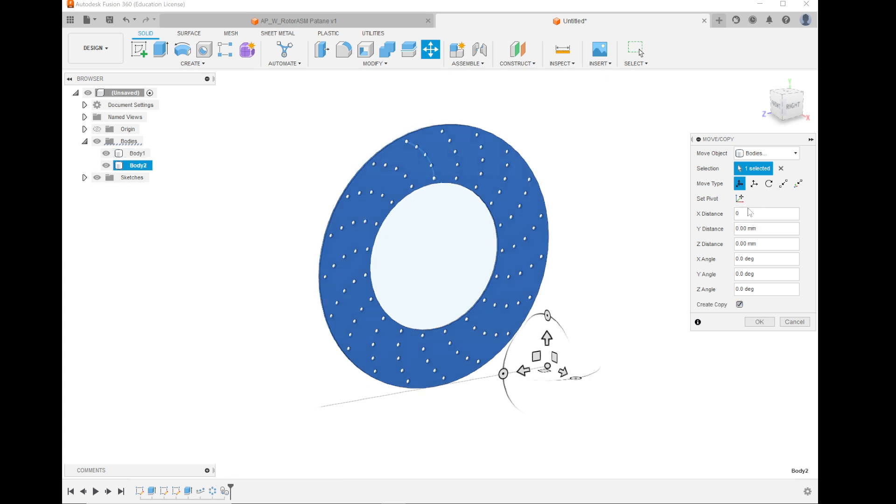
{"action": "type", "text": "5"}
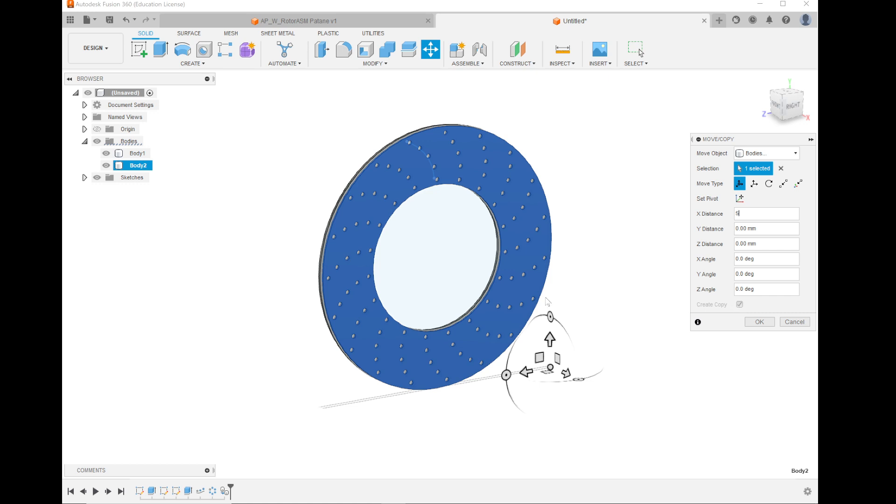
{"action": "scroll", "coordinate": [360, 202], "scroll_direction": "up", "scroll_amount": 5}
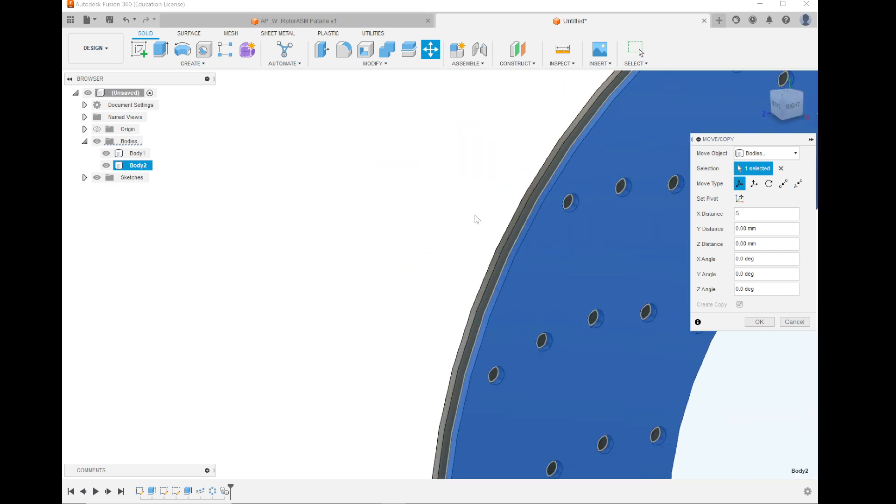
{"action": "middle_click_drag", "start_coordinate": [510, 240], "coordinate": [544, 216], "text": "shift"}
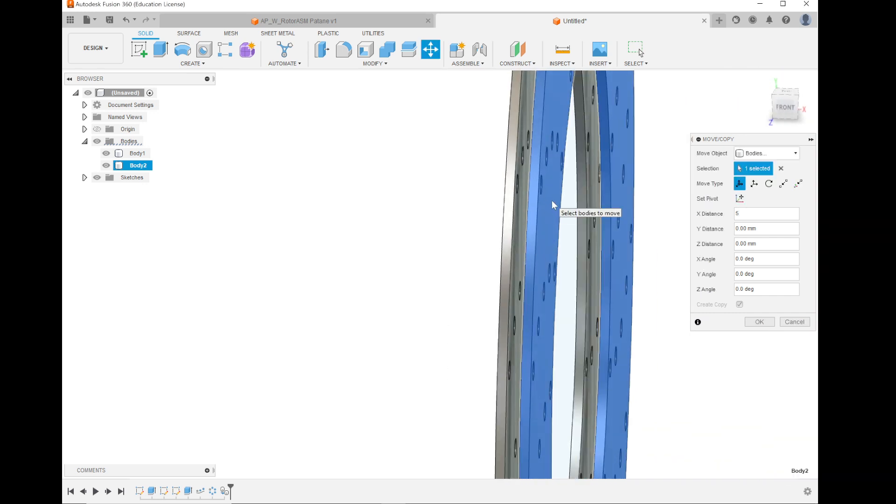
{"action": "middle_click_drag", "start_coordinate": [576, 236], "coordinate": [559, 232], "text": "shift"}
{"action": "left_click", "coordinate": [759, 321]}
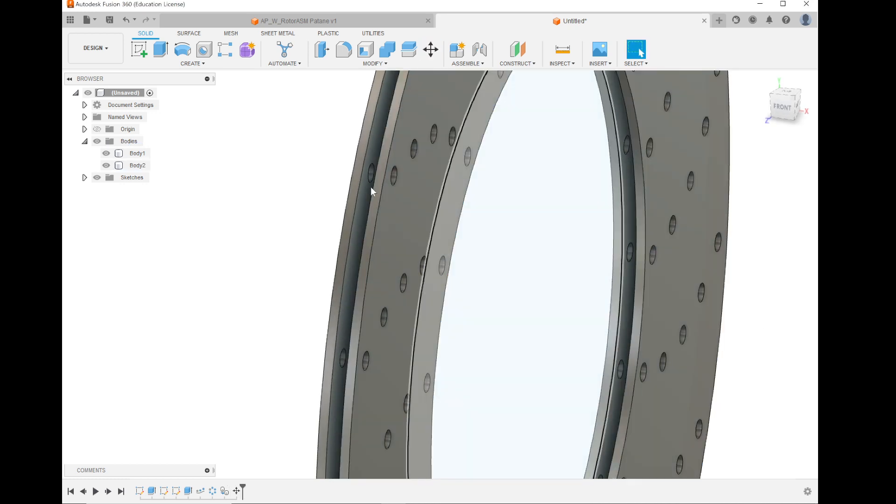
{"action": "scroll", "coordinate": [337, 218], "scroll_direction": "up", "scroll_amount": 2}
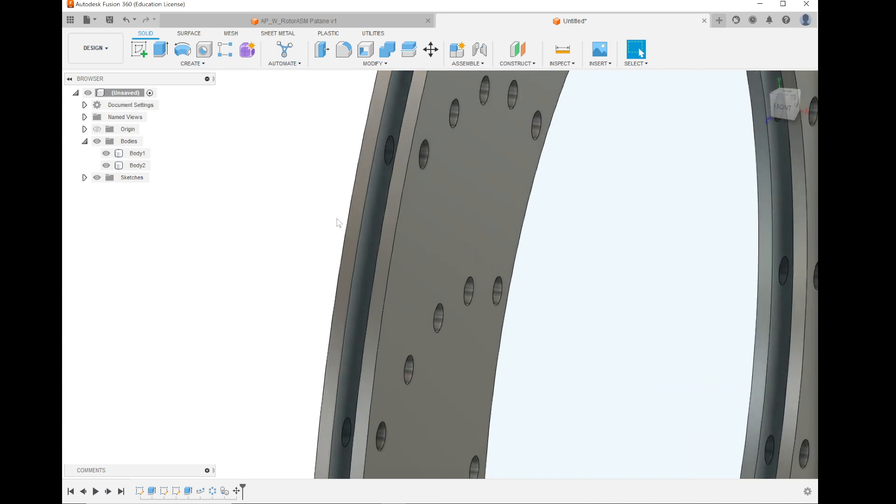
{"action": "left_click", "coordinate": [344, 495]}
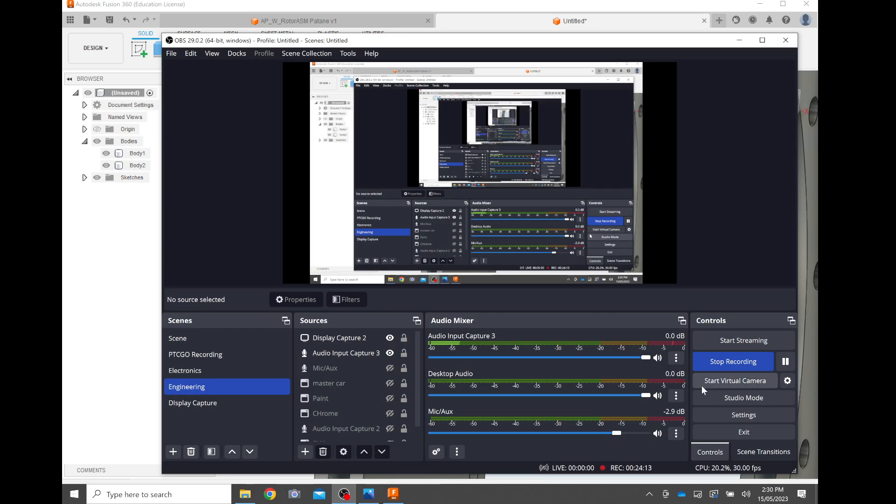
{"action": "left_click", "coordinate": [739, 42]}
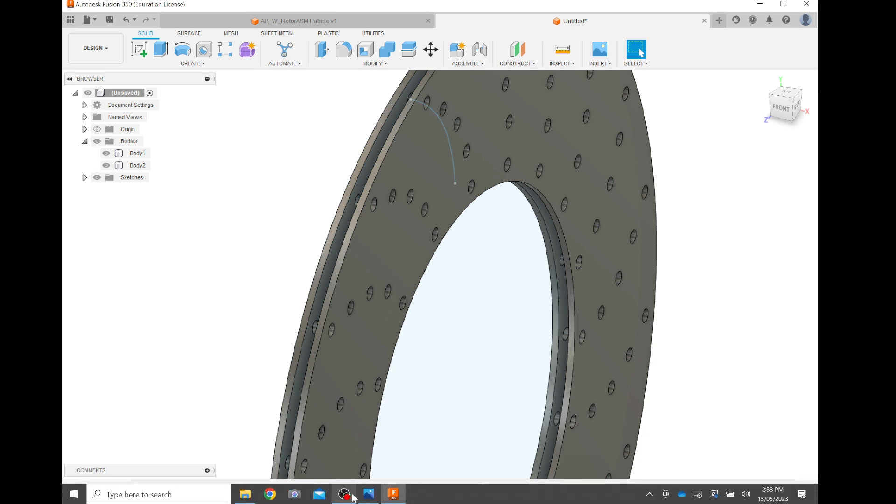
Step: Check the reference brake image for how the two rotor discs are joined, and return to the model
{"action": "left_click", "coordinate": [369, 495]}
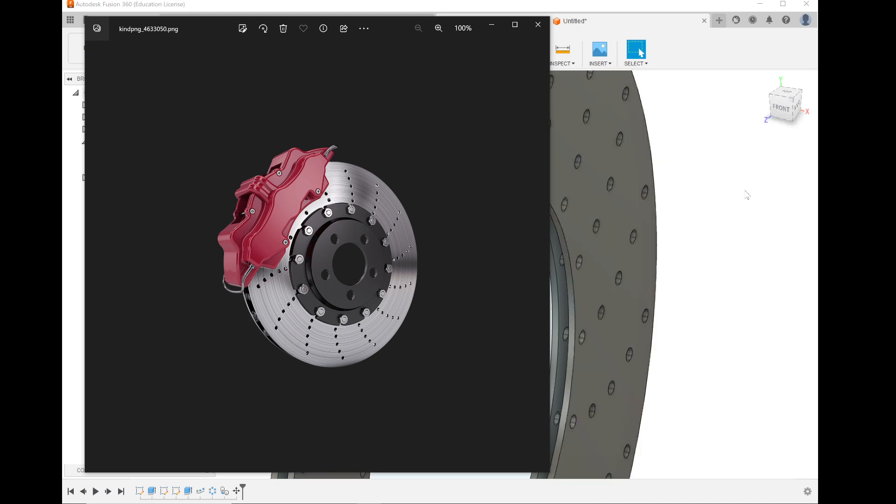
{"action": "left_click", "coordinate": [567, 218]}
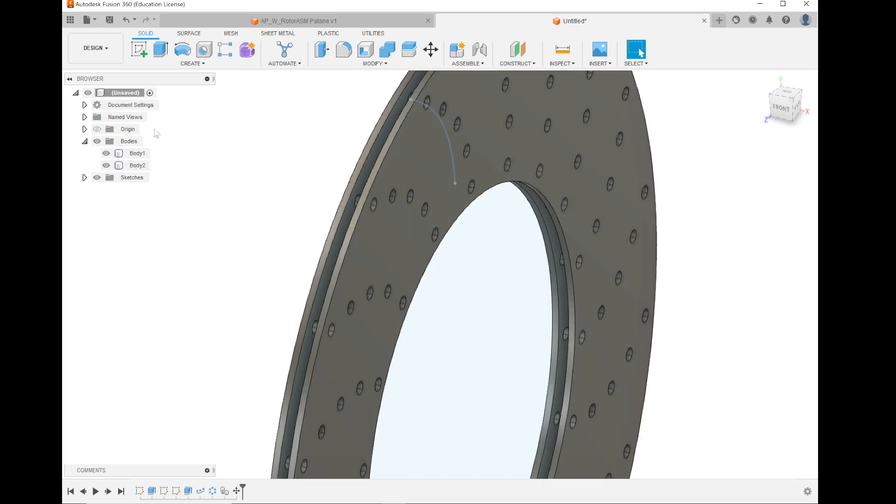
Step: Hide the copied disc, Body2, leaving only the original disc shown
{"action": "left_click", "coordinate": [109, 166]}
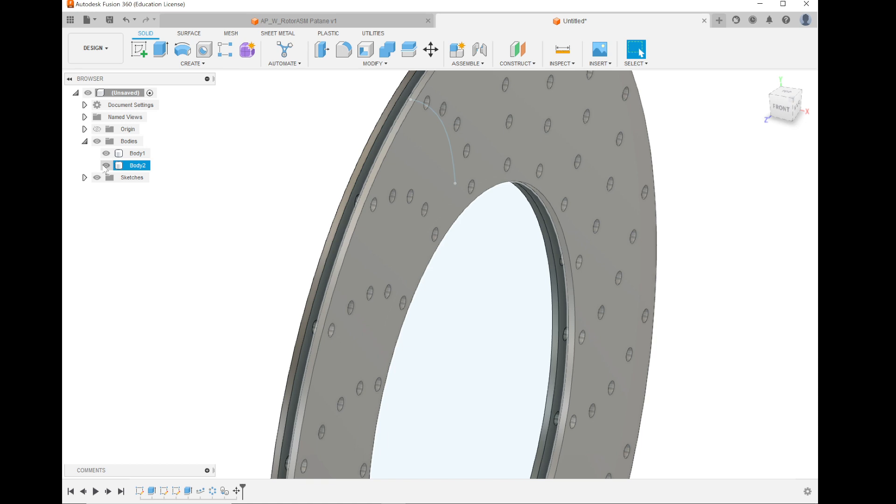
{"action": "left_click", "coordinate": [106, 165]}
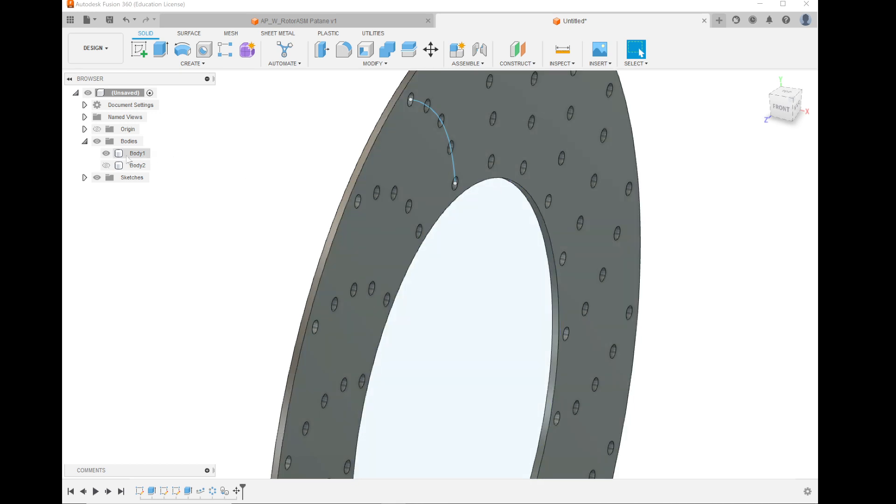
{"action": "left_click", "coordinate": [106, 166]}
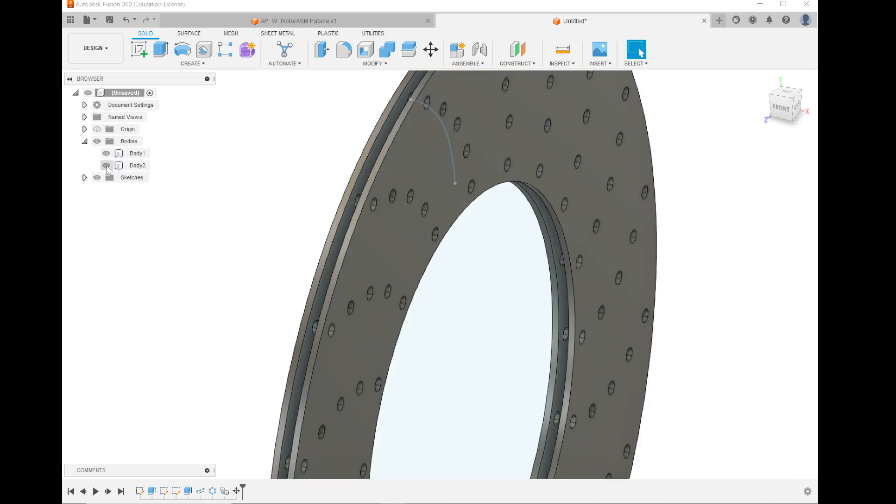
{"action": "left_click", "coordinate": [106, 166]}
Step: Start a new sketch on the flat perforated face of the original disc
{"action": "scroll", "coordinate": [537, 121], "scroll_direction": "up", "scroll_amount": 3}
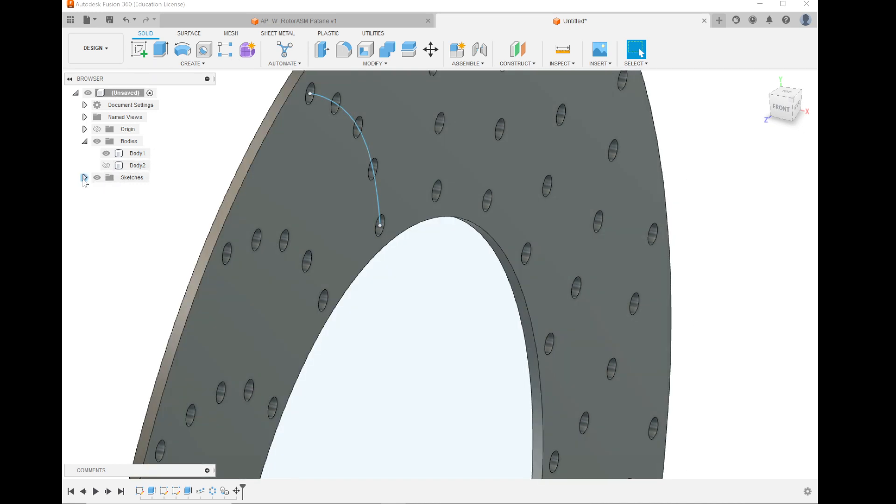
{"action": "left_click", "coordinate": [133, 51]}
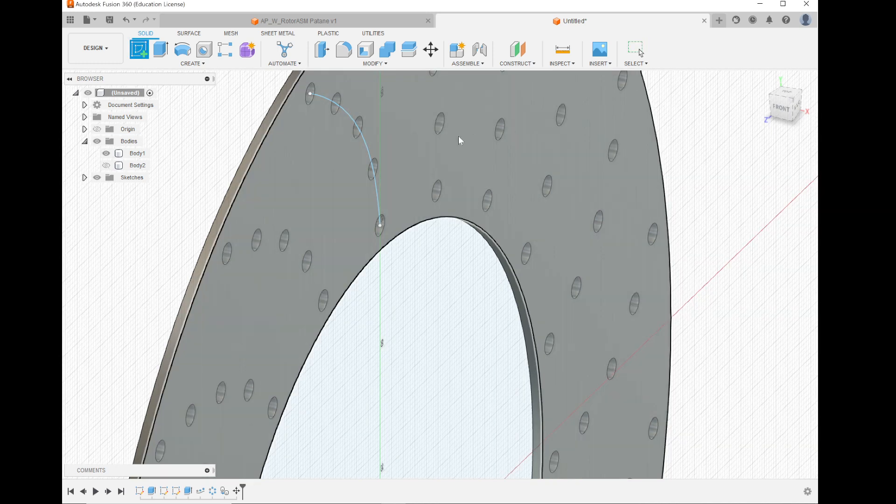
{"action": "left_click", "coordinate": [410, 158]}
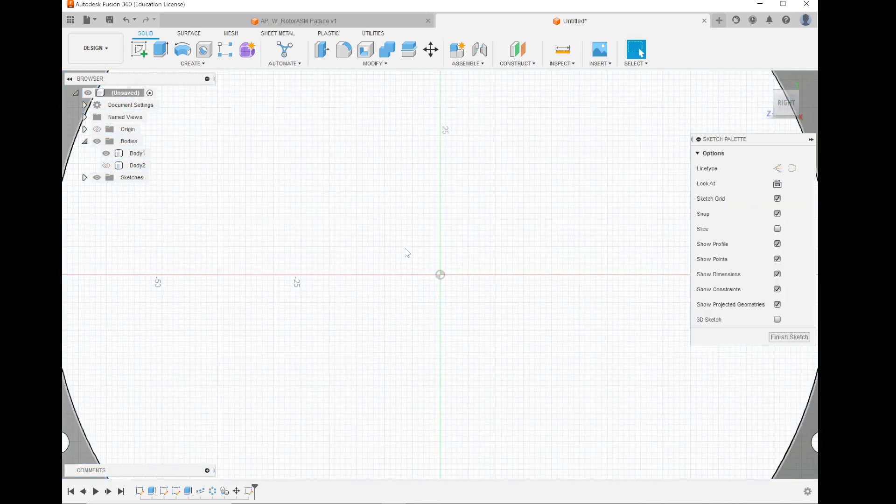
{"action": "scroll", "coordinate": [403, 132], "scroll_direction": "up", "scroll_amount": 5}
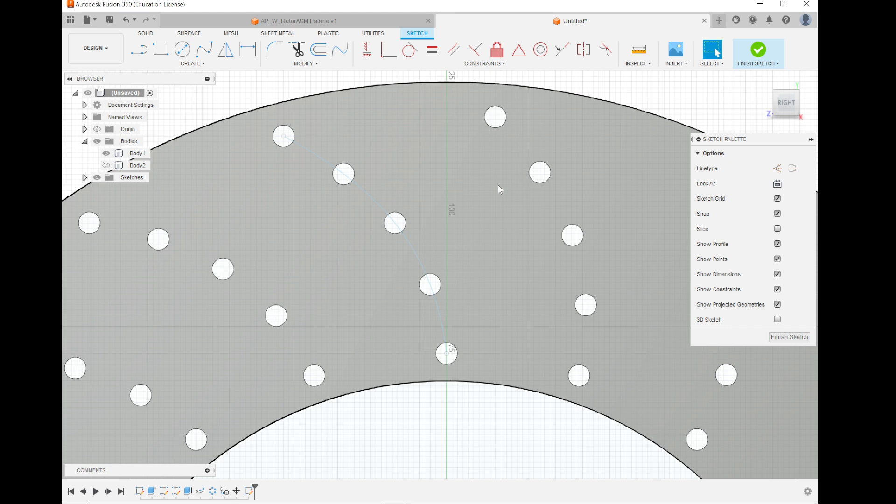
{"action": "key", "text": "c"}
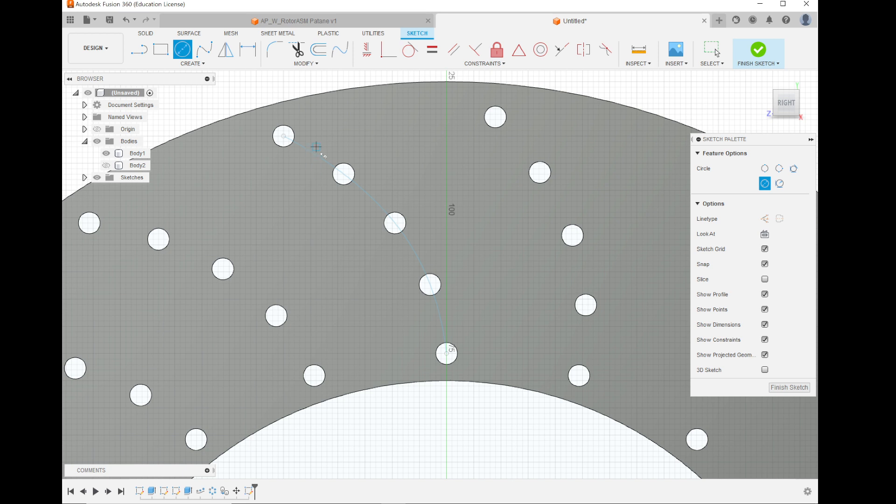
{"action": "scroll", "coordinate": [327, 156], "scroll_direction": "up", "scroll_amount": 5}
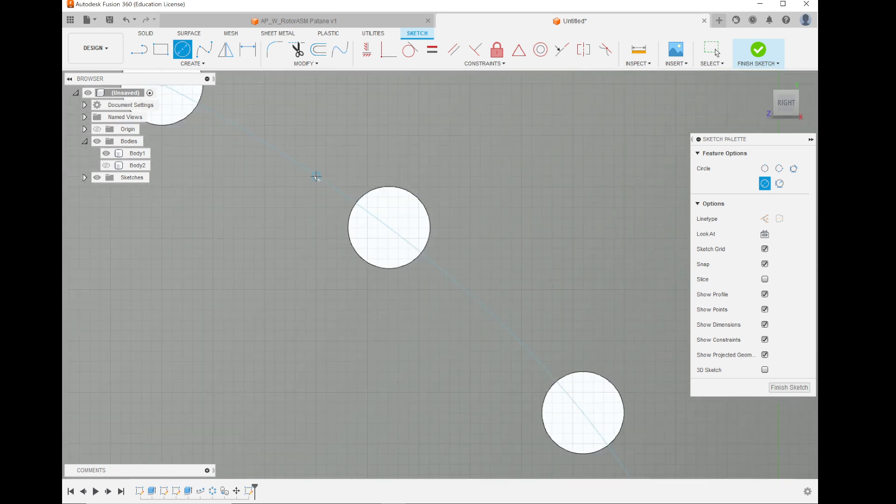
{"action": "scroll", "coordinate": [326, 176], "scroll_direction": "down", "scroll_amount": 2}
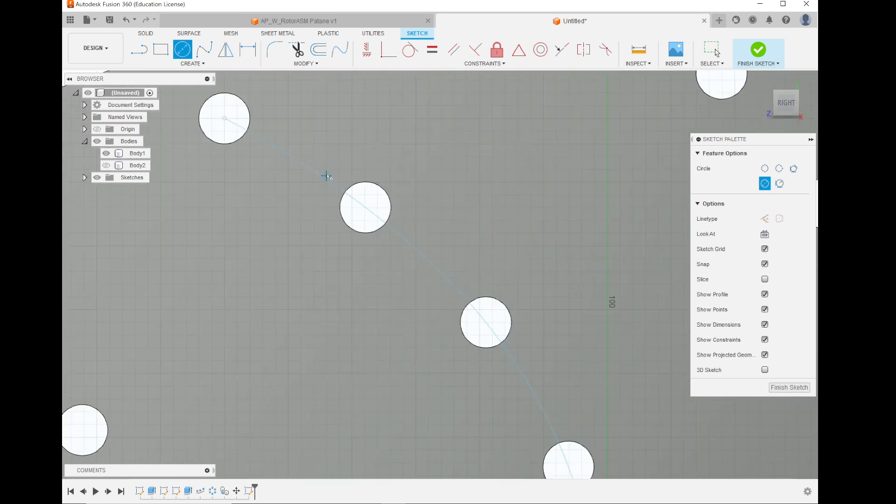
{"action": "scroll", "coordinate": [327, 176], "scroll_direction": "down", "scroll_amount": 2}
Step: Project the curved spline running through the row of five holes into the current sketch
{"action": "left_click", "coordinate": [210, 65]}
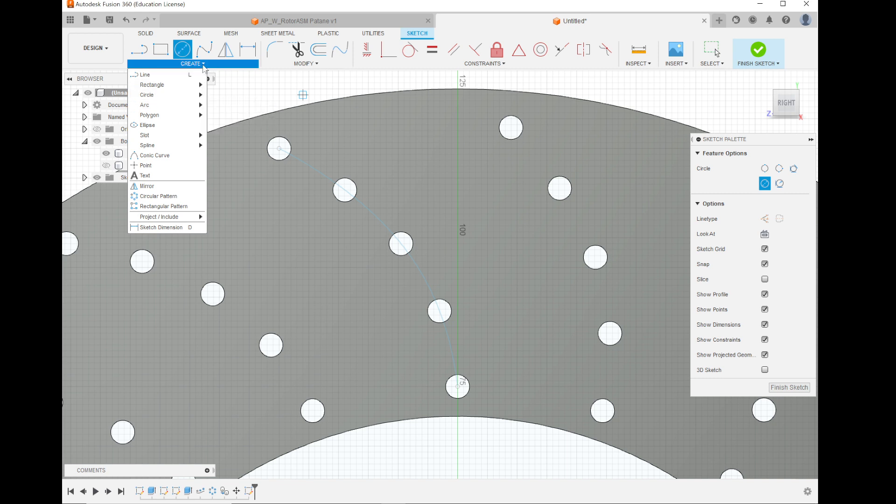
{"action": "left_click", "coordinate": [226, 64]}
{"action": "left_click", "coordinate": [227, 64]}
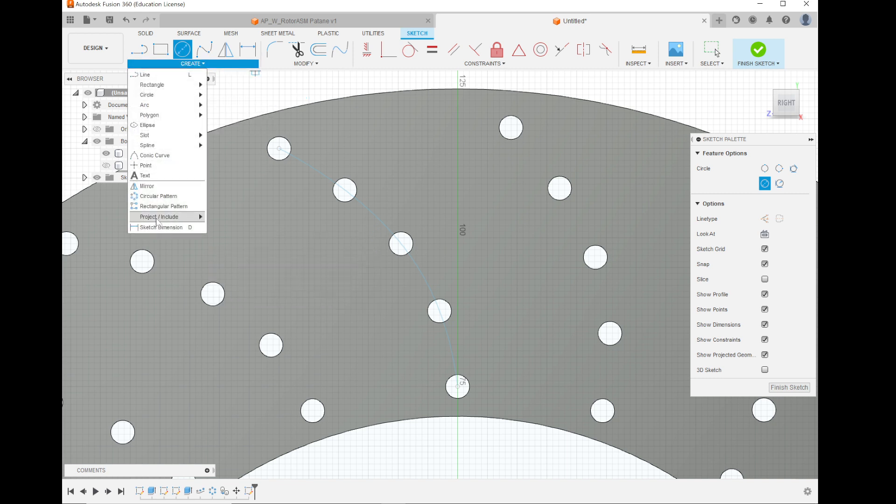
{"action": "mouse_move", "coordinate": [156, 222]}
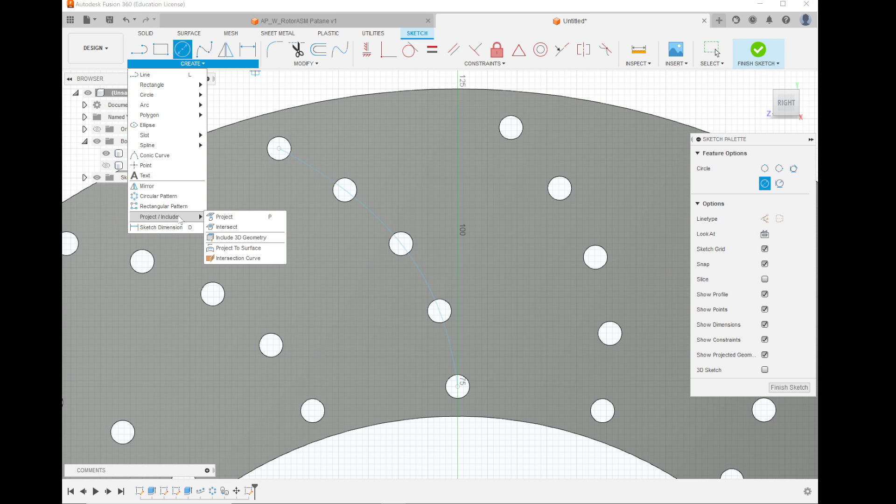
{"action": "left_click", "coordinate": [225, 217]}
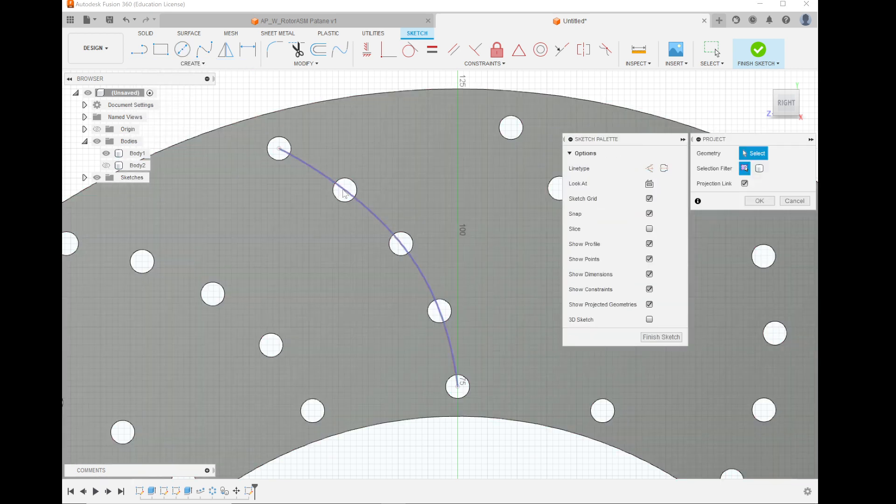
{"action": "left_click", "coordinate": [345, 193]}
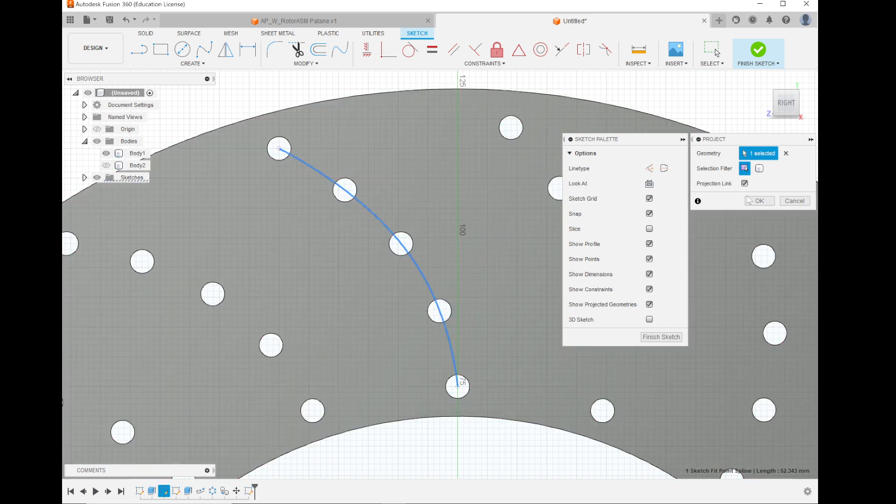
{"action": "left_click", "coordinate": [760, 201]}
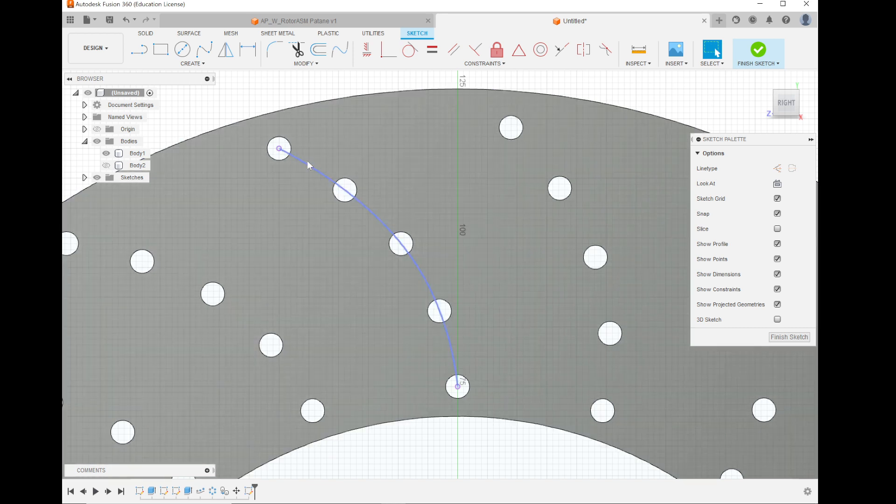
Step: Draw a 6 mm diameter circle centred on the projected spline's endpoint near the disc's outer edge
{"action": "left_click", "coordinate": [183, 49]}
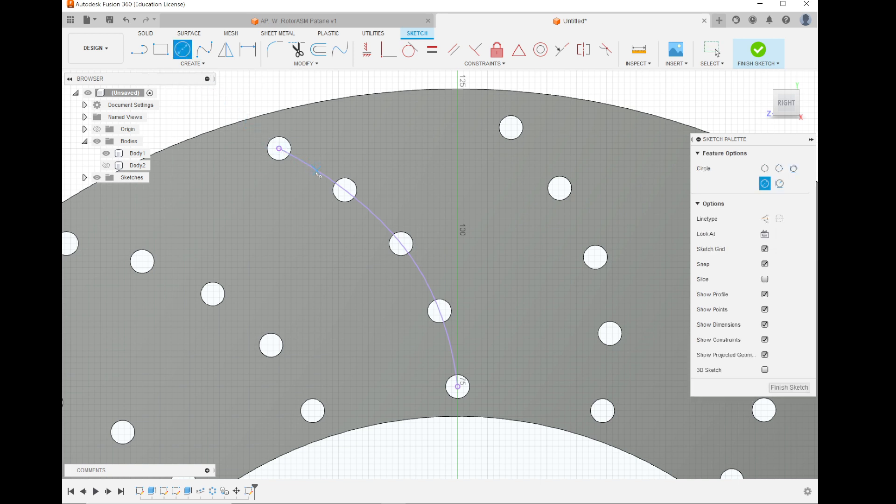
{"action": "scroll", "coordinate": [310, 168], "scroll_direction": "down", "scroll_amount": 1}
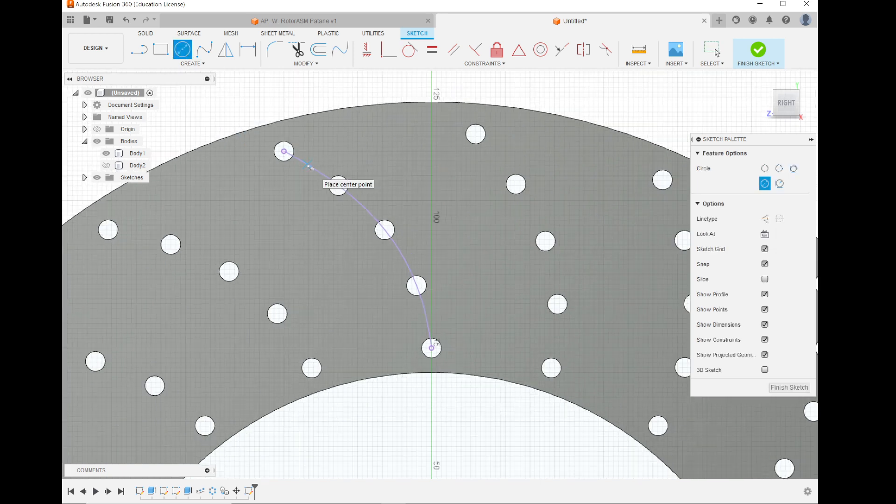
{"action": "scroll", "coordinate": [310, 168], "scroll_direction": "up", "scroll_amount": 2}
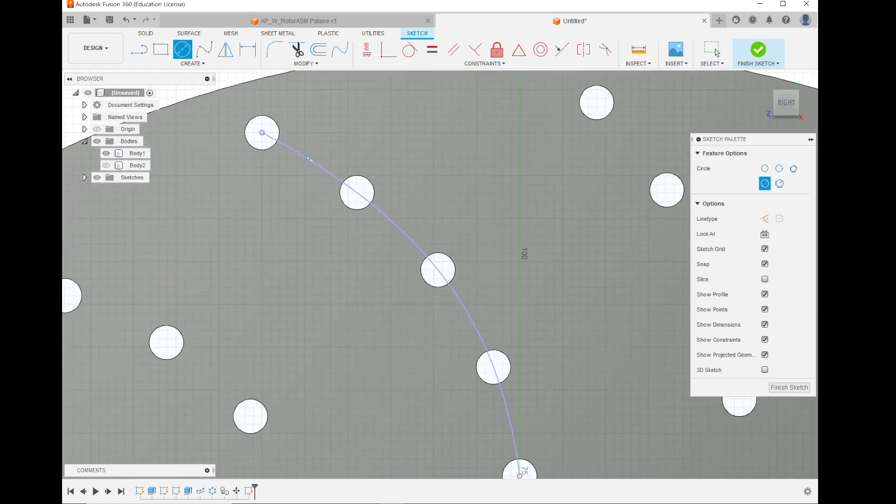
{"action": "left_click", "coordinate": [263, 133]}
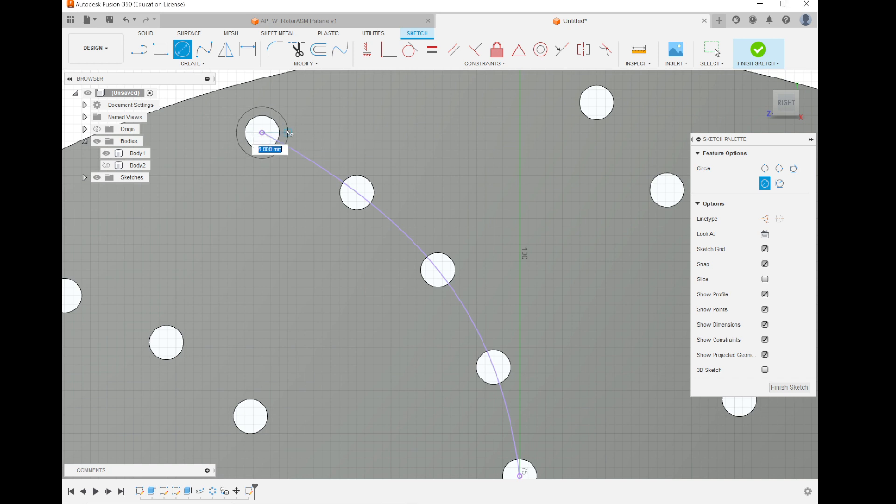
{"action": "key", "text": "Return"}
Step: Draw a 6 mm diameter circle centred on the projected spline's endpoint near the disc's inner bore
{"action": "scroll", "coordinate": [300, 149], "scroll_direction": "down", "scroll_amount": 3}
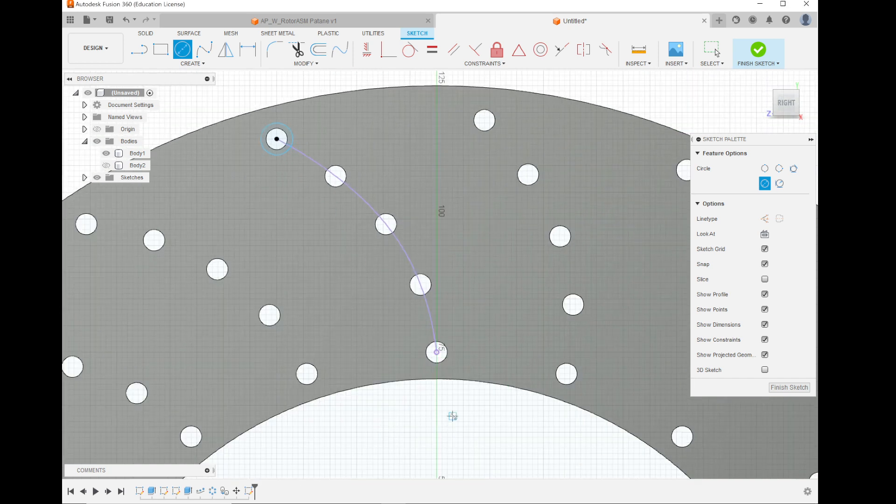
{"action": "scroll", "coordinate": [452, 416], "scroll_direction": "up", "scroll_amount": 2}
{"action": "left_click", "coordinate": [429, 320]}
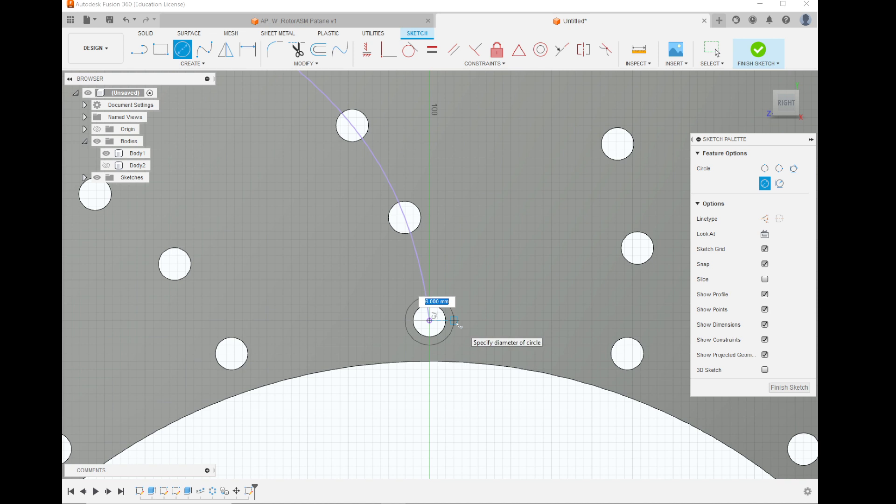
{"action": "left_click", "coordinate": [460, 324]}
{"action": "scroll", "coordinate": [348, 279], "scroll_direction": "down", "scroll_amount": 1}
{"action": "scroll", "coordinate": [348, 279], "scroll_direction": "down", "scroll_amount": 1}
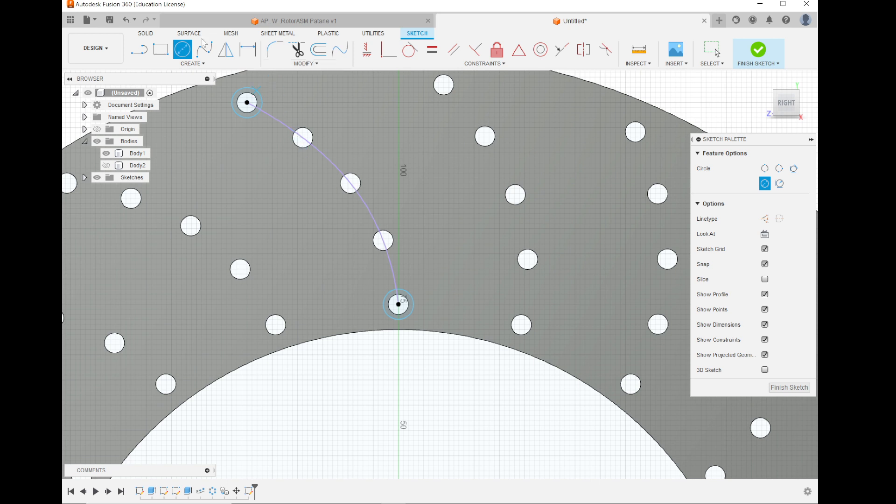
Step: Offset the projected spline 3 mm toward its convex side
{"action": "left_click", "coordinate": [320, 51]}
{"action": "left_click", "coordinate": [330, 156]}
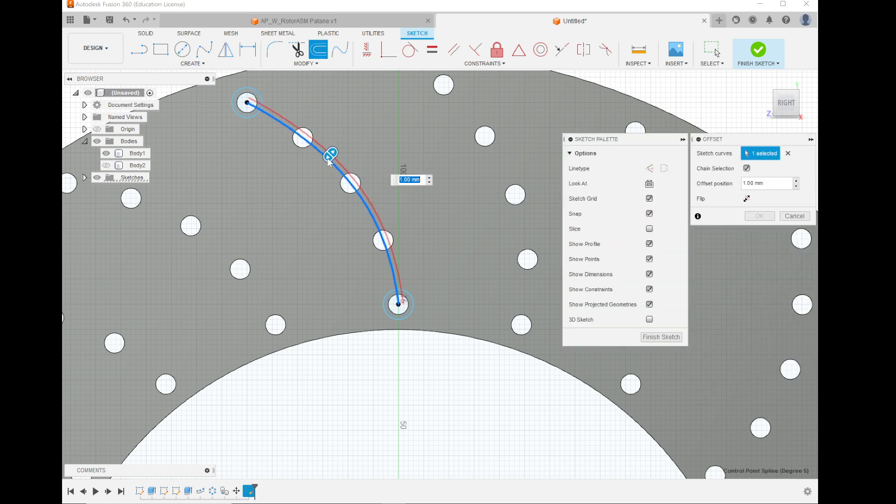
{"action": "left_click_drag", "start_coordinate": [332, 157], "coordinate": [338, 147]}
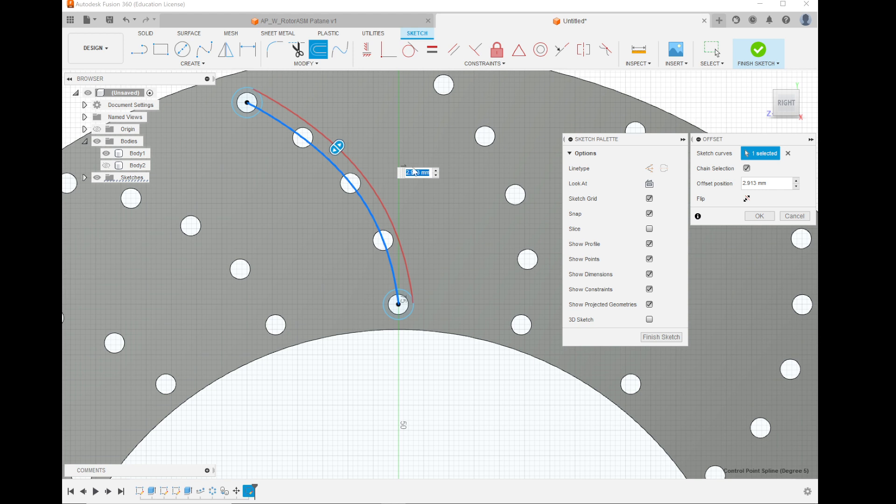
{"action": "type", "text": "3"}
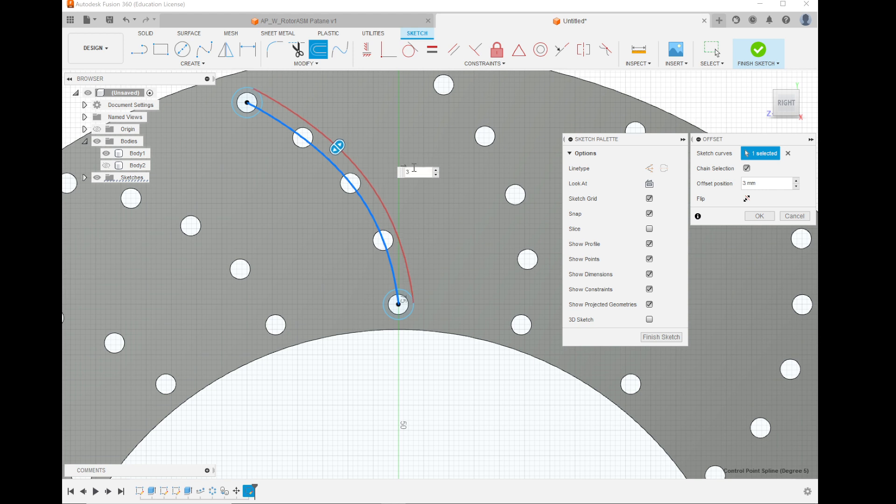
{"action": "key", "text": "Return"}
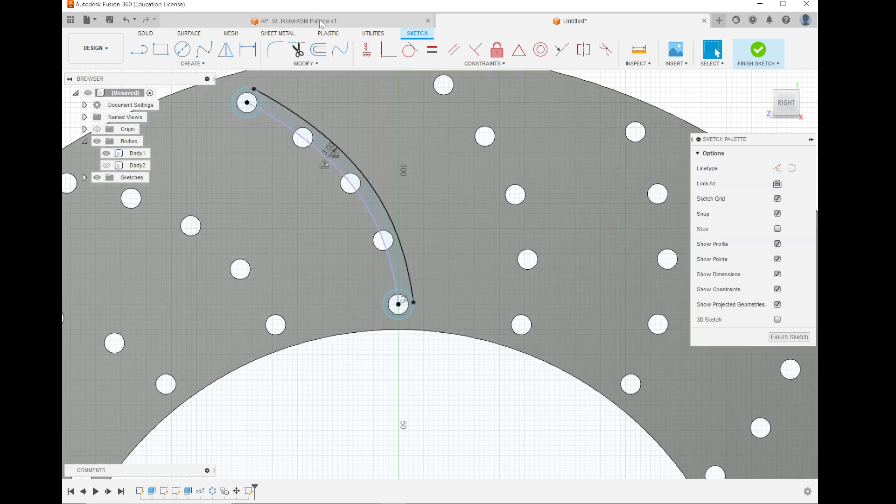
Step: Offset the projected spline to its concave side with an offset position of -3 mm
{"action": "left_click", "coordinate": [320, 50]}
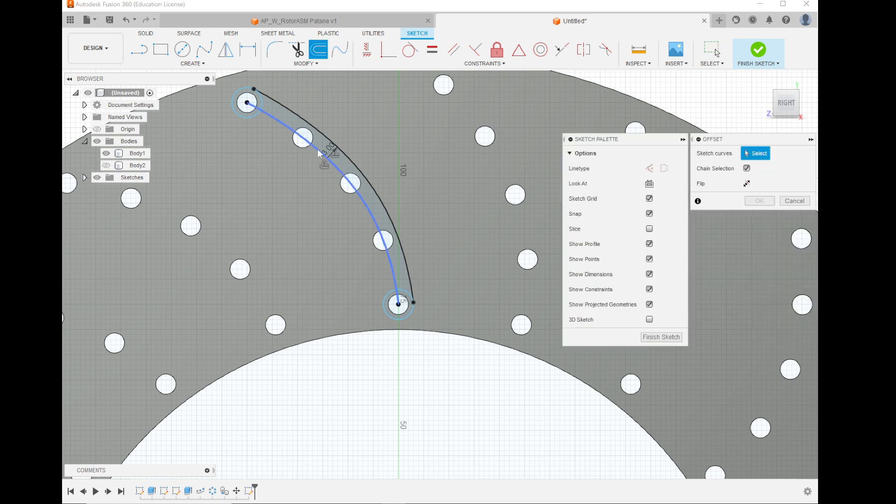
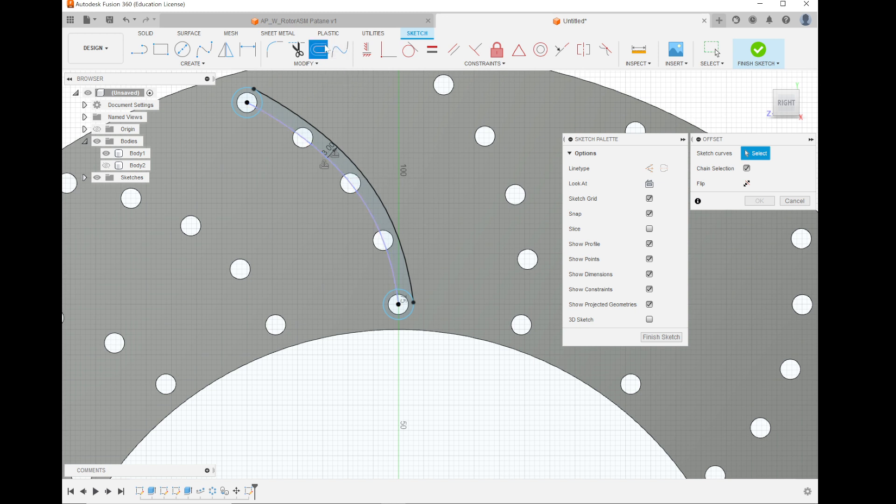
{"action": "left_click", "coordinate": [347, 176]}
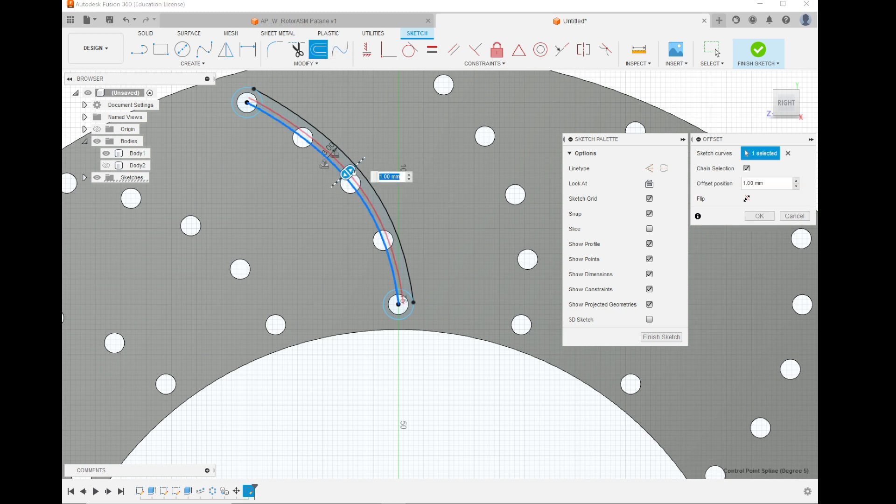
{"action": "left_click_drag", "start_coordinate": [352, 171], "coordinate": [330, 189]}
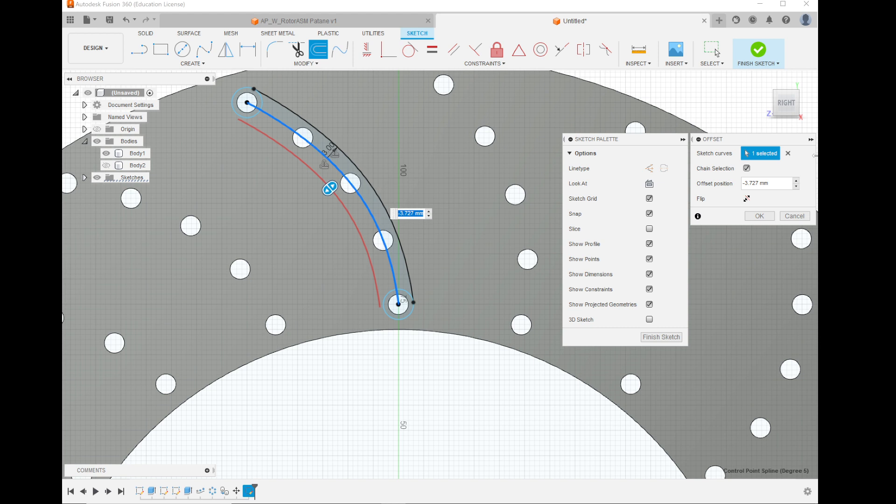
{"action": "left_click", "coordinate": [780, 184]}
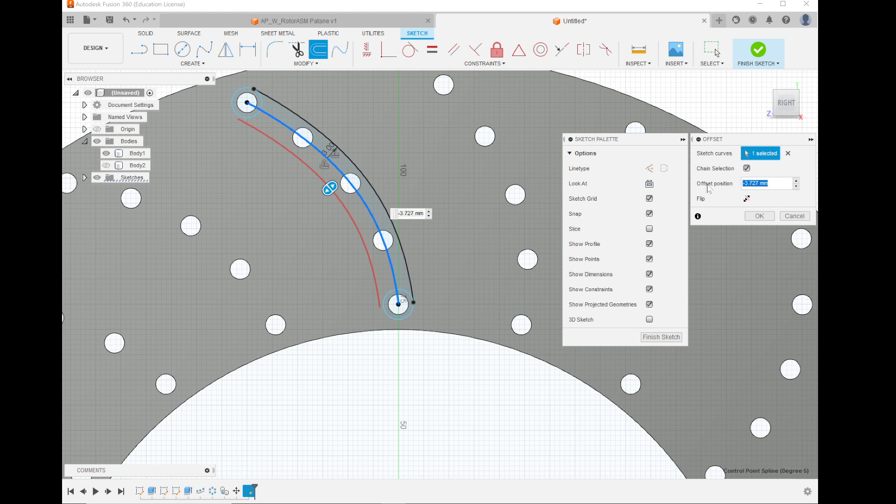
{"action": "type", "text": "-3"}
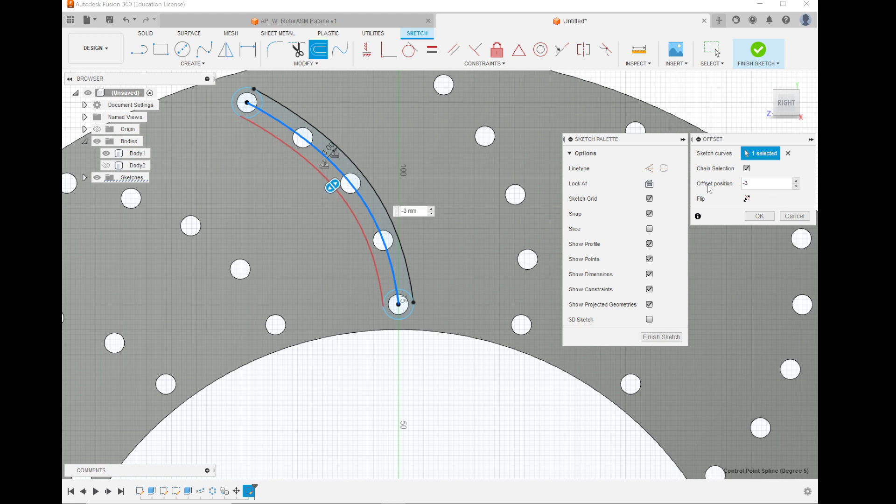
{"action": "left_click", "coordinate": [753, 216]}
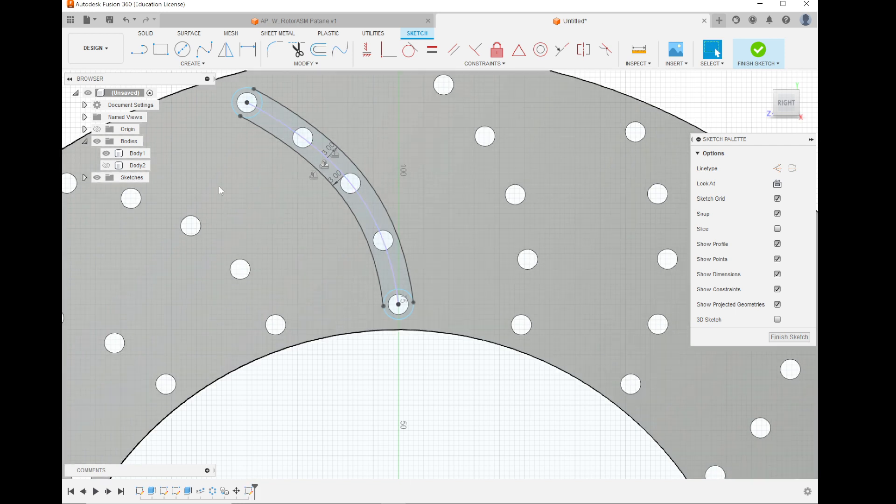
Step: Check where the offset curves meet the outer end circle, and finish the sketch
{"action": "scroll", "coordinate": [228, 110], "scroll_direction": "up", "scroll_amount": 3}
{"action": "scroll", "coordinate": [229, 112], "scroll_direction": "up", "scroll_amount": 4}
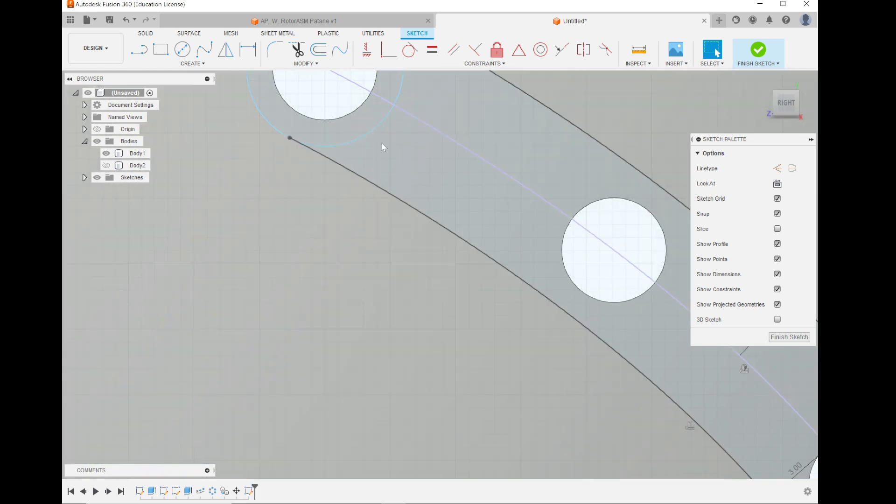
{"action": "left_click", "coordinate": [383, 148]}
{"action": "scroll", "coordinate": [231, 289], "scroll_direction": "down", "scroll_amount": 5}
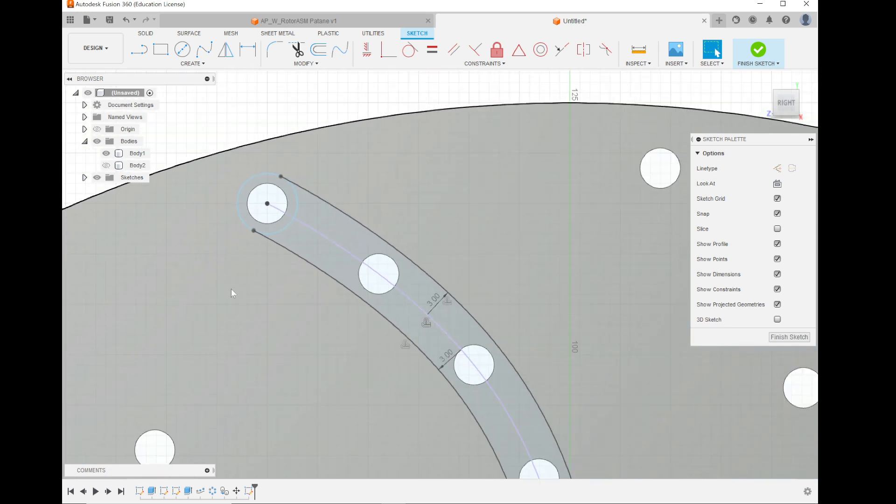
{"action": "scroll", "coordinate": [289, 118], "scroll_direction": "down", "scroll_amount": 4}
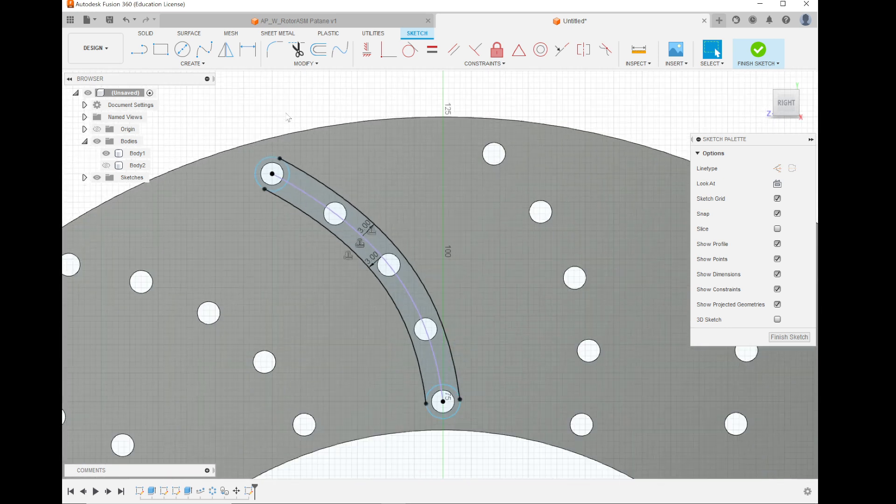
{"action": "left_click", "coordinate": [759, 51]}
Step: Start an extrusion using both curved bands of the vane and its two end circles as profiles
{"action": "scroll", "coordinate": [255, 408], "scroll_direction": "up", "scroll_amount": 2}
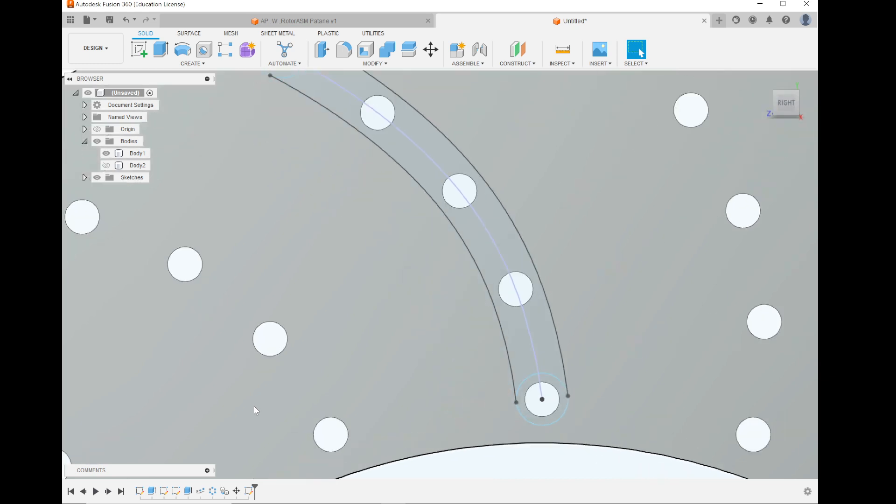
{"action": "scroll", "coordinate": [255, 409], "scroll_direction": "down", "scroll_amount": 3}
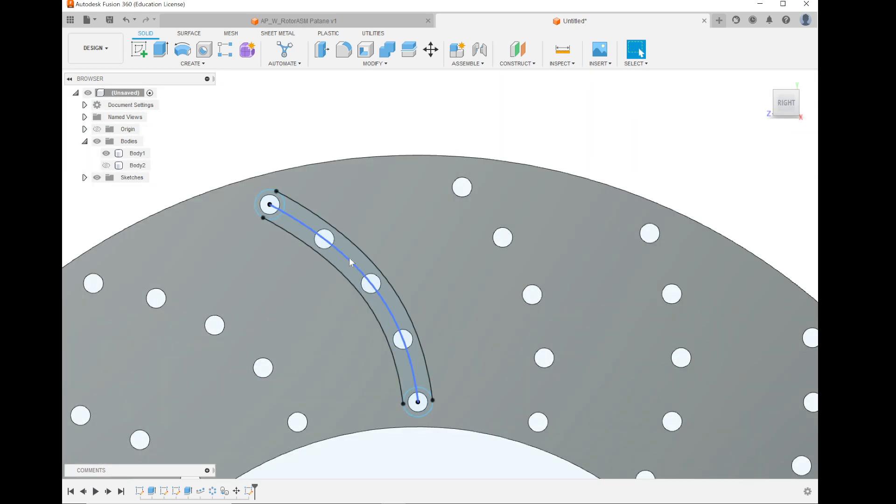
{"action": "left_click", "coordinate": [163, 52]}
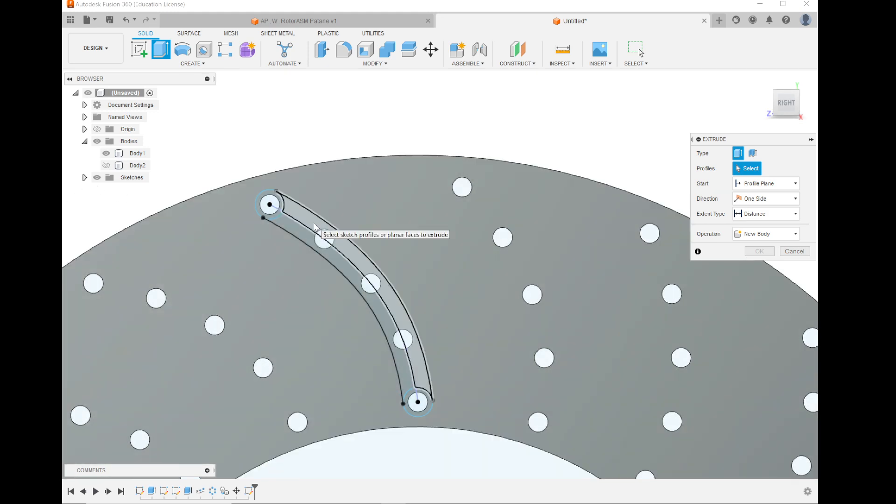
{"action": "left_click", "coordinate": [318, 226]}
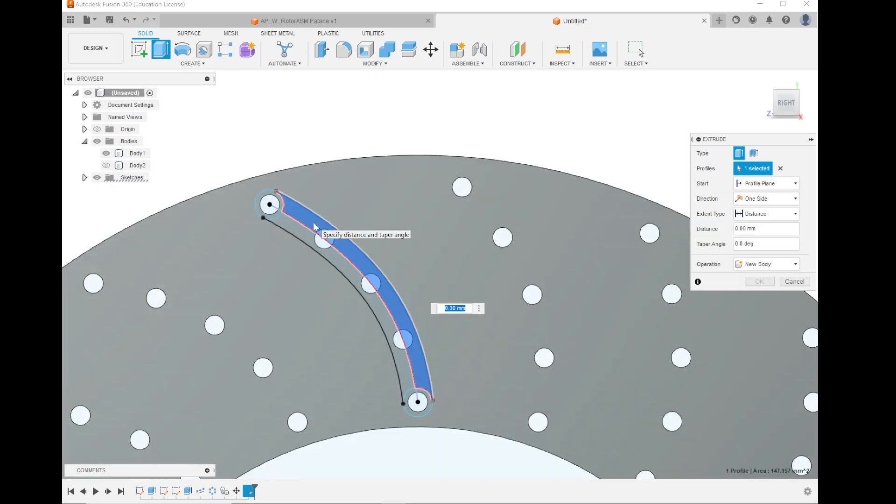
{"action": "scroll", "coordinate": [286, 226], "scroll_direction": "up", "scroll_amount": 5}
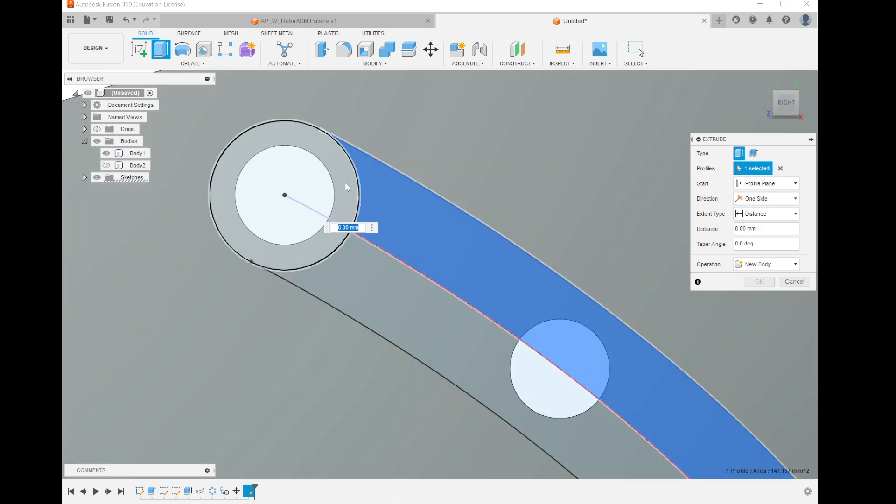
{"action": "left_click", "coordinate": [339, 183]}
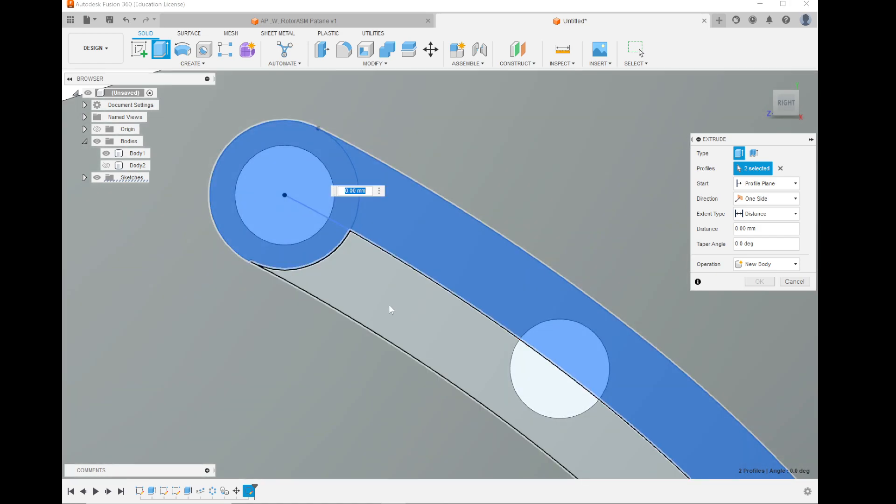
{"action": "left_click", "coordinate": [388, 304]}
{"action": "scroll", "coordinate": [252, 275], "scroll_direction": "down", "scroll_amount": 8}
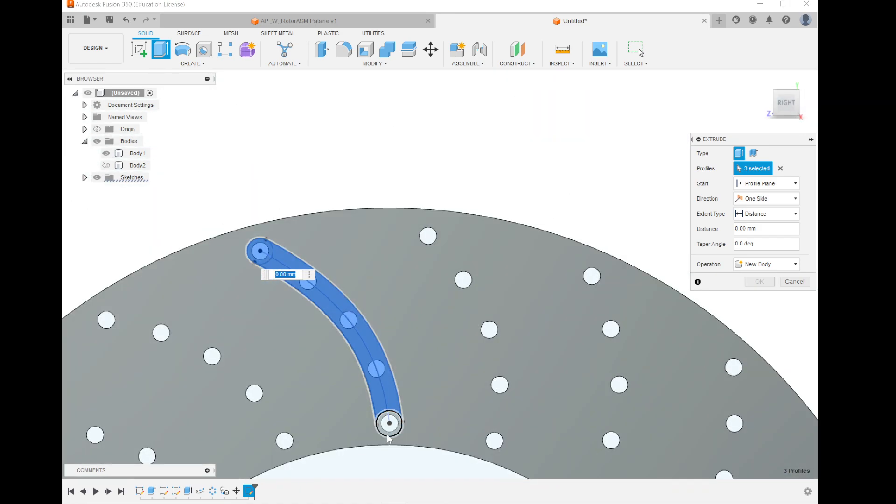
{"action": "scroll", "coordinate": [389, 427], "scroll_direction": "up", "scroll_amount": 6}
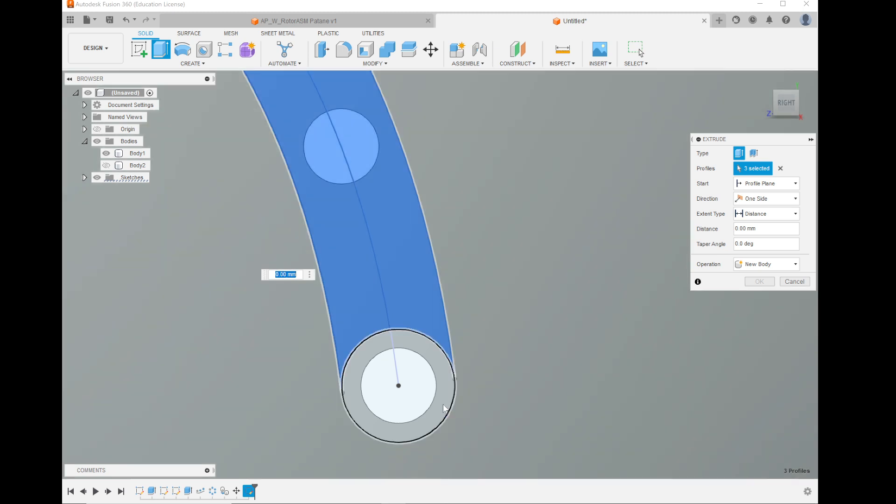
{"action": "left_click", "coordinate": [444, 406]}
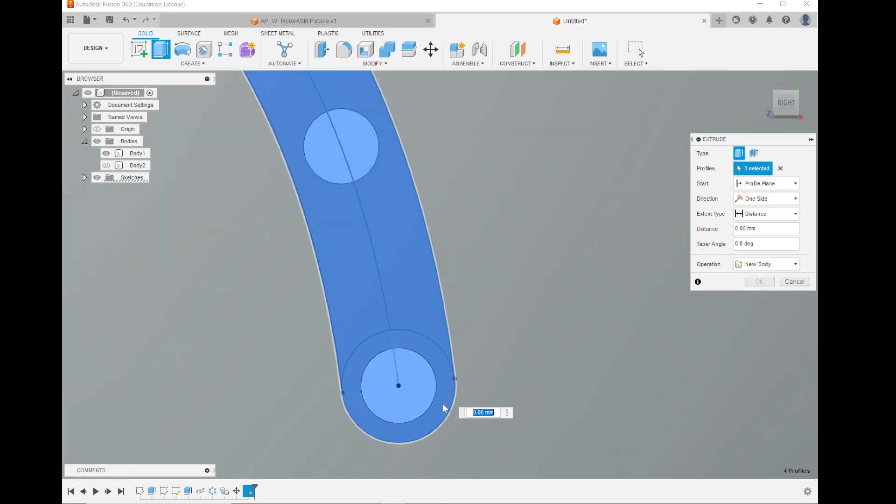
{"action": "scroll", "coordinate": [327, 407], "scroll_direction": "down", "scroll_amount": 7}
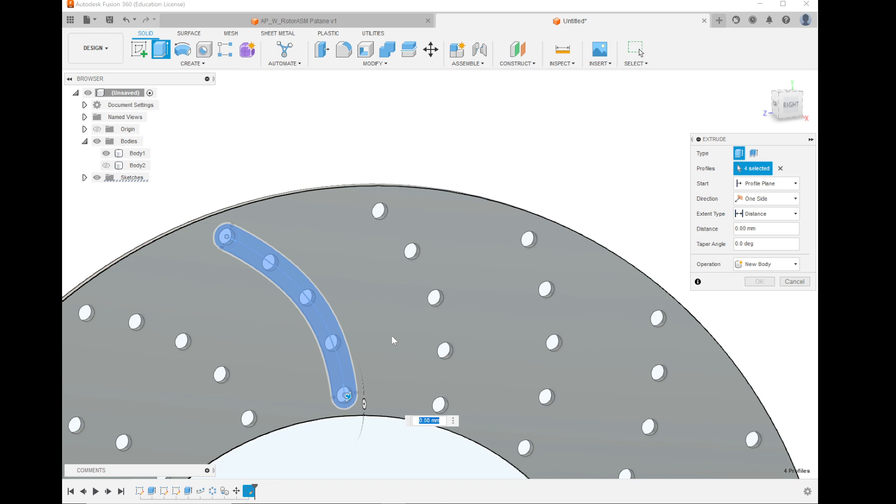
Step: Extrude the selected vane profiles 3 mm to one side as a new body
{"action": "type", "text": "3"}
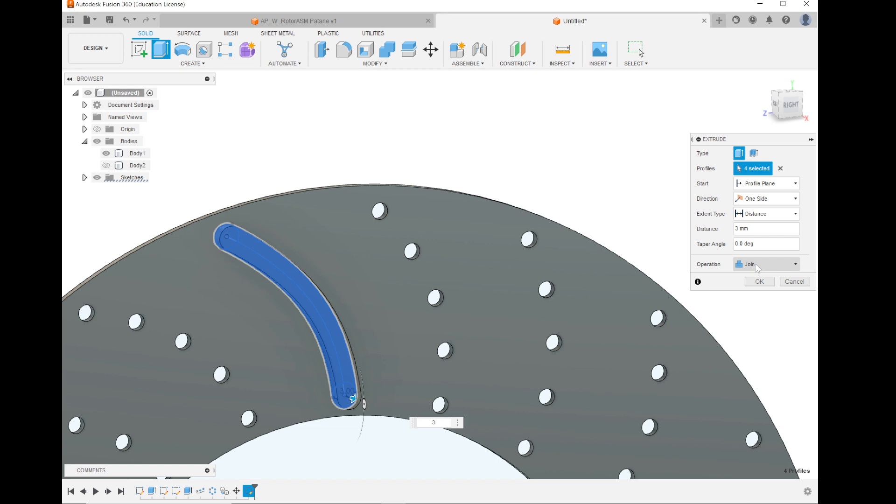
{"action": "left_click", "coordinate": [760, 265]}
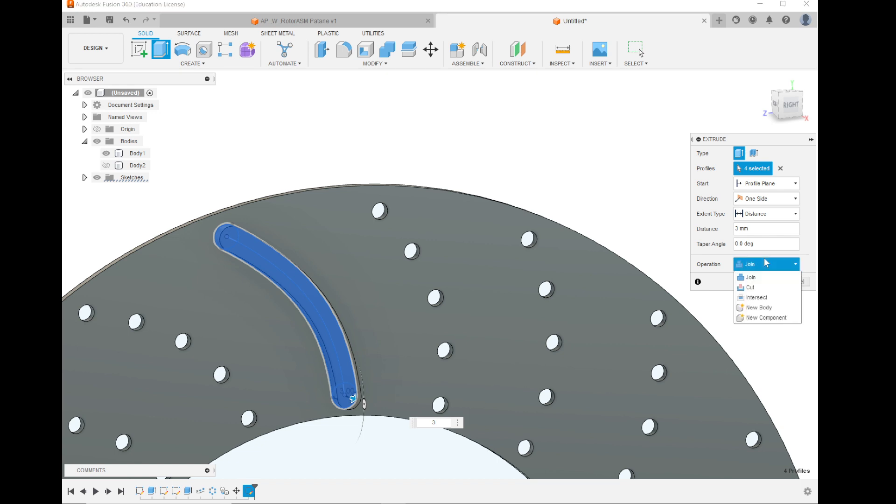
{"action": "left_click", "coordinate": [769, 308]}
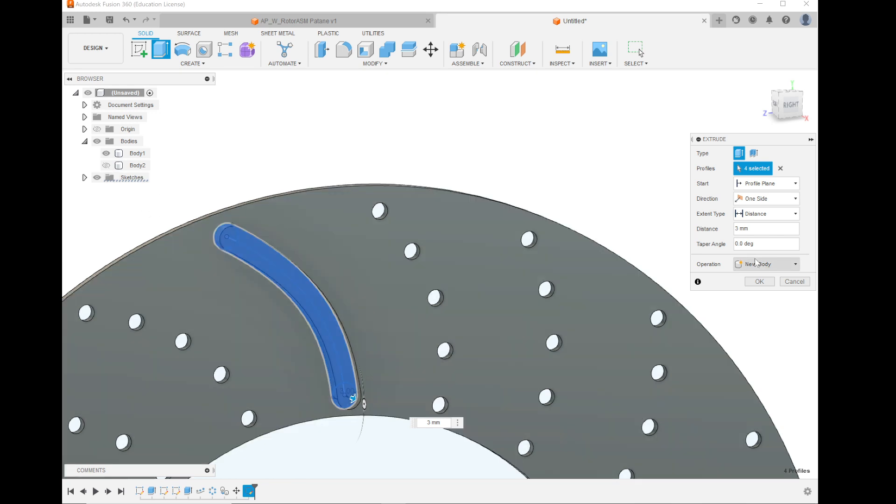
{"action": "left_click", "coordinate": [760, 282]}
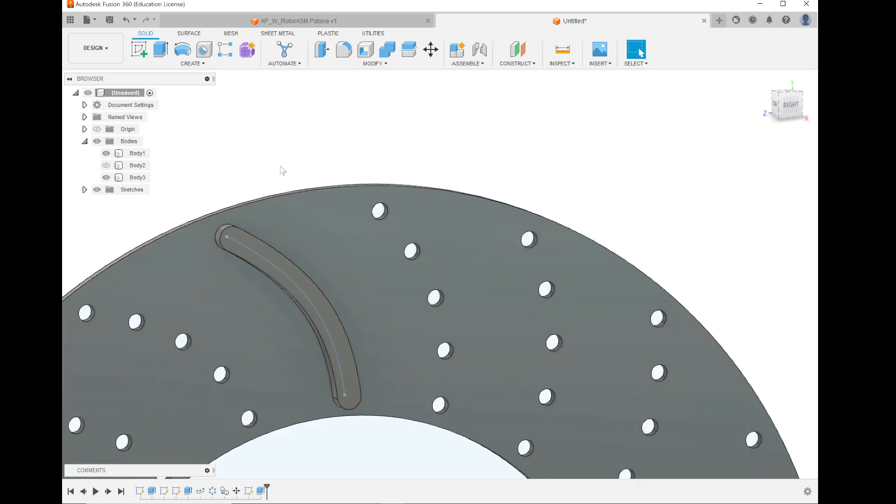
Step: Set up a rotational move of the vane body, using the disc's outer circular edge as the axis
{"action": "mouse_move", "coordinate": [281, 168]}
{"action": "middle_mouse_down", "text": "shift"}
{"action": "mouse_move", "coordinate": [372, 164]}
{"action": "mouse_move", "coordinate": [292, 171]}
{"action": "middle_mouse_up", "text": "shift"}
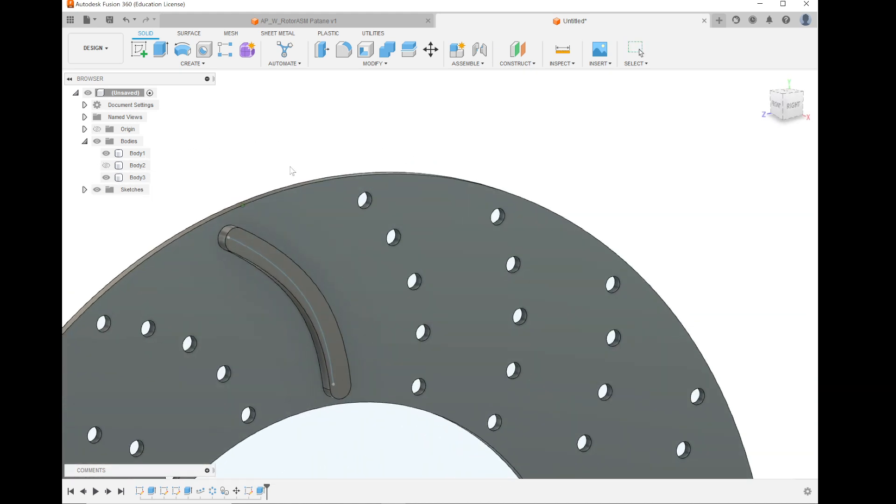
{"action": "scroll", "coordinate": [307, 162], "scroll_direction": "down", "scroll_amount": 5}
{"action": "scroll", "coordinate": [309, 342], "scroll_direction": "up", "scroll_amount": 3}
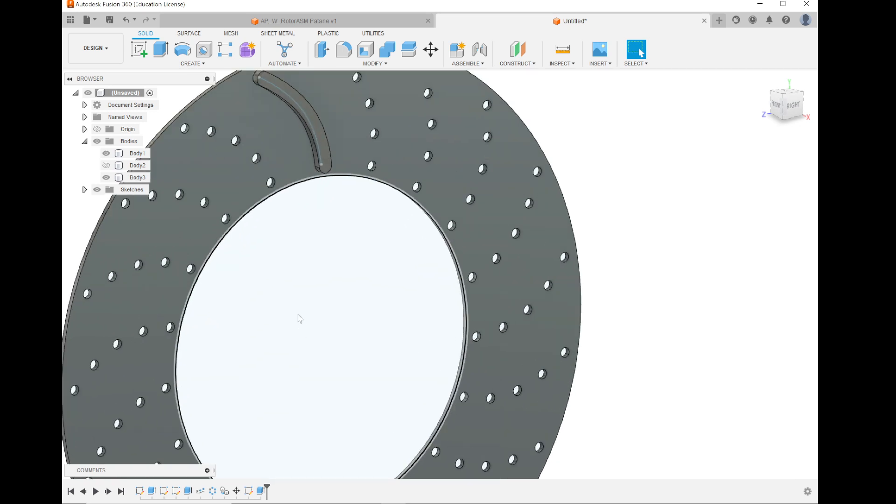
{"action": "scroll", "coordinate": [298, 316], "scroll_direction": "down", "scroll_amount": 2}
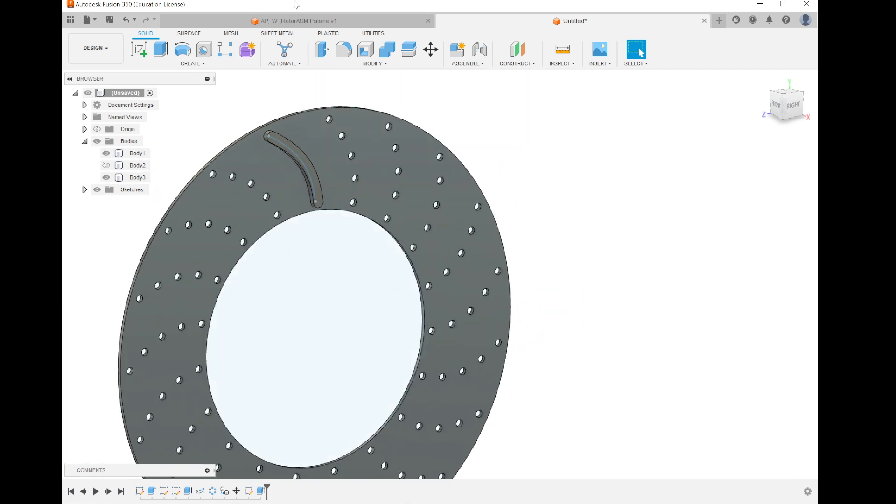
{"action": "left_click", "coordinate": [382, 63]}
{"action": "left_click", "coordinate": [337, 194]}
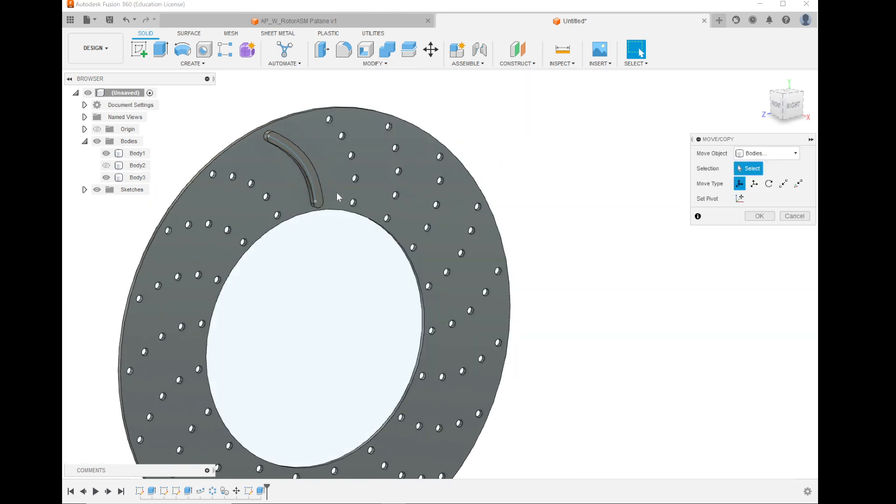
{"action": "scroll", "coordinate": [243, 121], "scroll_direction": "up", "scroll_amount": 3}
{"action": "left_click", "coordinate": [139, 154]}
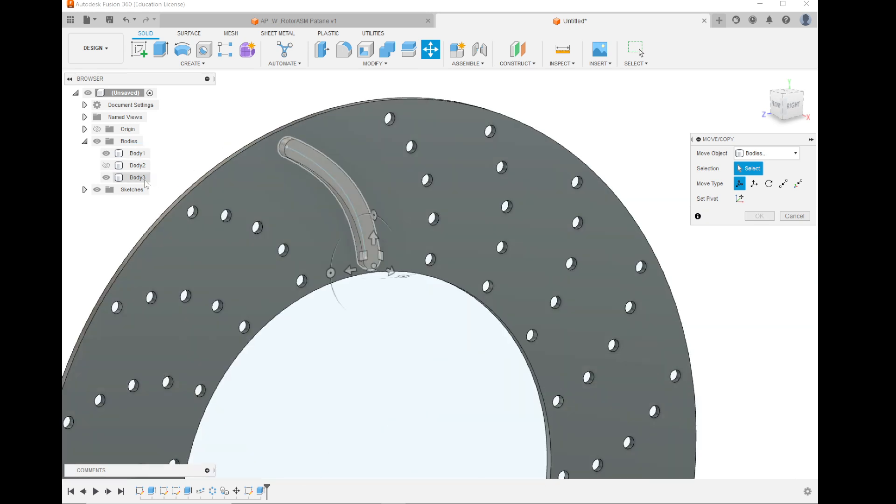
{"action": "left_click", "coordinate": [138, 178]}
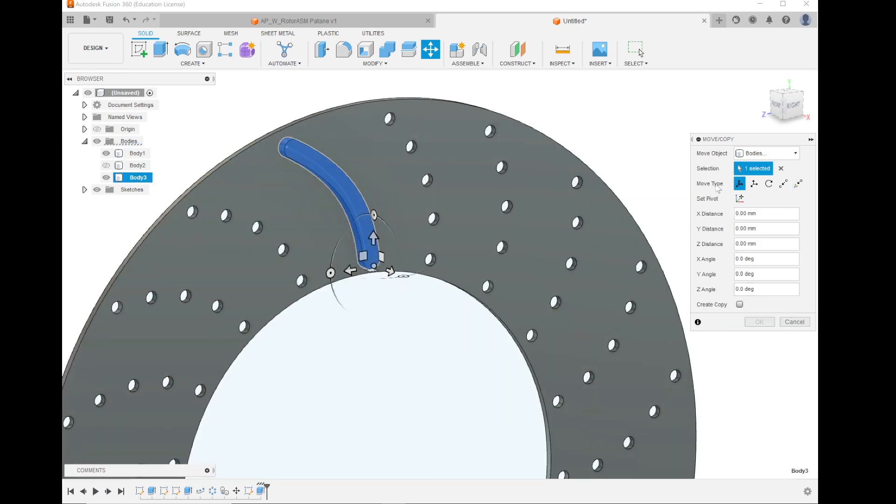
{"action": "left_click", "coordinate": [769, 183]}
{"action": "scroll", "coordinate": [508, 107], "scroll_direction": "down", "scroll_amount": 3}
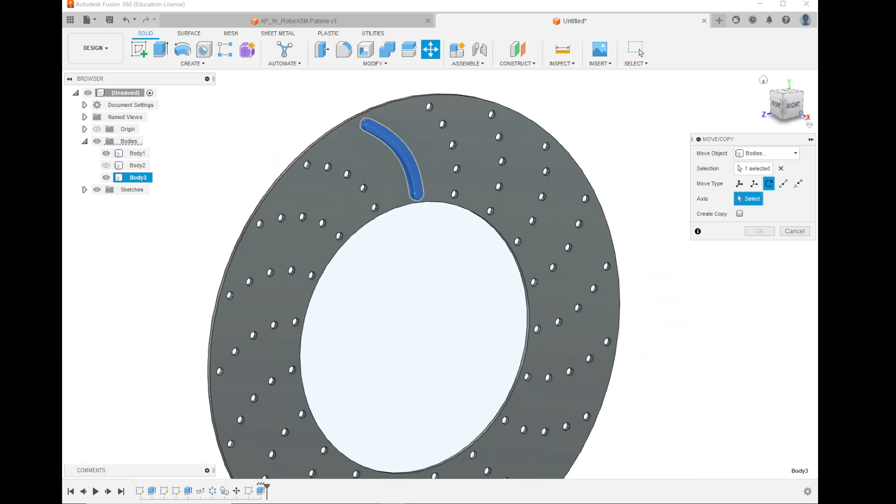
{"action": "scroll", "coordinate": [327, 158], "scroll_direction": "up", "scroll_amount": 5}
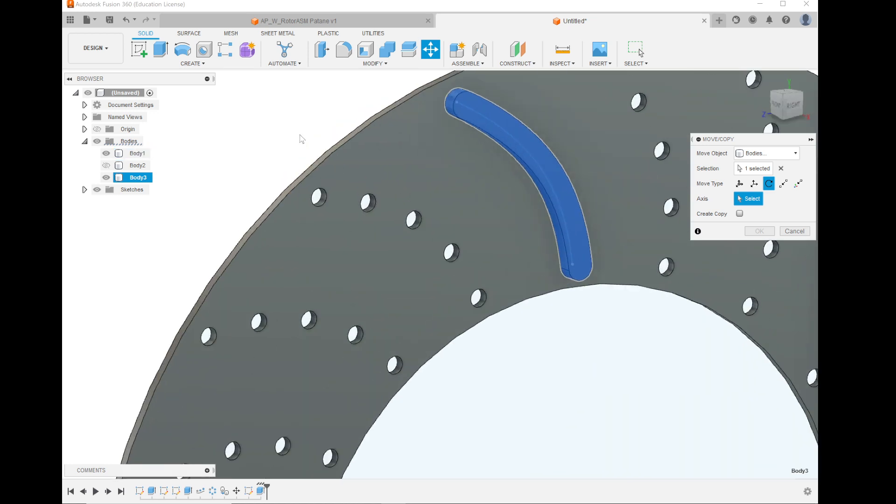
{"action": "left_click", "coordinate": [331, 164]}
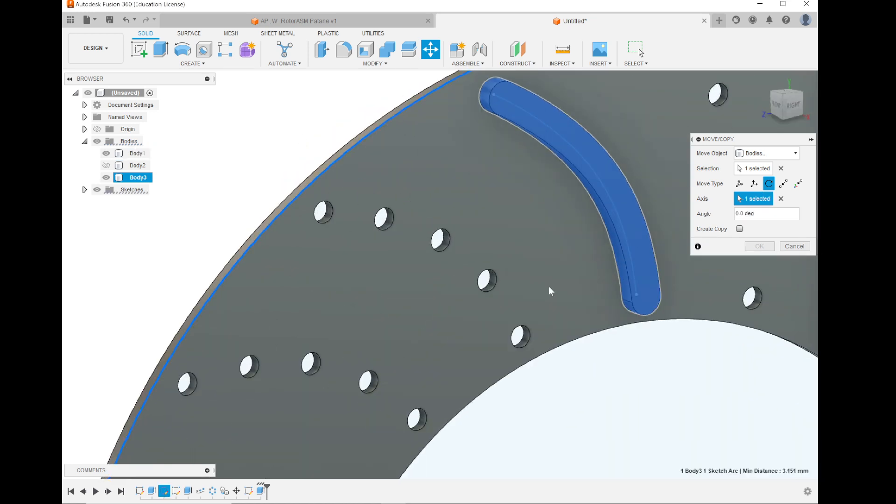
Step: Try rotating the vane by -10 degrees around the disc's centre
{"action": "scroll", "coordinate": [546, 285], "scroll_direction": "down", "scroll_amount": 5}
{"action": "scroll", "coordinate": [542, 283], "scroll_direction": "down", "scroll_amount": 3}
{"action": "scroll", "coordinate": [567, 399], "scroll_direction": "up", "scroll_amount": 4}
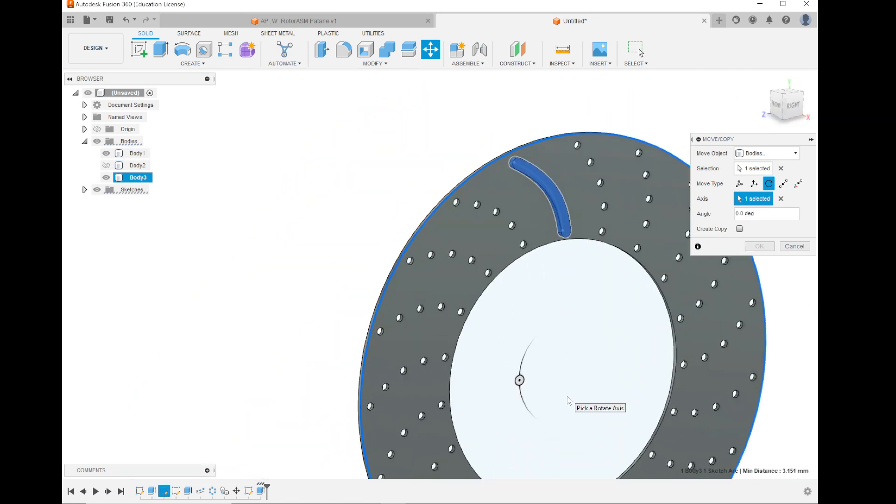
{"action": "mouse_move", "coordinate": [518, 380]}
{"action": "left_mouse_down"}
{"action": "mouse_move", "coordinate": [527, 408]}
{"action": "mouse_move", "coordinate": [522, 362]}
{"action": "mouse_move", "coordinate": [521, 388]}
{"action": "mouse_move", "coordinate": [520, 371]}
{"action": "left_mouse_up"}
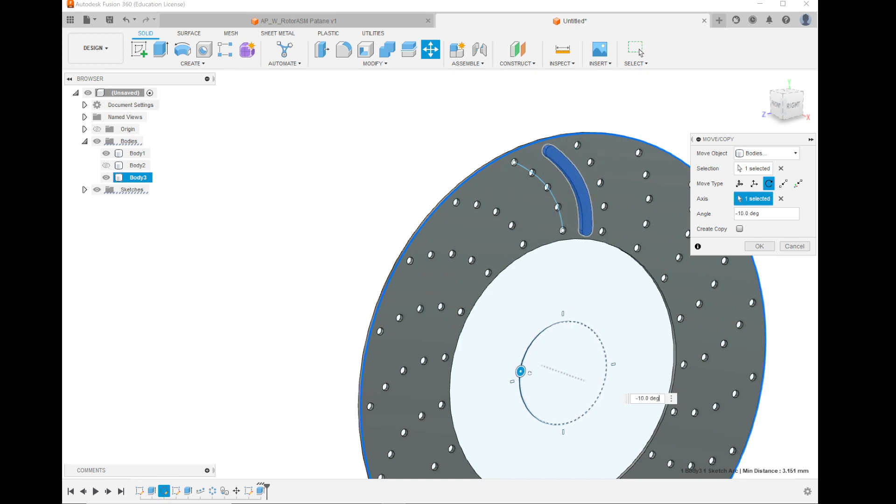
{"action": "mouse_move", "coordinate": [521, 371]}
{"action": "left_mouse_down"}
{"action": "mouse_move", "coordinate": [520, 380]}
{"action": "mouse_move", "coordinate": [520, 371]}
{"action": "left_mouse_up"}
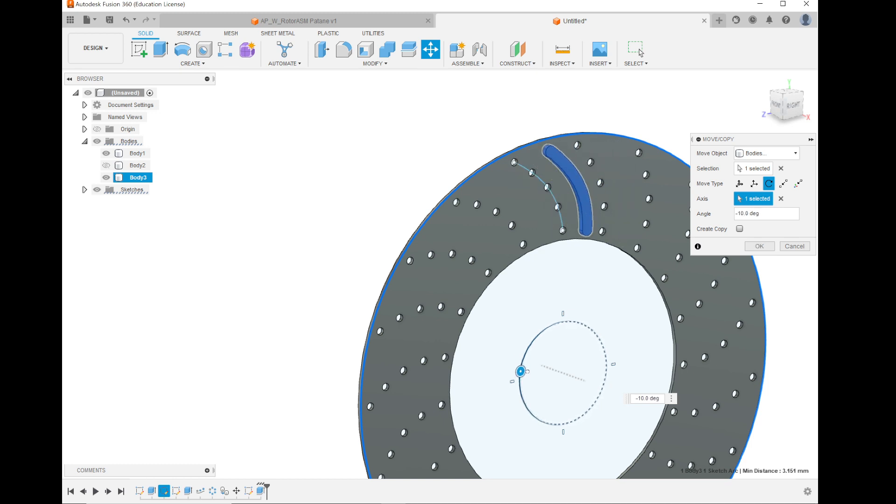
{"action": "left_click_drag", "start_coordinate": [521, 371], "coordinate": [521, 371]}
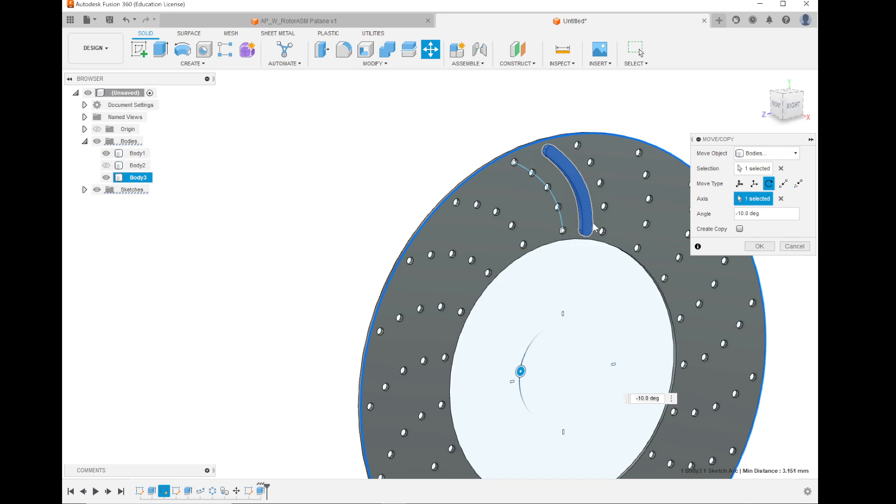
Step: Rotate the vane around the disc's centre by an angle of (360/19)/2 degrees, placing it between two hole rows
{"action": "left_click_drag", "start_coordinate": [763, 214], "coordinate": [699, 222]}
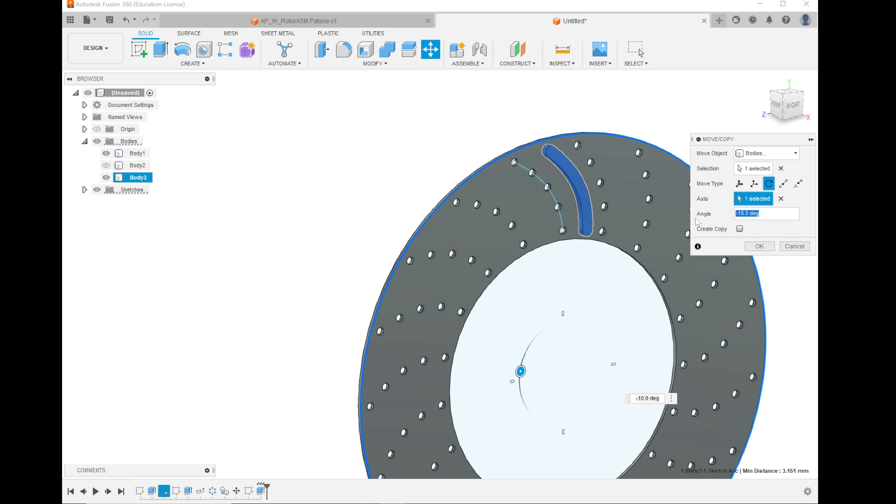
{"action": "type", "text": "360/19"}
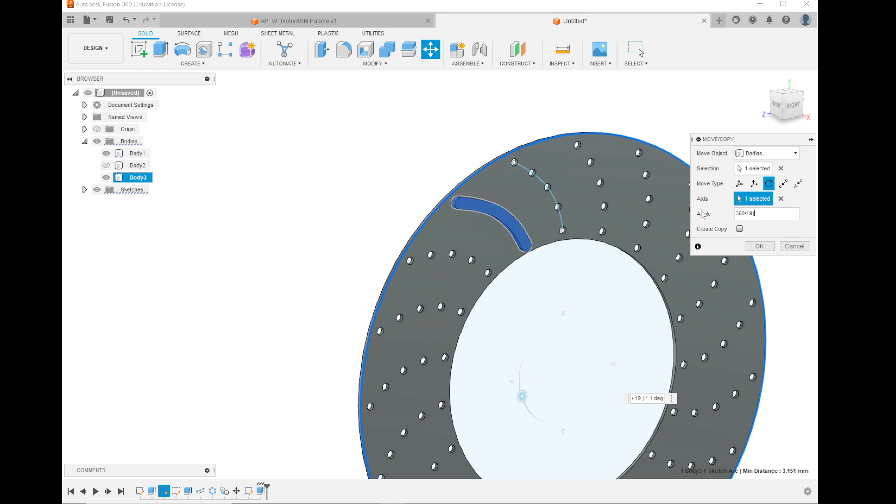
{"action": "type", "text": ")"}
{"action": "left_click", "coordinate": [736, 213]}
{"action": "type", "text": "(360"}
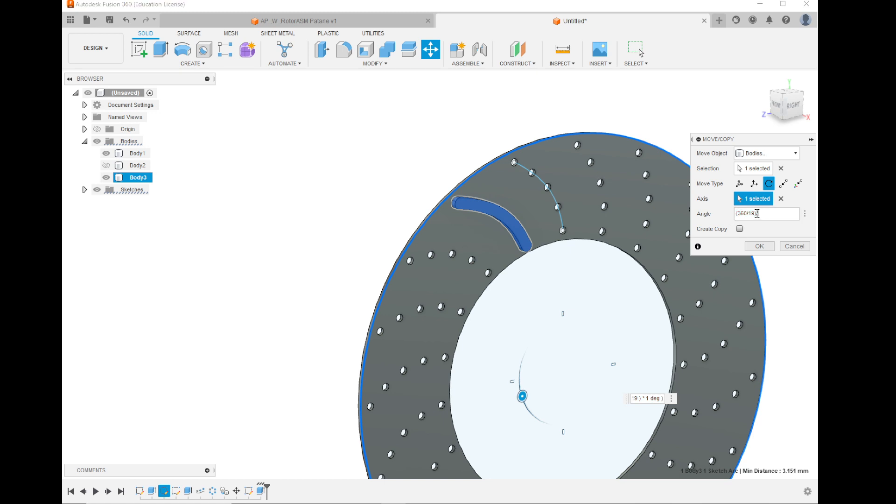
{"action": "type", "text": "/2"}
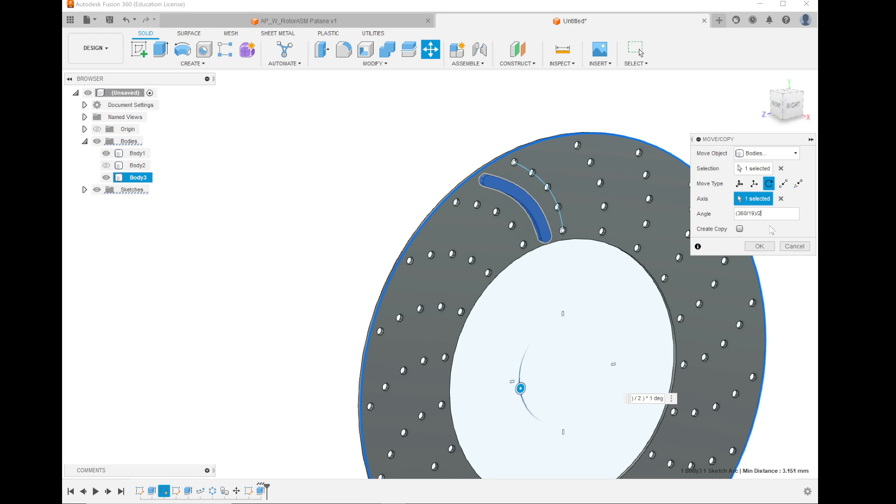
{"action": "left_click", "coordinate": [759, 248]}
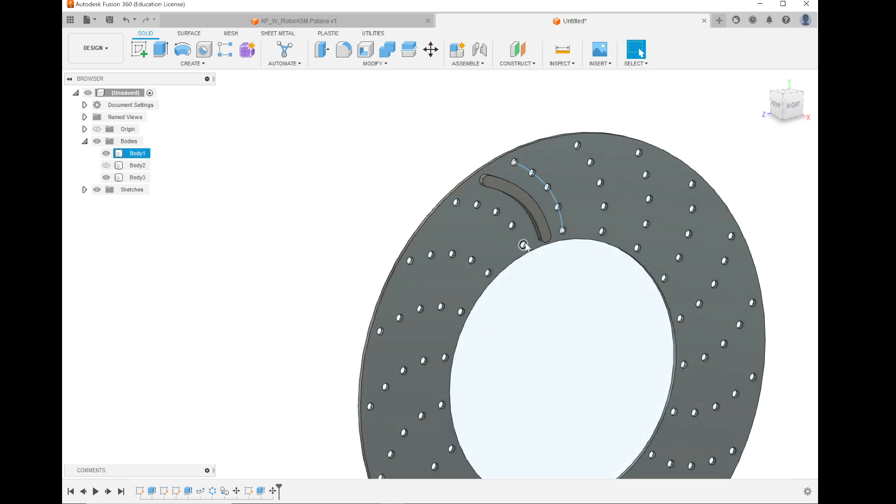
Step: Show the second disc and inspect from the side how the vane sits in the gap between the discs
{"action": "middle_click_drag", "start_coordinate": [544, 233], "coordinate": [518, 238], "text": "shift"}
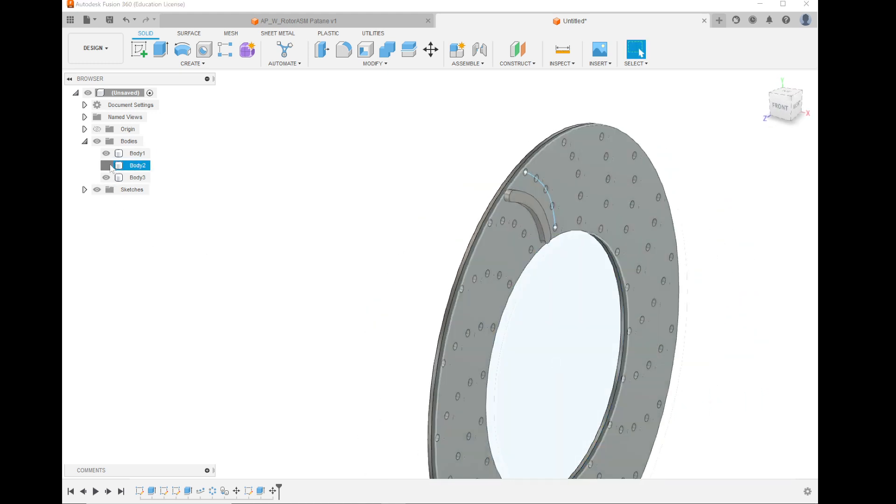
{"action": "mouse_move", "coordinate": [702, 254]}
{"action": "middle_mouse_down", "text": "shift"}
{"action": "mouse_move", "coordinate": [703, 244]}
{"action": "mouse_move", "coordinate": [711, 250]}
{"action": "middle_mouse_up", "text": "shift"}
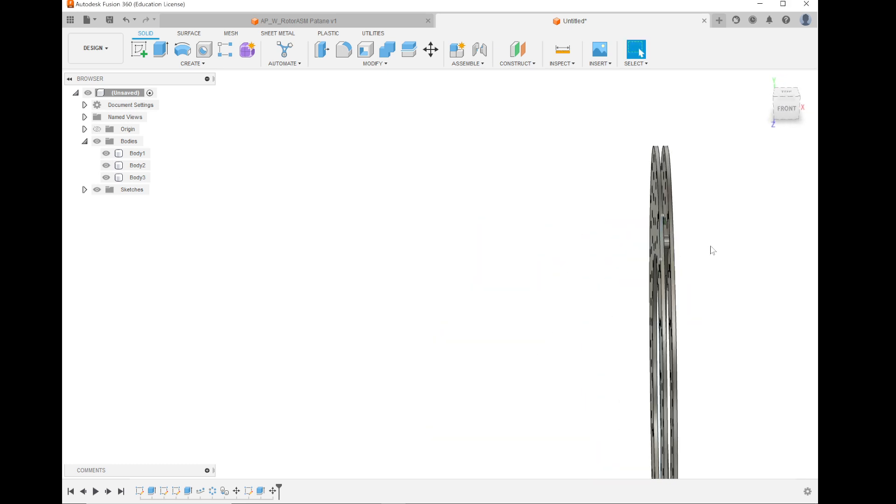
{"action": "scroll", "coordinate": [687, 254], "scroll_direction": "up", "scroll_amount": 9}
{"action": "middle_click_drag", "start_coordinate": [632, 189], "coordinate": [589, 187], "text": "shift"}
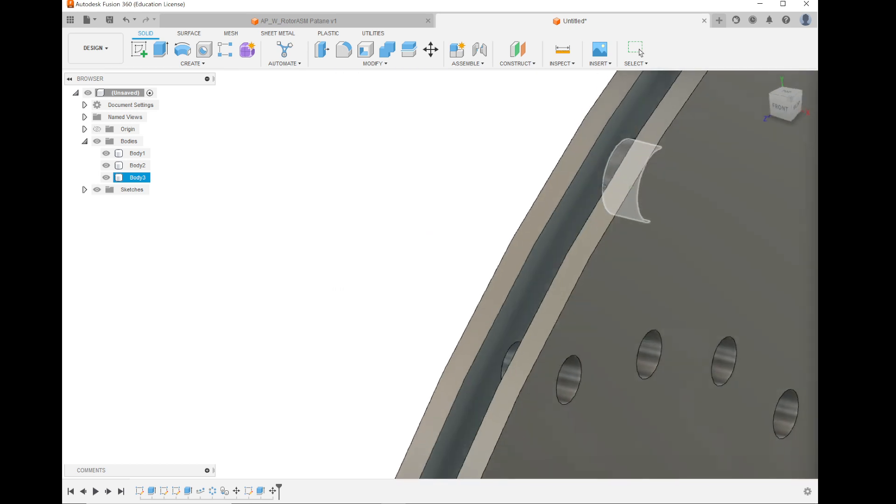
Step: Hide the second disc so the vane on the first disc's inner face is exposed
{"action": "scroll", "coordinate": [345, 216], "scroll_direction": "down", "scroll_amount": 4}
{"action": "left_click", "coordinate": [106, 165]}
{"action": "scroll", "coordinate": [433, 233], "scroll_direction": "down", "scroll_amount": 3}
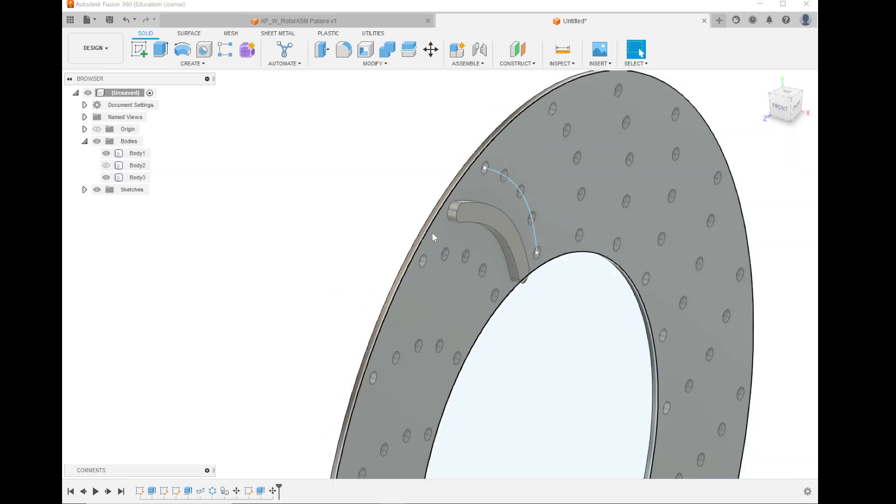
{"action": "middle_click_drag", "start_coordinate": [434, 233], "coordinate": [641, 299], "text": "shift"}
{"action": "scroll", "coordinate": [641, 299], "scroll_direction": "down", "scroll_amount": 3}
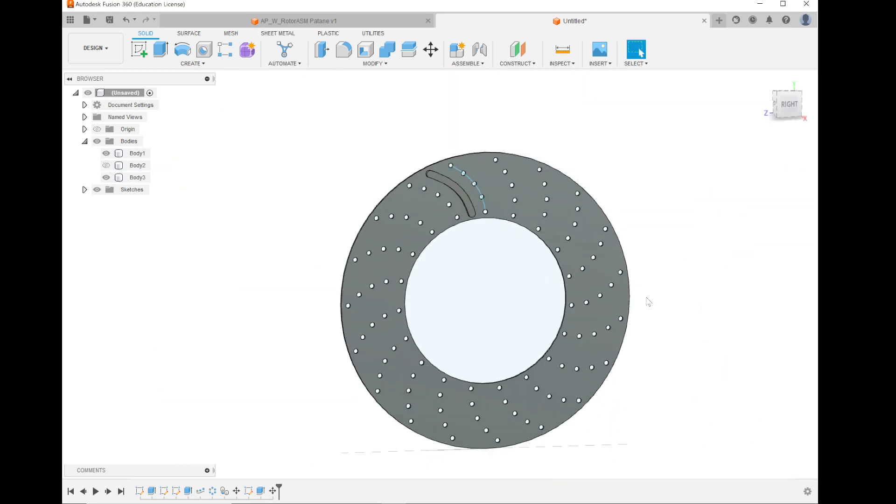
{"action": "middle_click_drag", "start_coordinate": [287, 187], "coordinate": [314, 211], "text": "shift"}
Step: Create a full circular pattern of the vane body around the disc's outer circular edge with a quantity of 19
{"action": "left_click", "coordinate": [215, 65]}
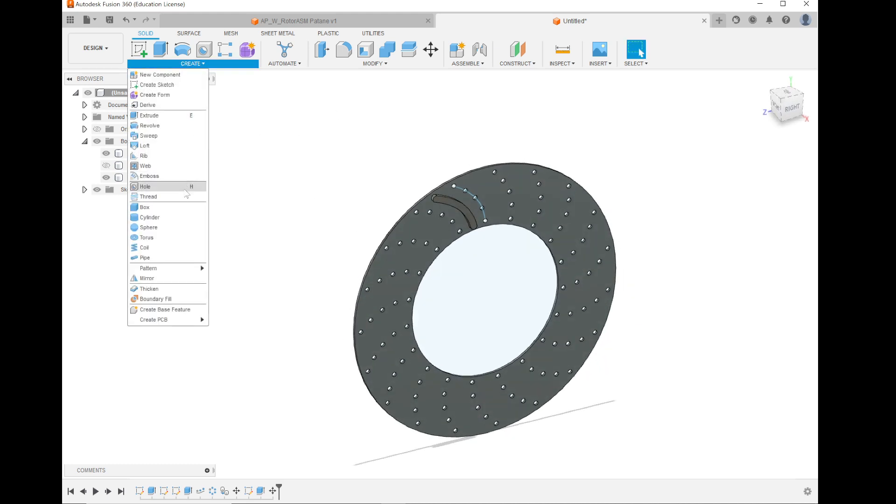
{"action": "mouse_move", "coordinate": [199, 268]}
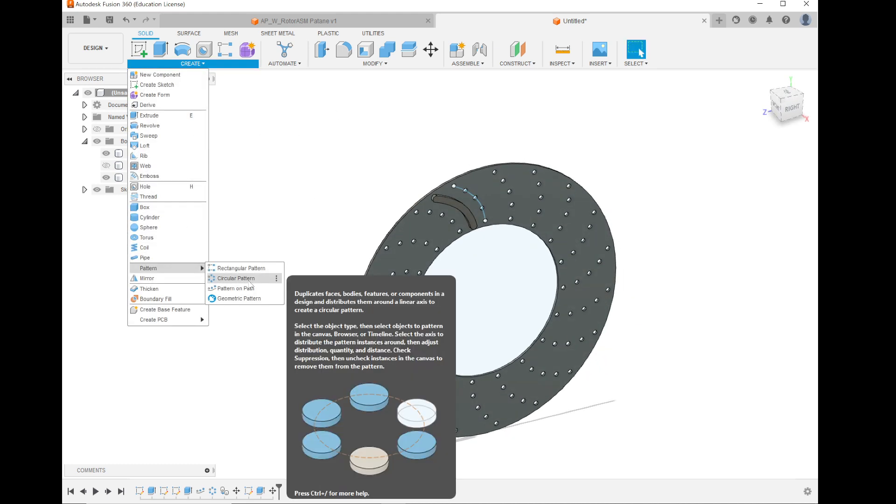
{"action": "left_click", "coordinate": [242, 278]}
{"action": "scroll", "coordinate": [512, 264], "scroll_direction": "up", "scroll_amount": 3}
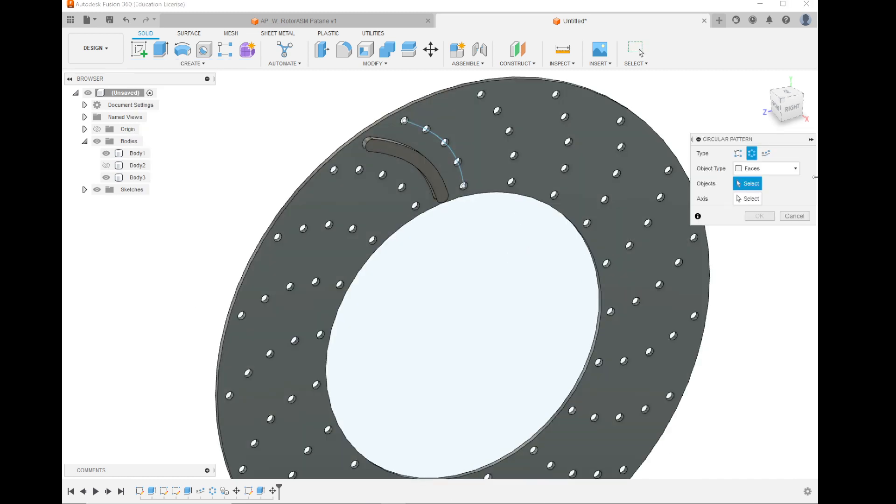
{"action": "left_click", "coordinate": [782, 170]}
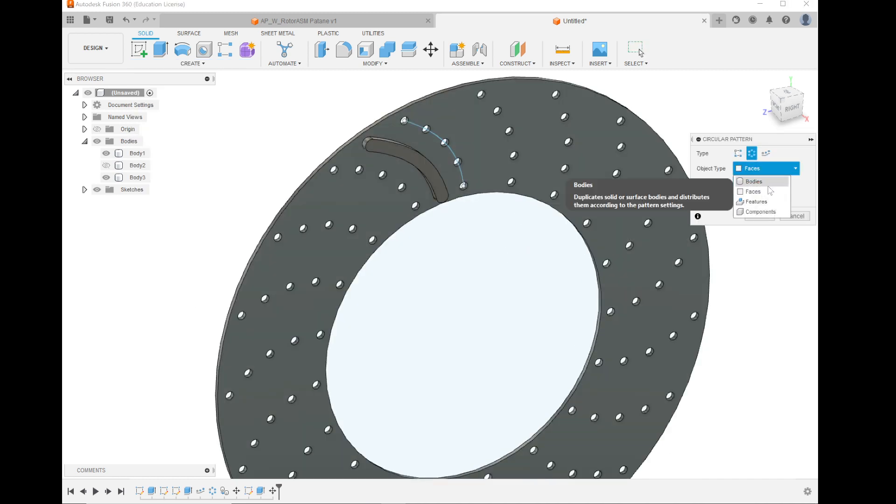
{"action": "left_click", "coordinate": [753, 180]}
{"action": "left_click", "coordinate": [404, 155]}
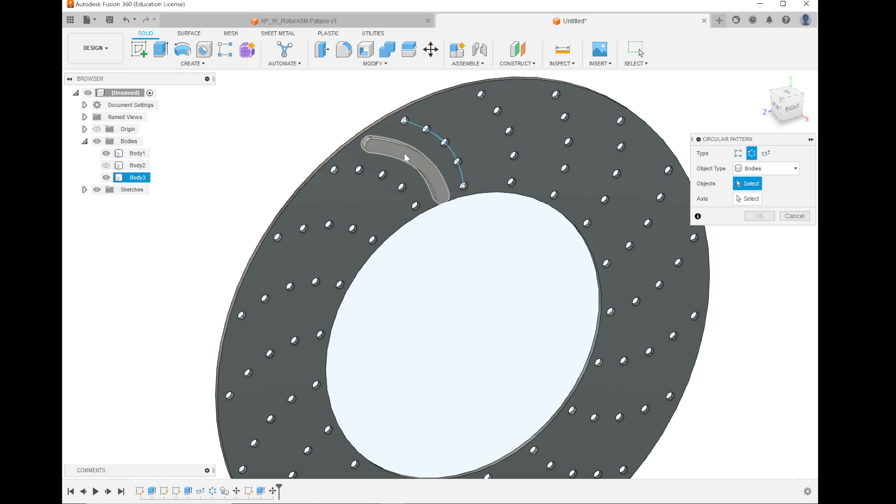
{"action": "left_click", "coordinate": [404, 154]}
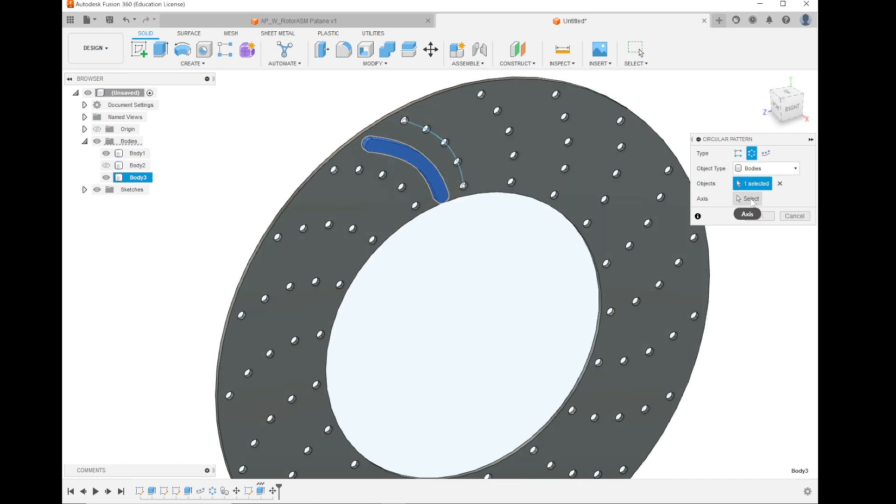
{"action": "left_click", "coordinate": [746, 198]}
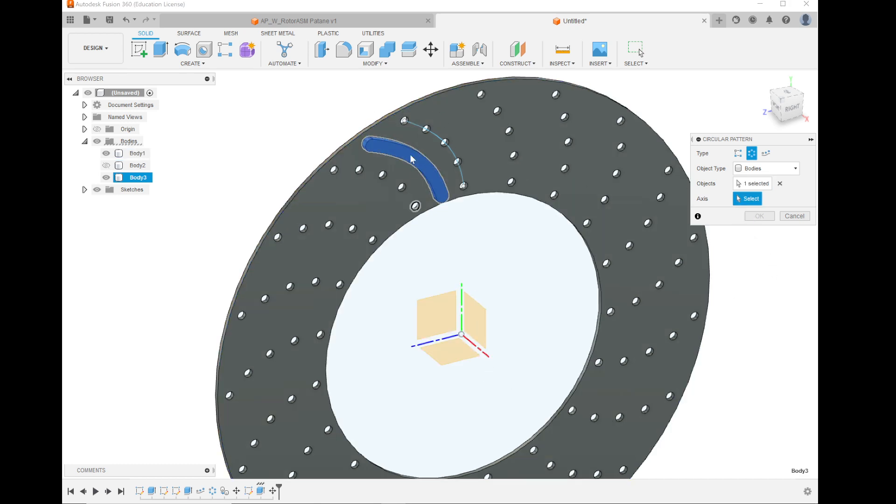
{"action": "left_click", "coordinate": [421, 107]}
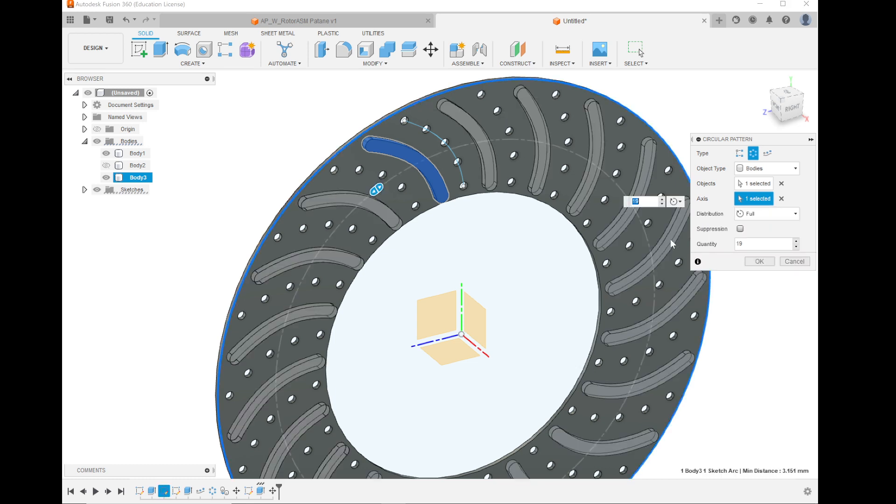
{"action": "left_click", "coordinate": [760, 262]}
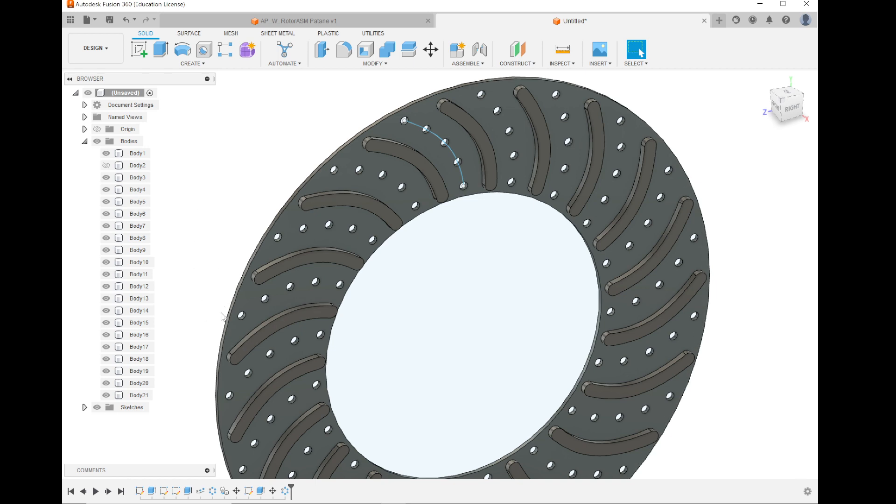
{"action": "scroll", "coordinate": [327, 271], "scroll_direction": "down", "scroll_amount": 4}
{"action": "scroll", "coordinate": [550, 240], "scroll_direction": "up", "scroll_amount": 1}
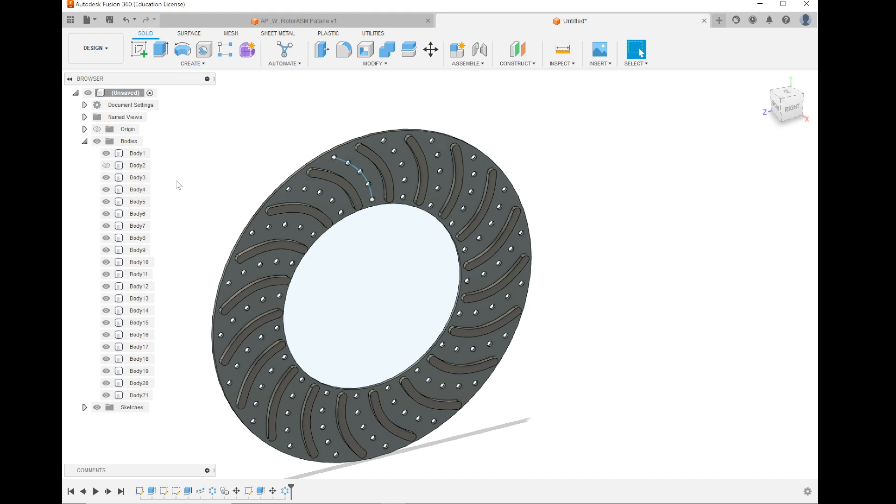
{"action": "left_click", "coordinate": [260, 227]}
{"action": "middle_click_drag", "start_coordinate": [260, 228], "coordinate": [281, 231], "text": "shift"}
{"action": "key", "text": "Escape"}
{"action": "mouse_move", "coordinate": [379, 495]}
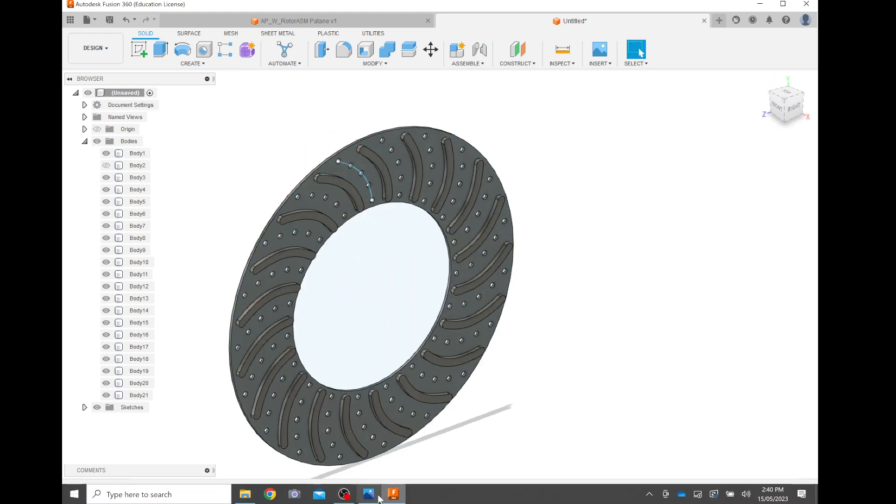
{"action": "left_click", "coordinate": [344, 495]}
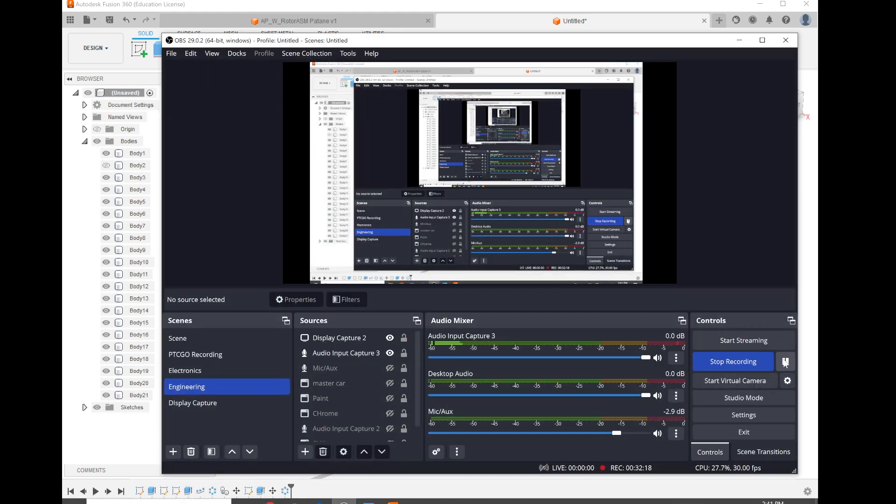
{"action": "left_click", "coordinate": [740, 43]}
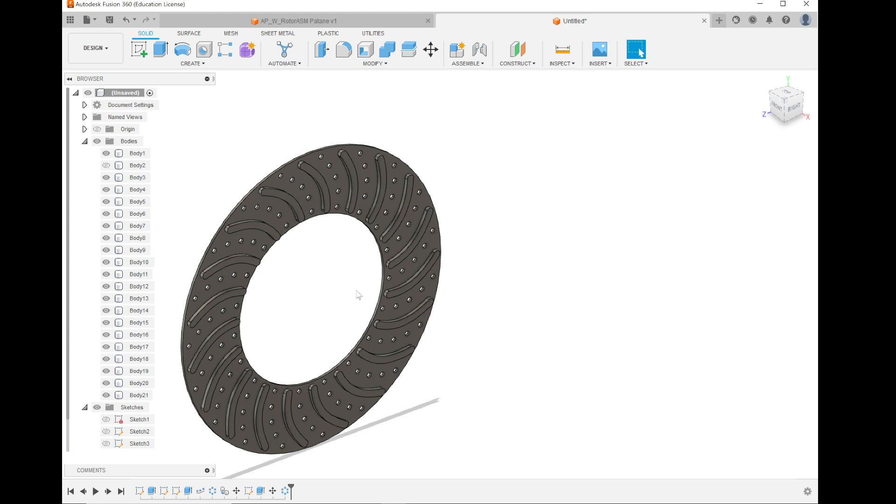
Step: Combine the first disc with all 19 vane bodies using the Join operation, hiding the disc to select the vanes
{"action": "left_click", "coordinate": [386, 66]}
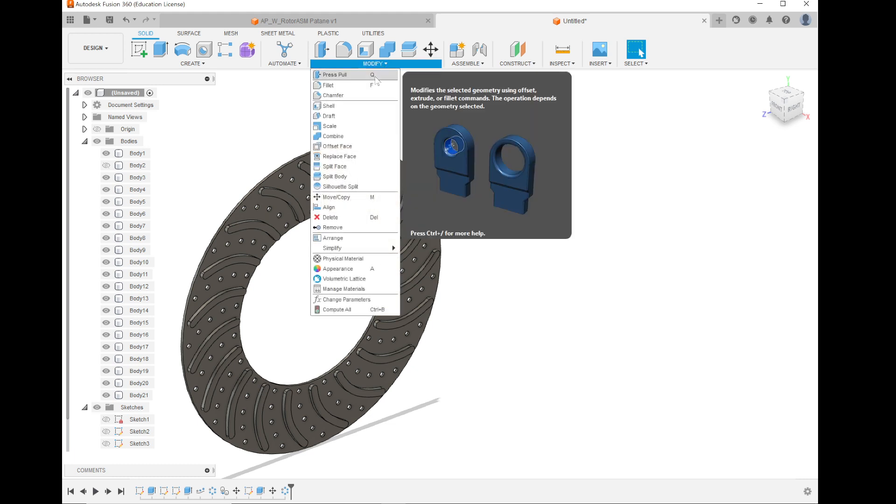
{"action": "left_click", "coordinate": [334, 136]}
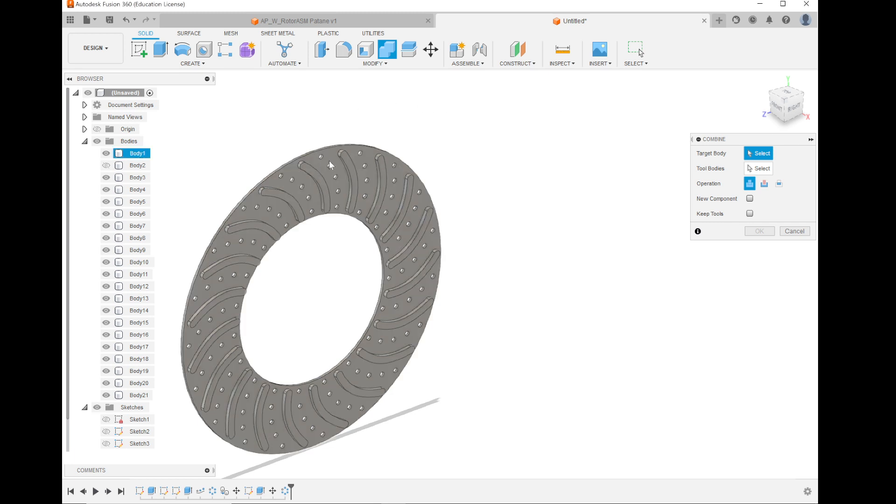
{"action": "left_click", "coordinate": [329, 161]}
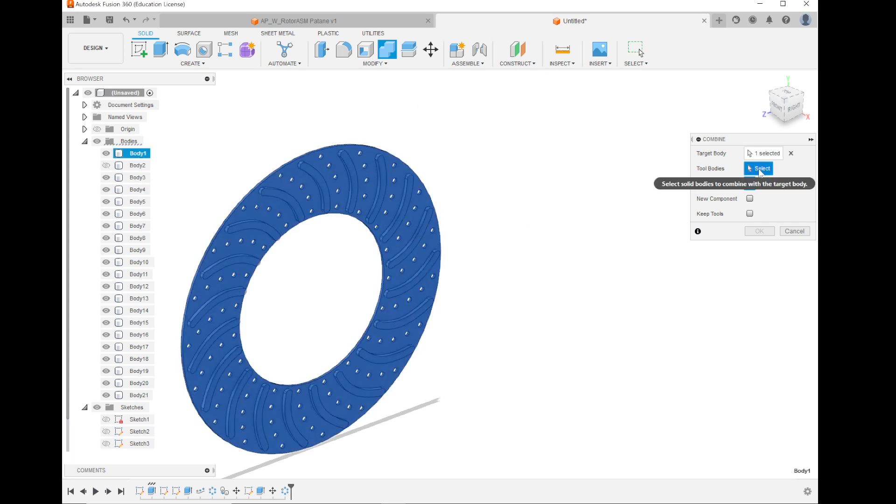
{"action": "left_click", "coordinate": [106, 154]}
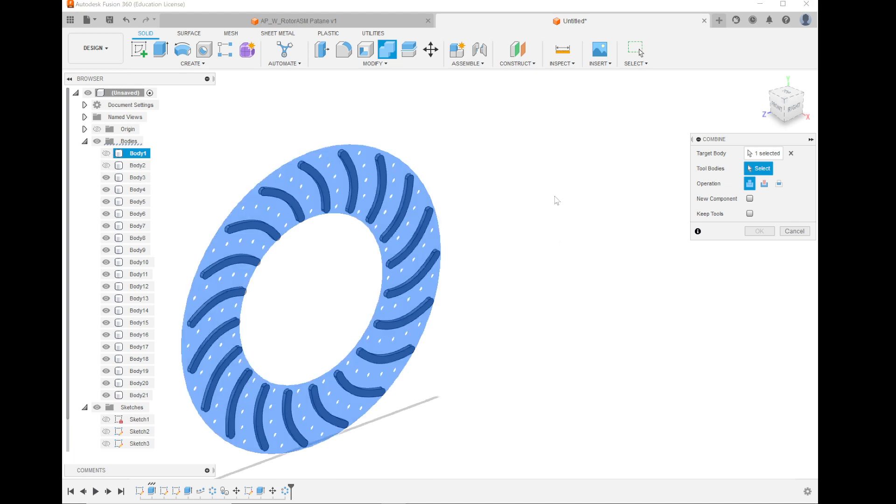
{"action": "scroll", "coordinate": [553, 199], "scroll_direction": "down", "scroll_amount": 3}
{"action": "left_click_drag", "start_coordinate": [555, 113], "coordinate": [269, 418]}
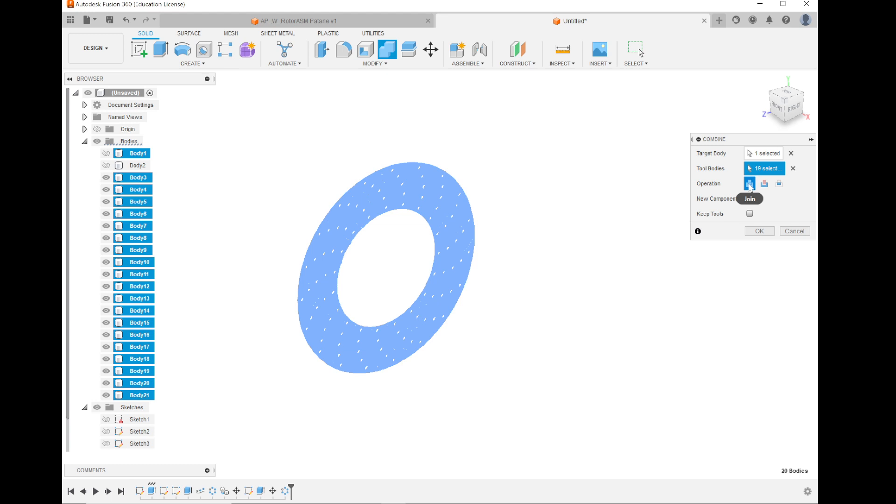
{"action": "left_click", "coordinate": [754, 232]}
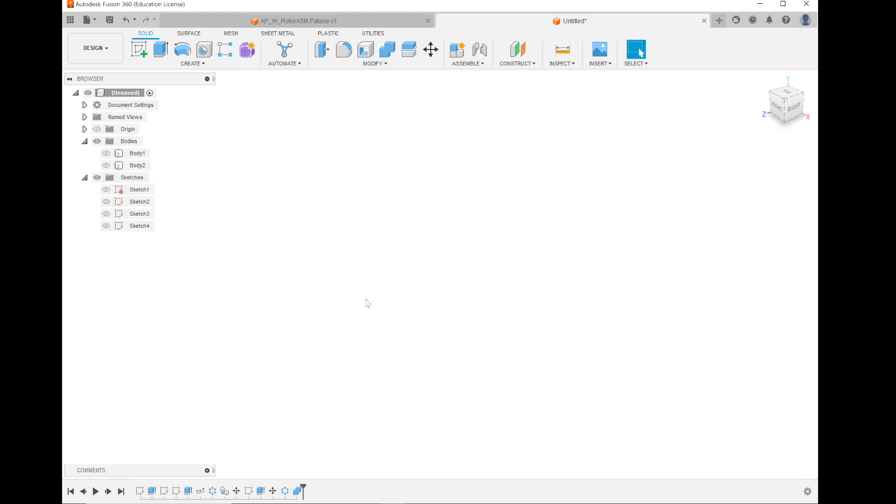
Step: Show the joined disc-and-vanes body again and look at it up close
{"action": "left_click", "coordinate": [137, 153]}
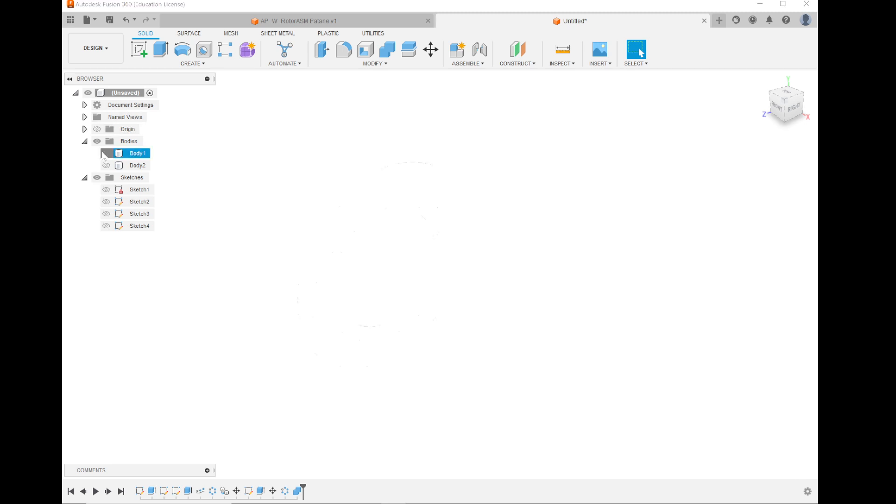
{"action": "left_click", "coordinate": [106, 153]}
{"action": "scroll", "coordinate": [280, 196], "scroll_direction": "up", "scroll_amount": 2}
{"action": "scroll", "coordinate": [314, 205], "scroll_direction": "up", "scroll_amount": 3}
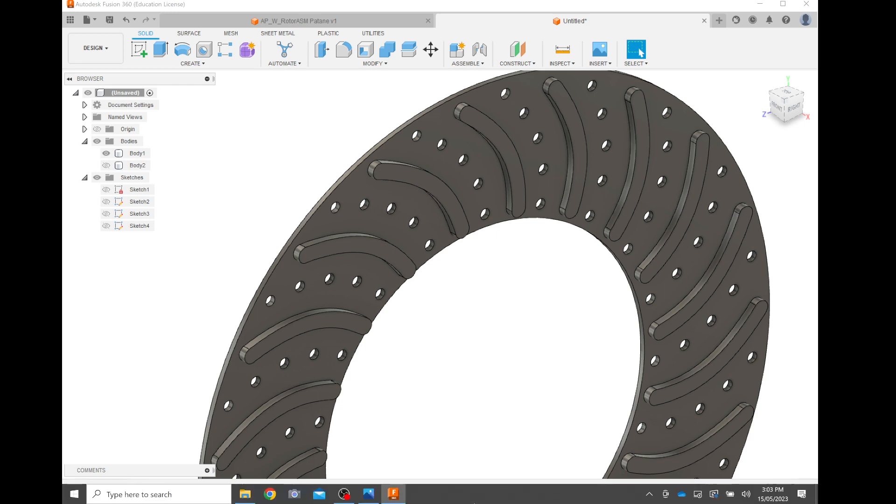
{"action": "left_click", "coordinate": [344, 495]}
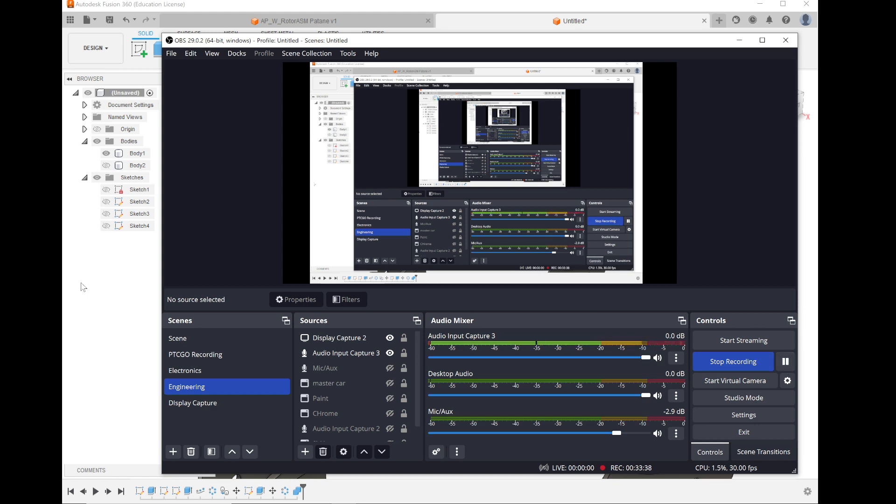
{"action": "left_click", "coordinate": [125, 301]}
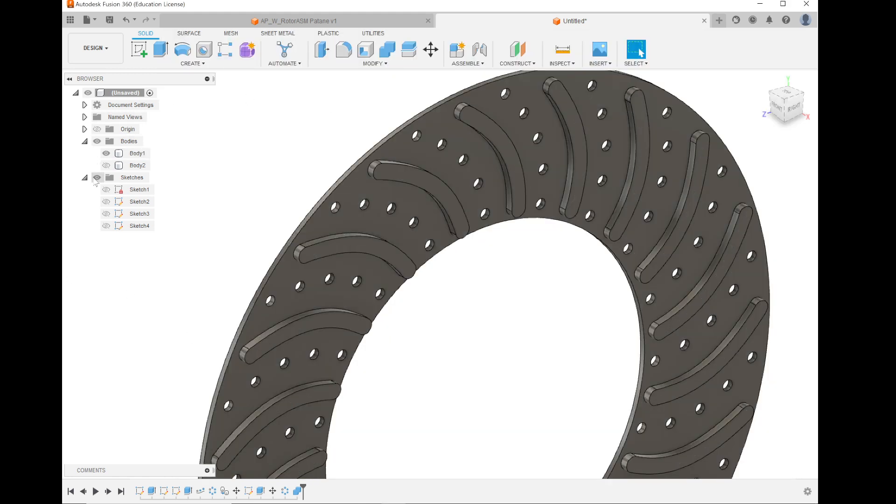
Step: Show the second disc and view the vanes in the gap between the discs from an angle
{"action": "left_click", "coordinate": [111, 168]}
{"action": "left_click", "coordinate": [108, 165]}
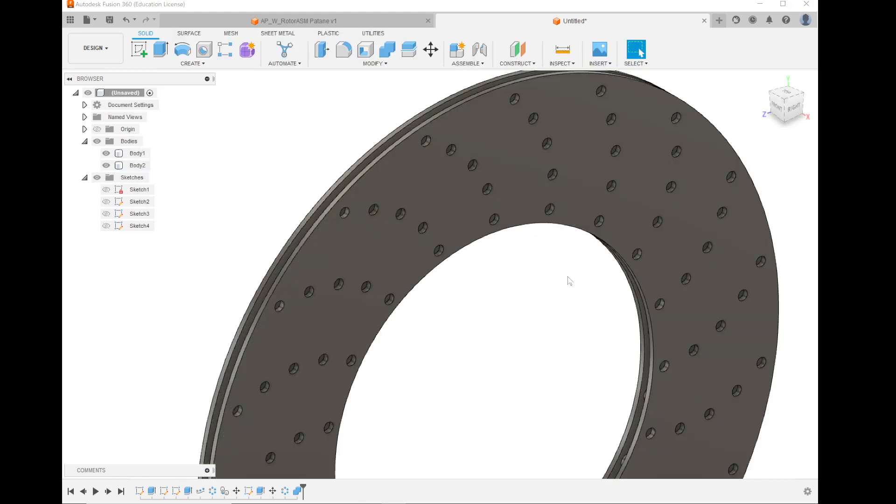
{"action": "middle_click_drag", "start_coordinate": [569, 281], "coordinate": [587, 292], "text": "shift"}
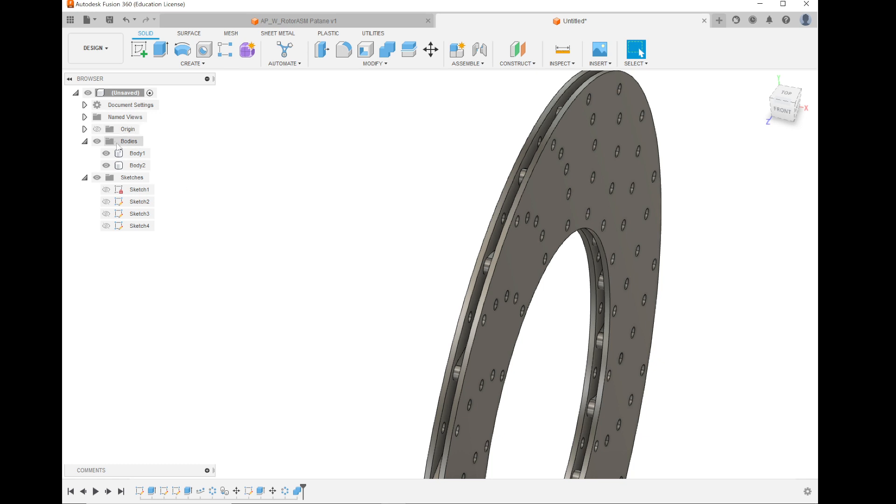
Step: Combine the vaned disc as target with the second disc as tool body, using the Join operation
{"action": "left_click", "coordinate": [387, 49]}
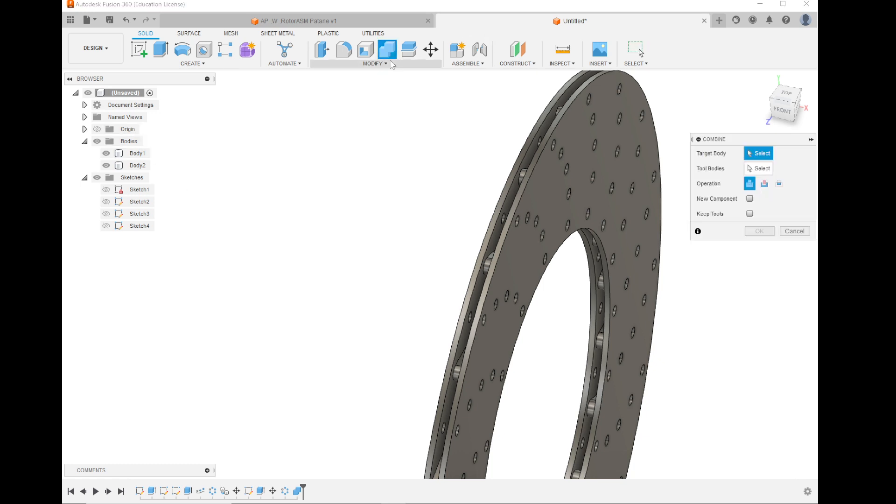
{"action": "left_click", "coordinate": [138, 154]}
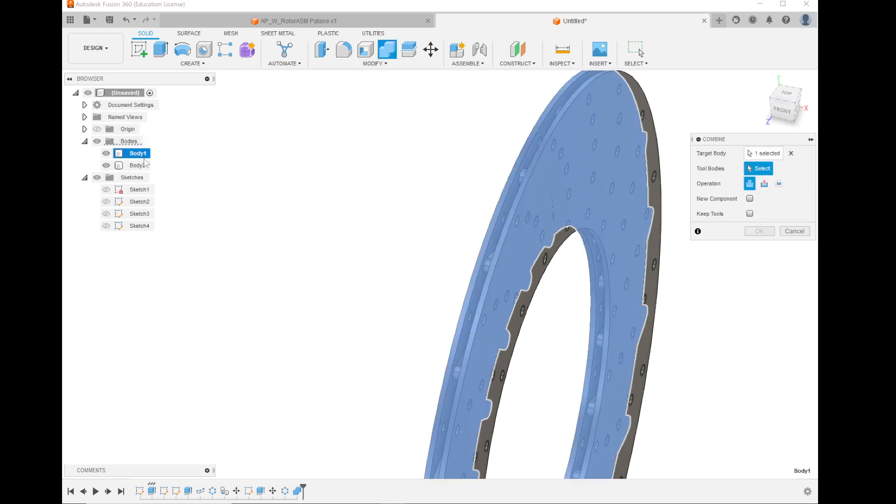
{"action": "left_click", "coordinate": [137, 165]}
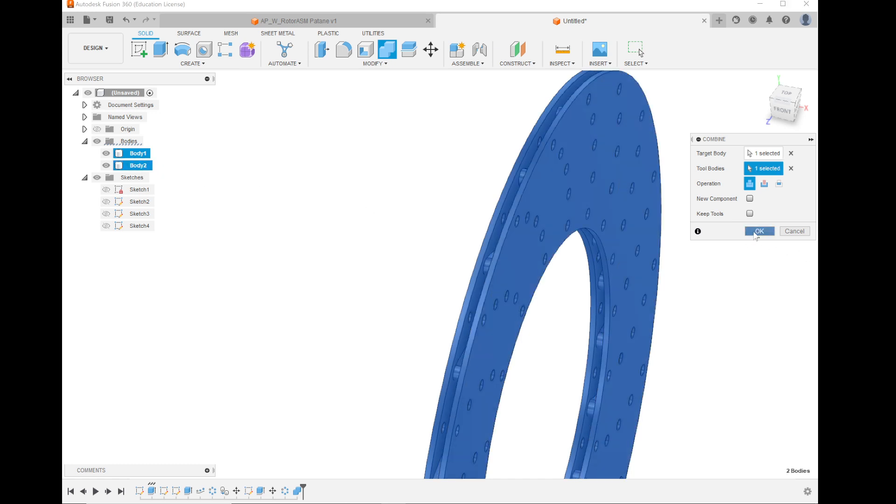
{"action": "left_click", "coordinate": [760, 231]}
{"action": "scroll", "coordinate": [310, 290], "scroll_direction": "up", "scroll_amount": 5}
{"action": "scroll", "coordinate": [565, 325], "scroll_direction": "down", "scroll_amount": 2}
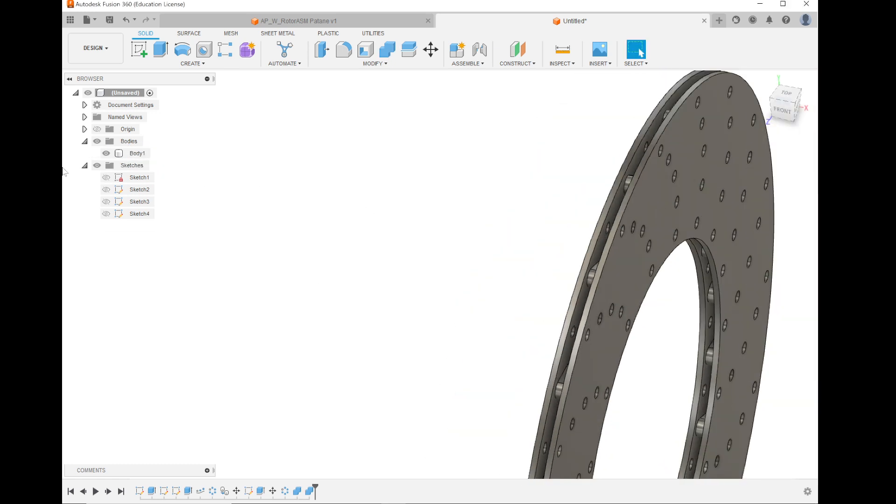
Step: Rename the joined rotor body to Disc
{"action": "right_click", "coordinate": [142, 154]}
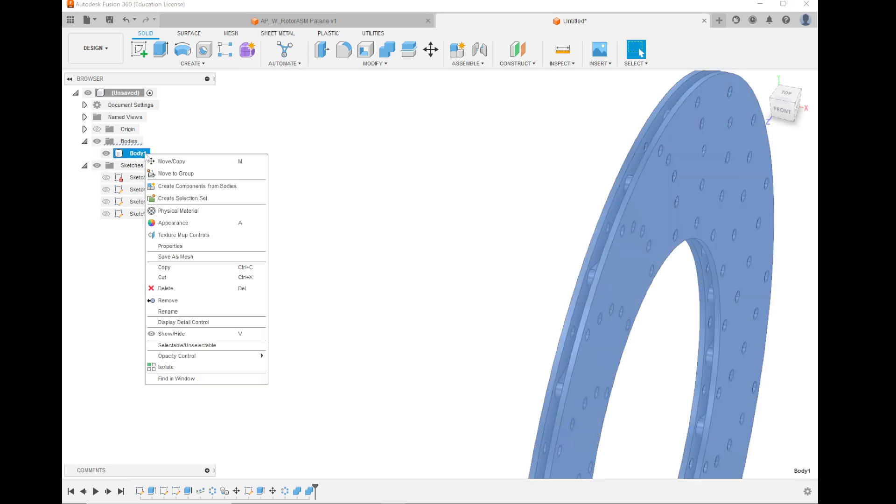
{"action": "left_click", "coordinate": [142, 153]}
{"action": "double_click", "coordinate": [142, 153]}
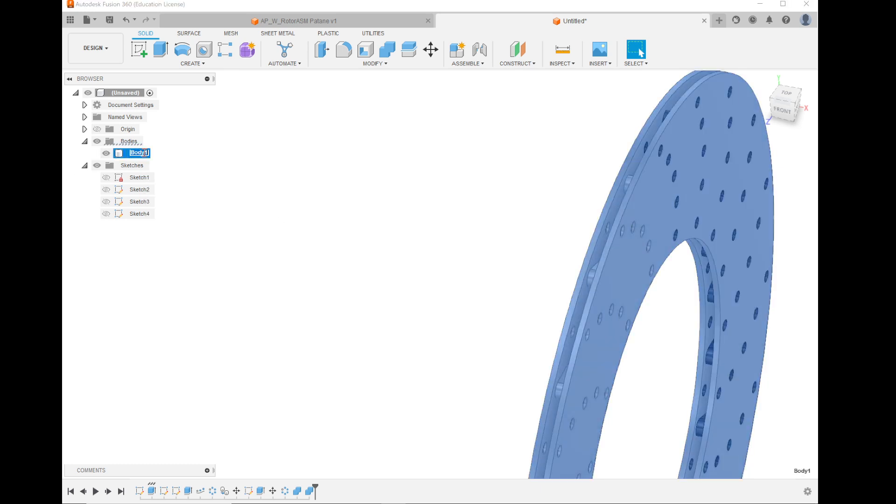
{"action": "type", "text": "Disc"}
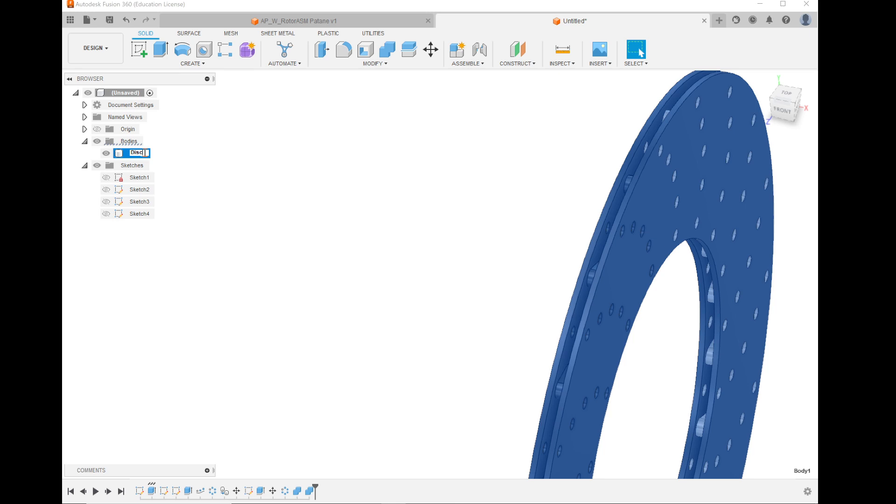
{"action": "left_click", "coordinate": [345, 239]}
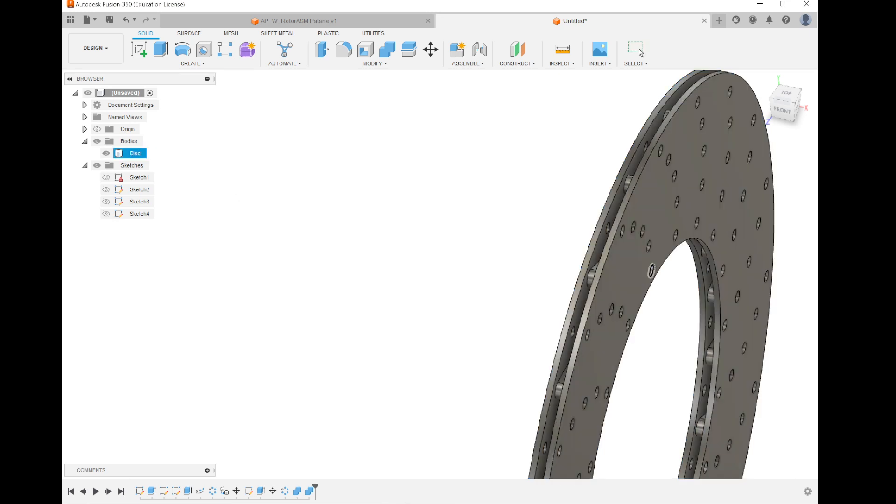
Step: Examine the curved vanes and the gap between the two discs along the rotor's rim, up close and as a whole
{"action": "middle_click_drag", "start_coordinate": [652, 271], "coordinate": [556, 208], "text": "shift"}
{"action": "scroll", "coordinate": [670, 174], "scroll_direction": "up", "scroll_amount": 5}
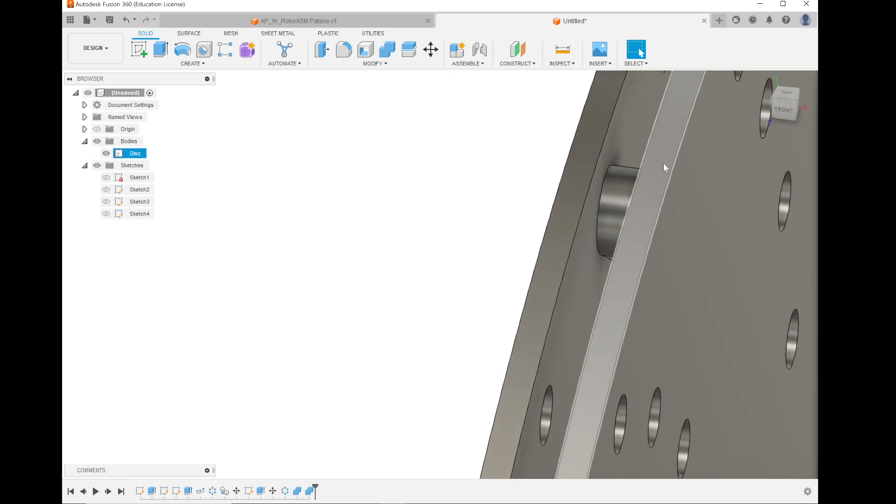
{"action": "scroll", "coordinate": [663, 164], "scroll_direction": "up", "scroll_amount": 2}
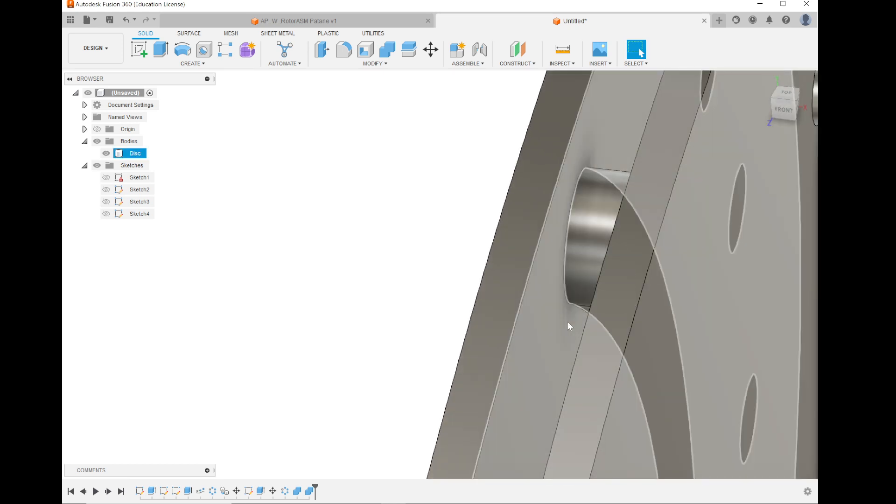
{"action": "scroll", "coordinate": [567, 321], "scroll_direction": "down", "scroll_amount": 6}
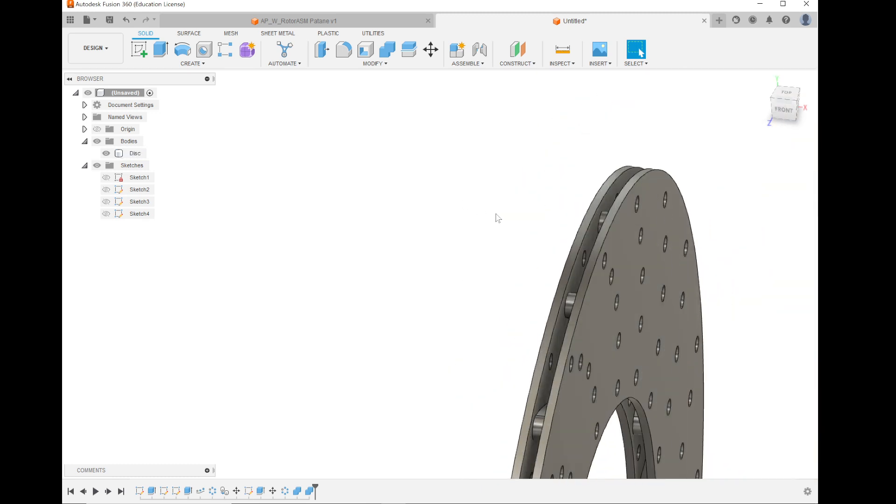
{"action": "scroll", "coordinate": [522, 229], "scroll_direction": "up", "scroll_amount": 3}
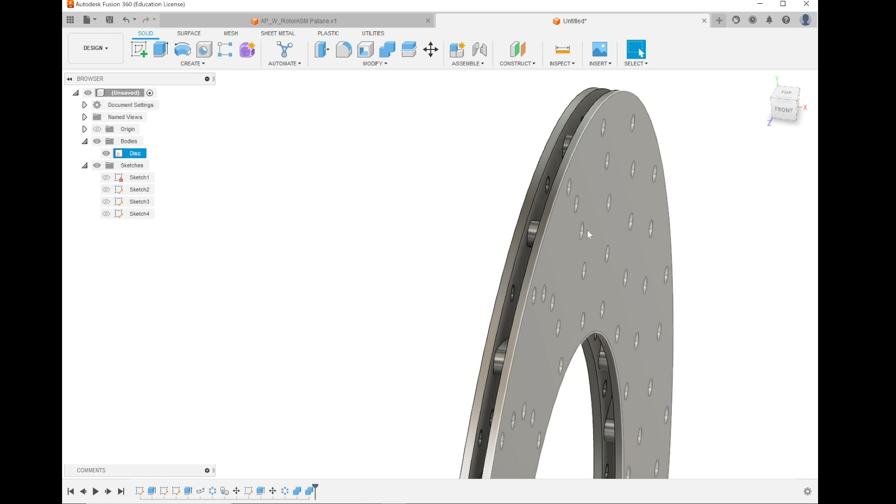
{"action": "scroll", "coordinate": [587, 234], "scroll_direction": "down", "scroll_amount": 5}
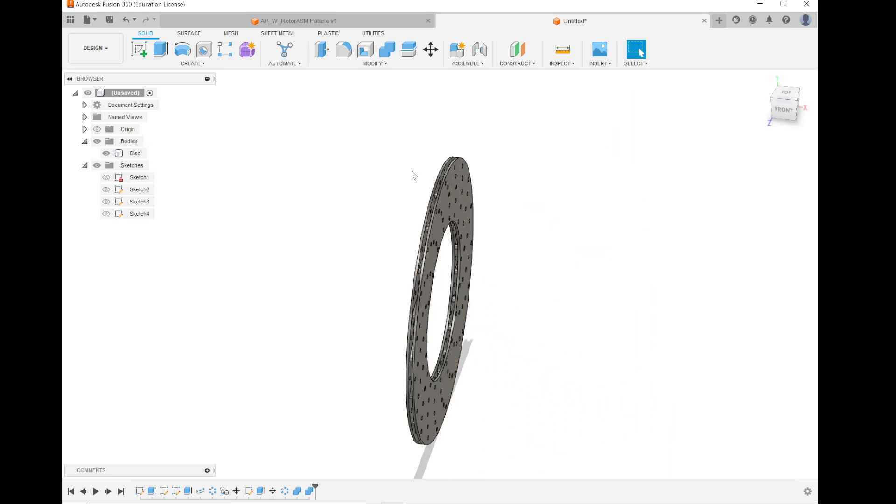
{"action": "left_click_drag", "start_coordinate": [332, 107], "coordinate": [566, 457]}
{"action": "left_click", "coordinate": [389, 186]}
{"action": "scroll", "coordinate": [415, 196], "scroll_direction": "up", "scroll_amount": 6}
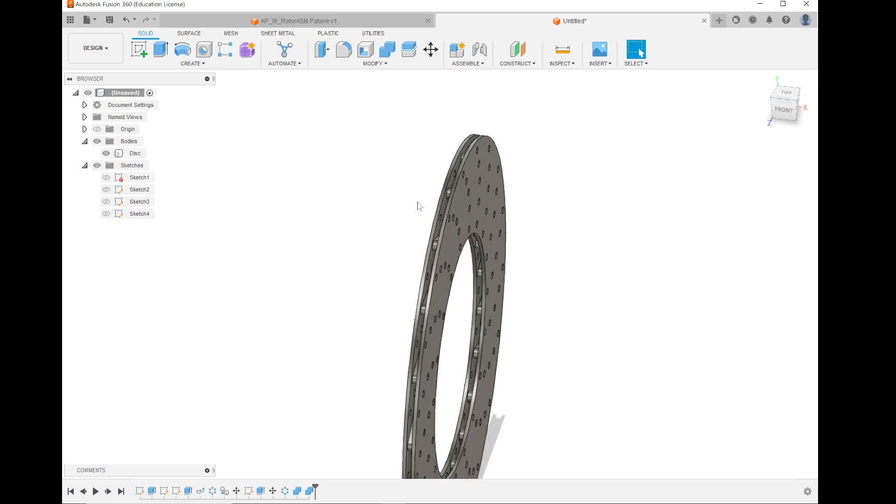
{"action": "middle_click_drag", "start_coordinate": [406, 282], "coordinate": [523, 279], "text": "shift"}
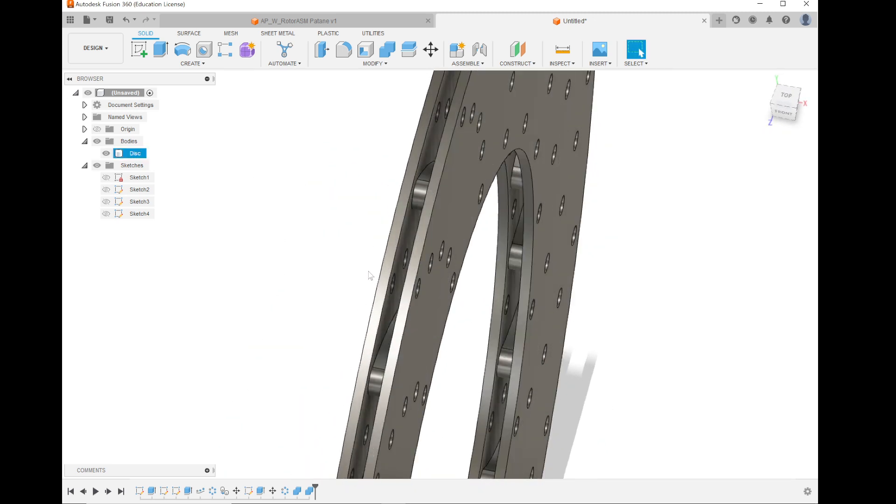
{"action": "middle_click_drag", "start_coordinate": [344, 269], "coordinate": [357, 246]}
{"action": "scroll", "coordinate": [376, 316], "scroll_direction": "down", "scroll_amount": 3}
{"action": "scroll", "coordinate": [366, 310], "scroll_direction": "up", "scroll_amount": 3}
{"action": "scroll", "coordinate": [368, 315], "scroll_direction": "up", "scroll_amount": 3}
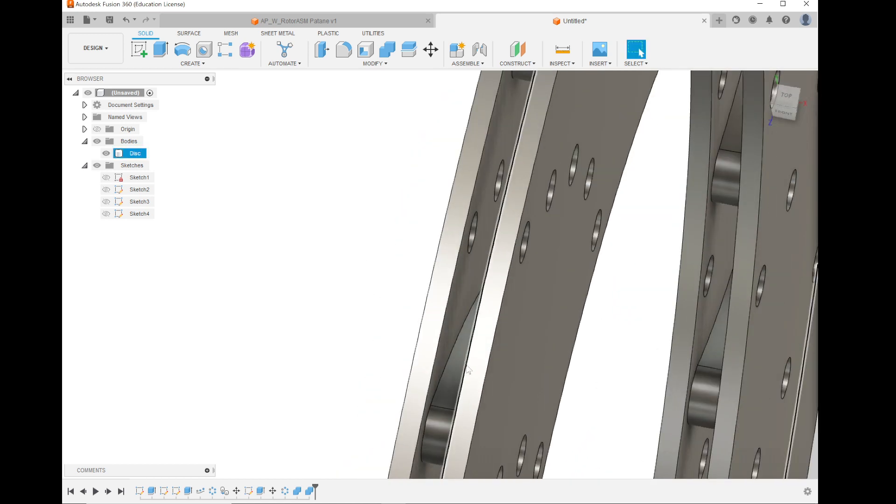
Step: Fillet the tangent-chained side faces of one curved vane where it meets both discs with a constant 1 mm radius
{"action": "left_click", "coordinate": [454, 366]}
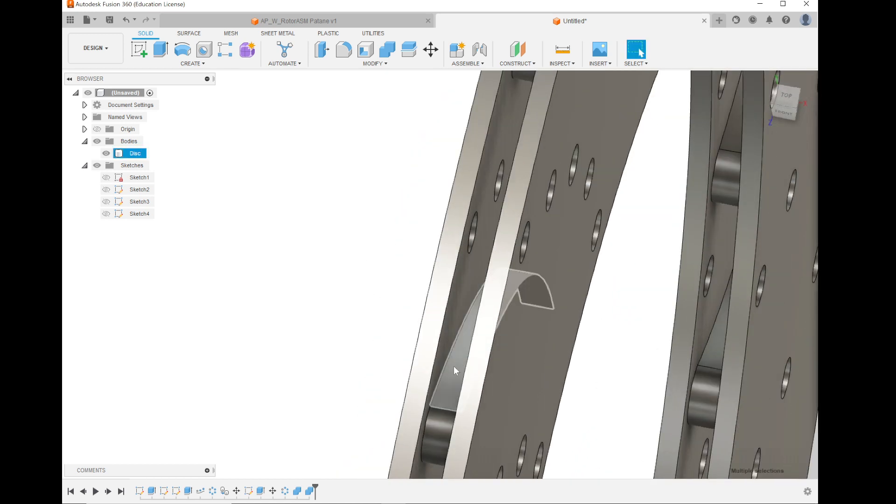
{"action": "left_click", "coordinate": [437, 433]}
{"action": "middle_click_drag", "start_coordinate": [444, 364], "coordinate": [436, 217]}
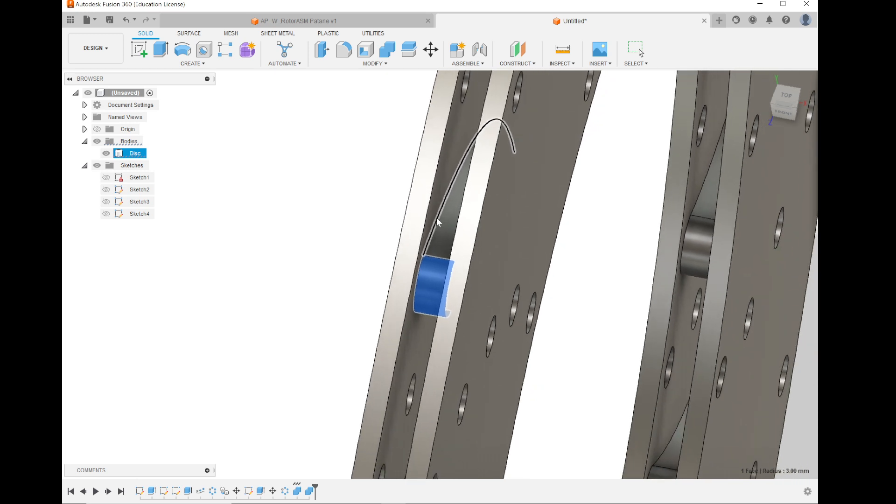
{"action": "left_click", "coordinate": [444, 240]}
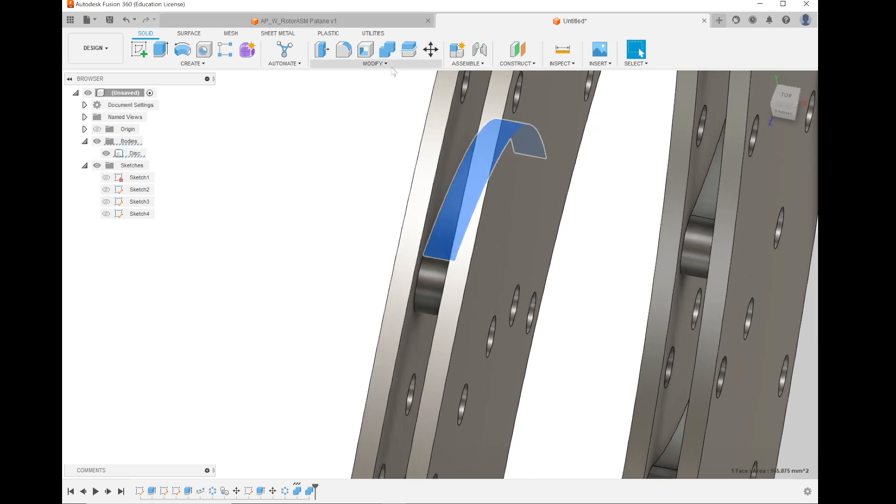
{"action": "left_click", "coordinate": [344, 51]}
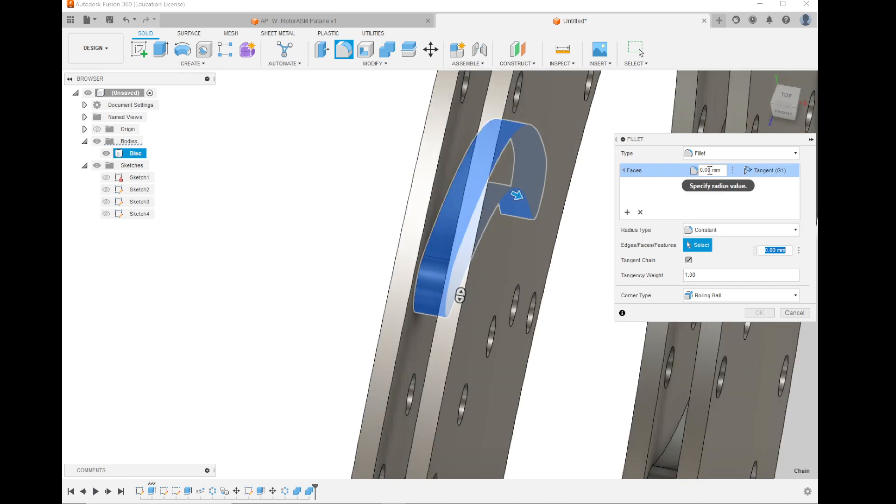
{"action": "double_click", "coordinate": [705, 170]}
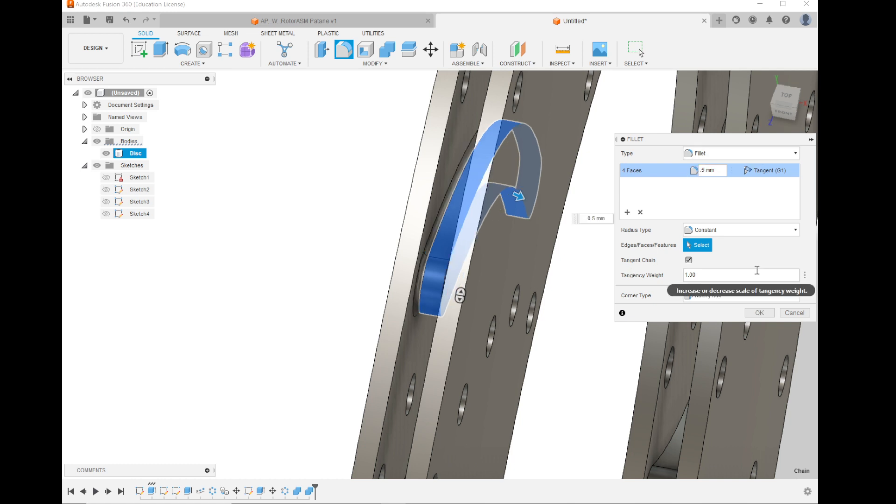
{"action": "double_click", "coordinate": [705, 170]}
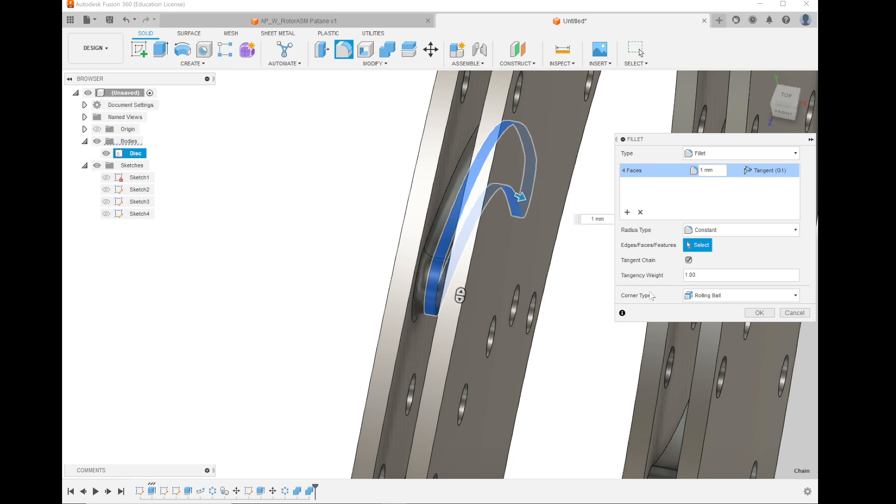
{"action": "left_click", "coordinate": [759, 316]}
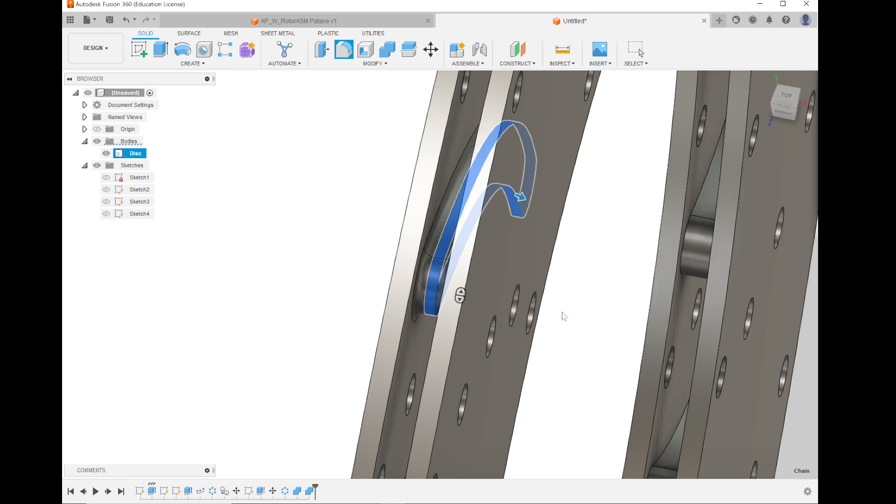
Step: Inspect the filleted vane up close and compare it with the unfilleted vanes around the rim
{"action": "middle_click_drag", "start_coordinate": [464, 266], "coordinate": [470, 240], "text": "shift"}
{"action": "scroll", "coordinate": [426, 355], "scroll_direction": "up", "scroll_amount": 10}
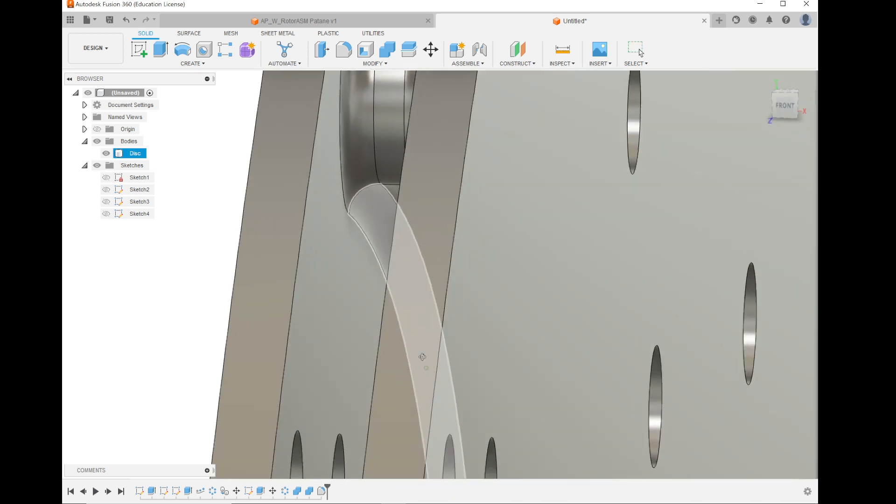
{"action": "middle_click_drag", "start_coordinate": [422, 357], "coordinate": [378, 293], "text": "shift"}
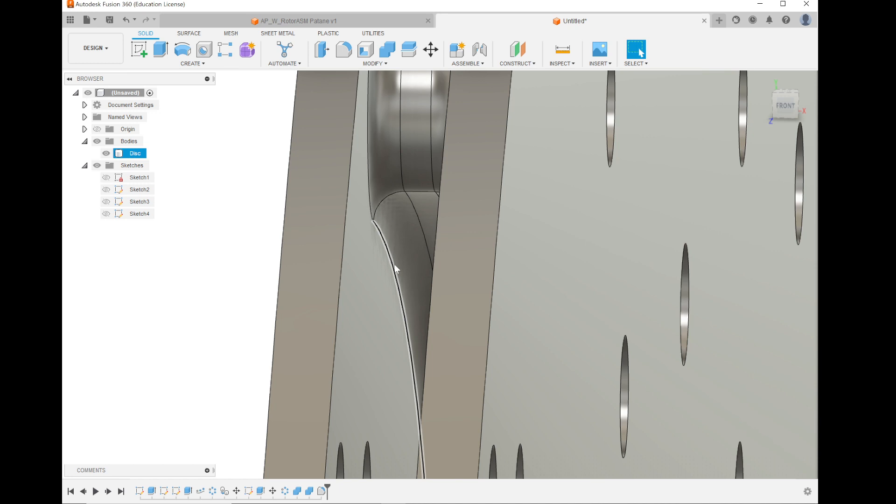
{"action": "scroll", "coordinate": [394, 264], "scroll_direction": "down", "scroll_amount": 10}
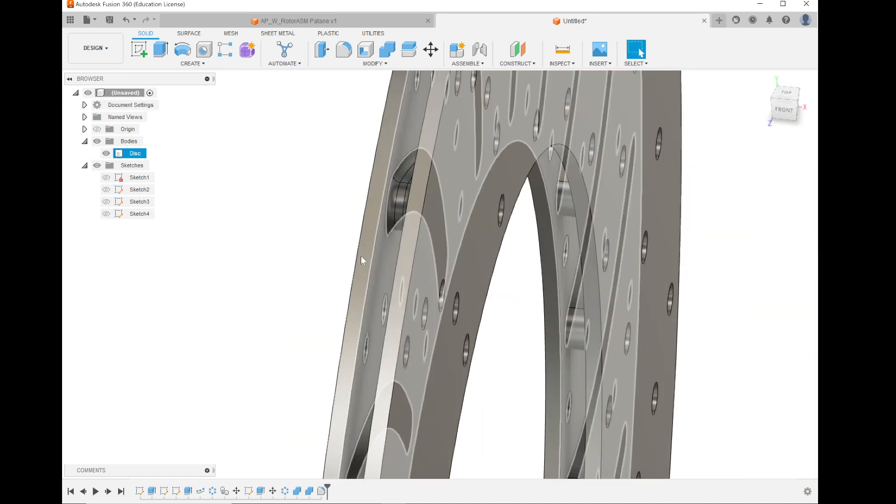
{"action": "scroll", "coordinate": [361, 256], "scroll_direction": "down", "scroll_amount": 3}
{"action": "scroll", "coordinate": [399, 114], "scroll_direction": "up", "scroll_amount": 4}
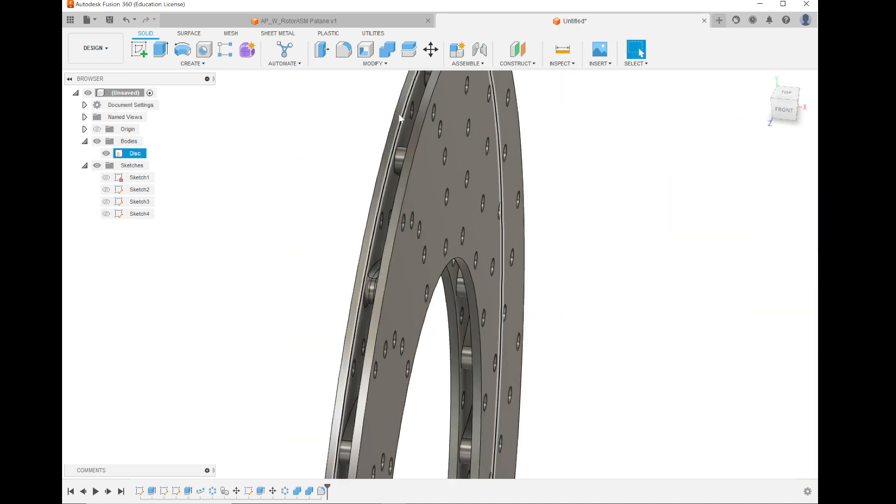
{"action": "scroll", "coordinate": [400, 115], "scroll_direction": "up", "scroll_amount": 4}
{"action": "middle_click_drag", "start_coordinate": [394, 202], "coordinate": [401, 205], "text": "shift"}
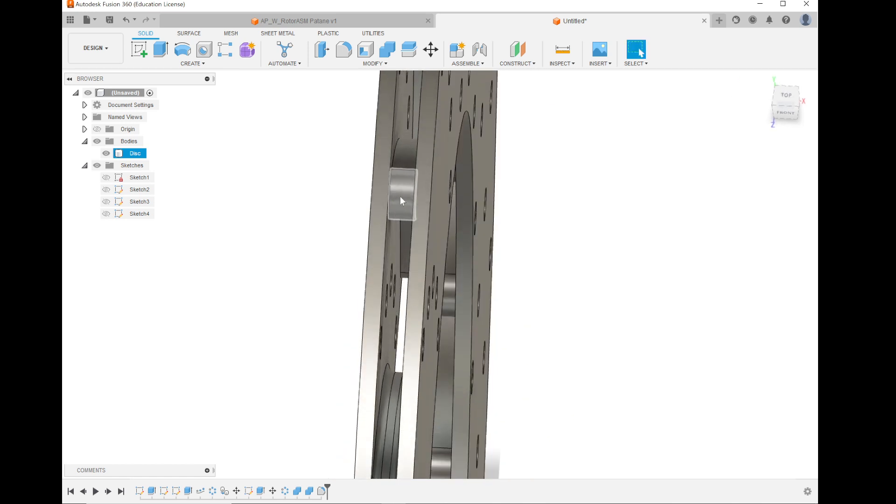
{"action": "middle_click_drag", "start_coordinate": [402, 200], "coordinate": [517, 252], "text": "shift"}
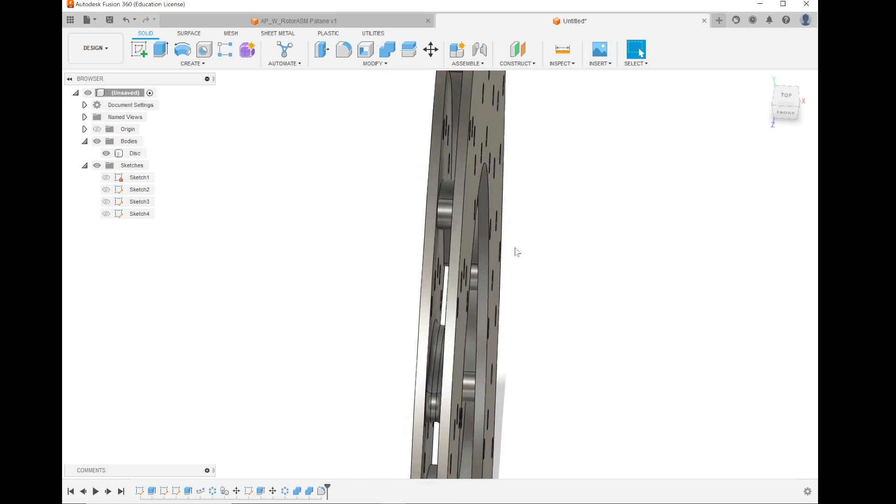
Step: Start another constant-radius fillet and select the face chain of the uppermost vane, looking at the rotor's edge from the top
{"action": "left_click", "coordinate": [785, 97]}
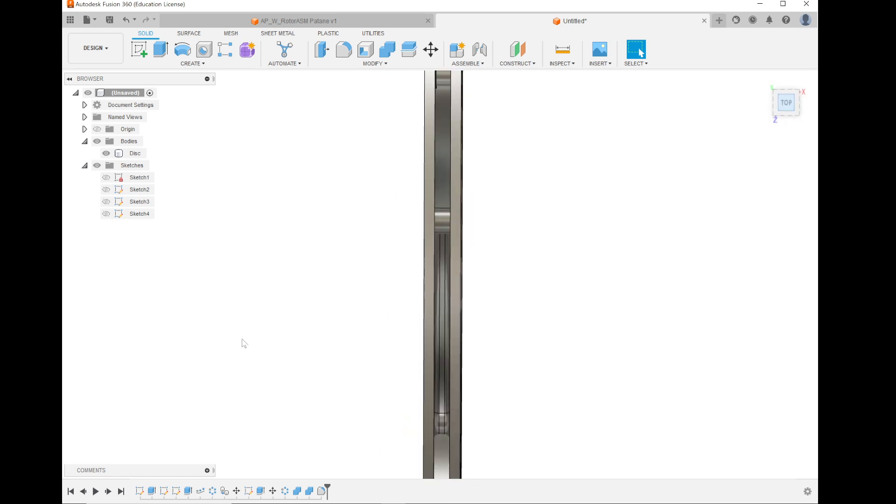
{"action": "scroll", "coordinate": [564, 257], "scroll_direction": "down", "scroll_amount": 3}
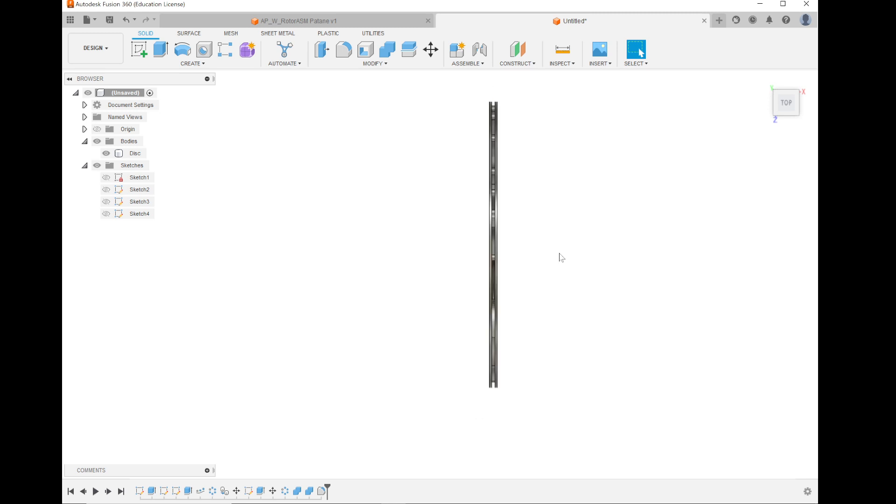
{"action": "left_click", "coordinate": [343, 50]}
{"action": "scroll", "coordinate": [398, 173], "scroll_direction": "up", "scroll_amount": 1}
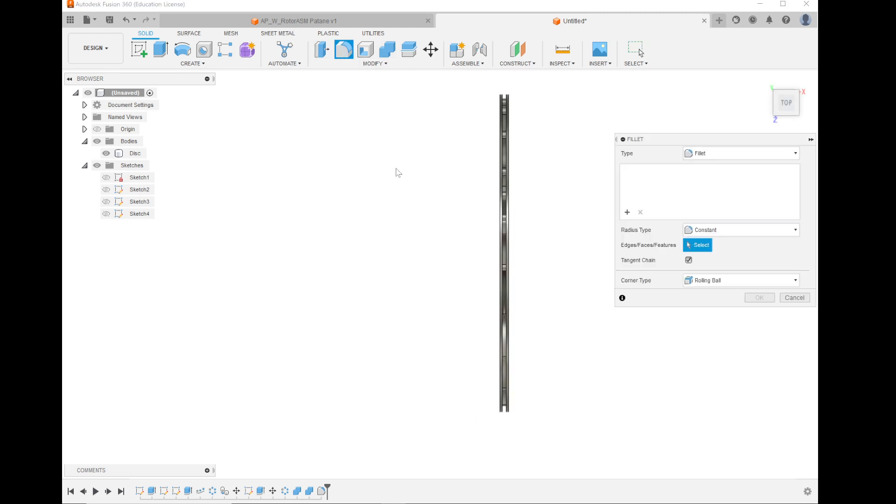
{"action": "scroll", "coordinate": [398, 172], "scroll_direction": "up", "scroll_amount": 1}
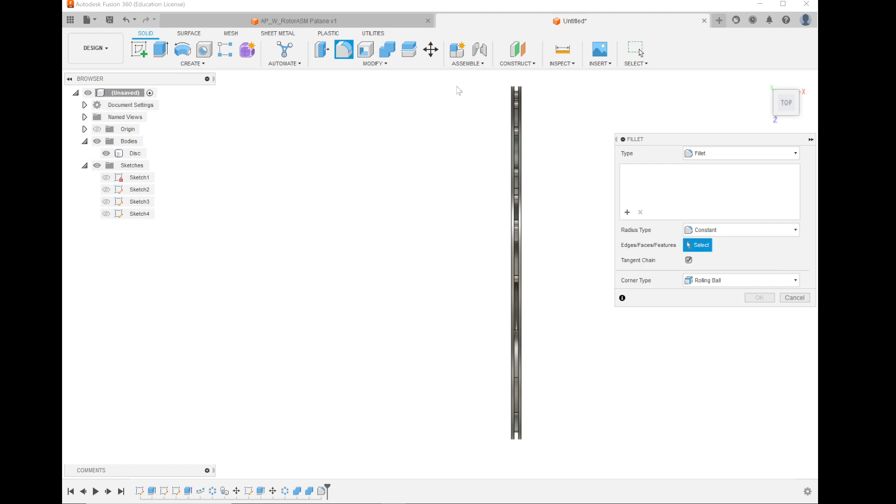
{"action": "scroll", "coordinate": [525, 85], "scroll_direction": "up", "scroll_amount": 4}
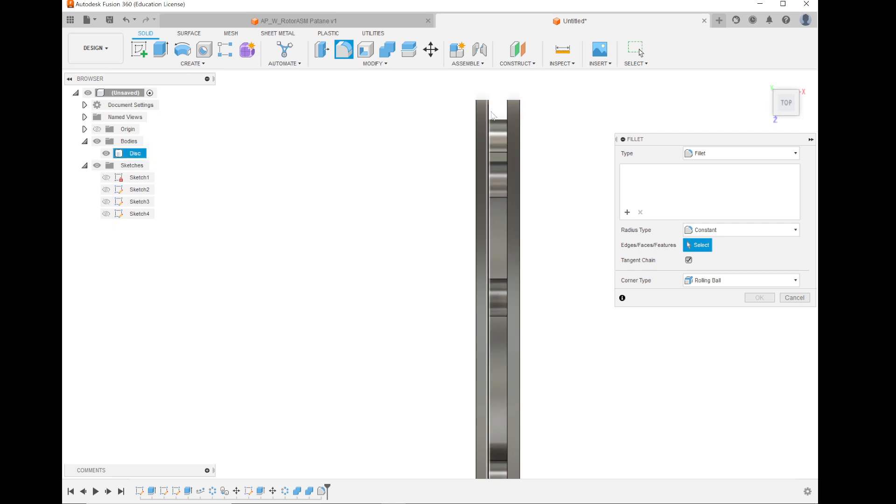
{"action": "left_click", "coordinate": [500, 134]}
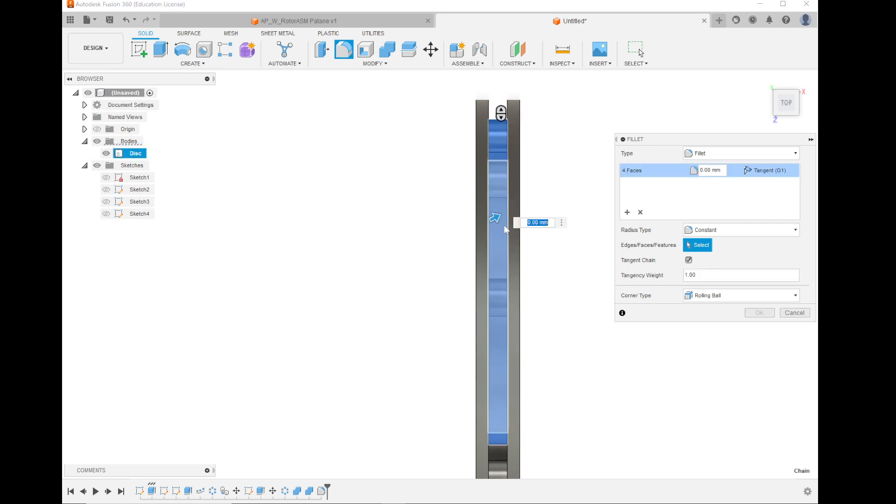
Step: Add the face chains of the next three vanes down the rim to the fillet selection
{"action": "scroll", "coordinate": [564, 114], "scroll_direction": "down", "scroll_amount": 3}
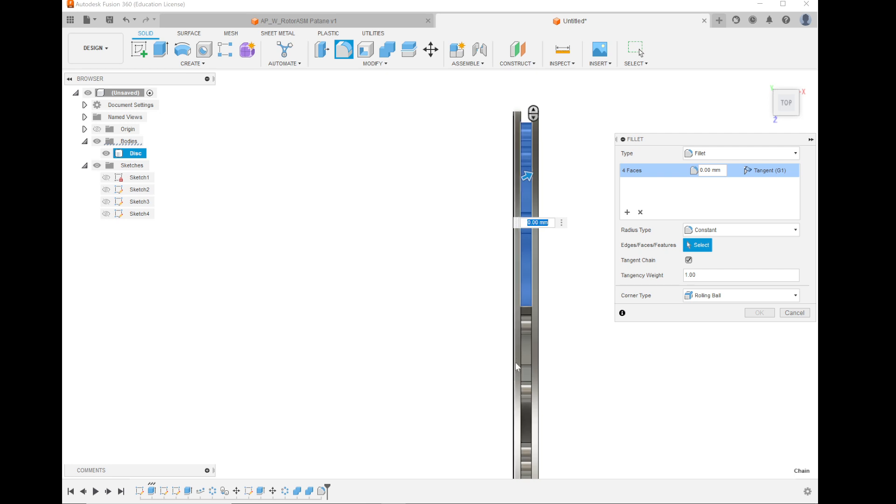
{"action": "left_click", "coordinate": [525, 339]}
{"action": "scroll", "coordinate": [566, 173], "scroll_direction": "down", "scroll_amount": 2}
{"action": "scroll", "coordinate": [595, 363], "scroll_direction": "up", "scroll_amount": 1}
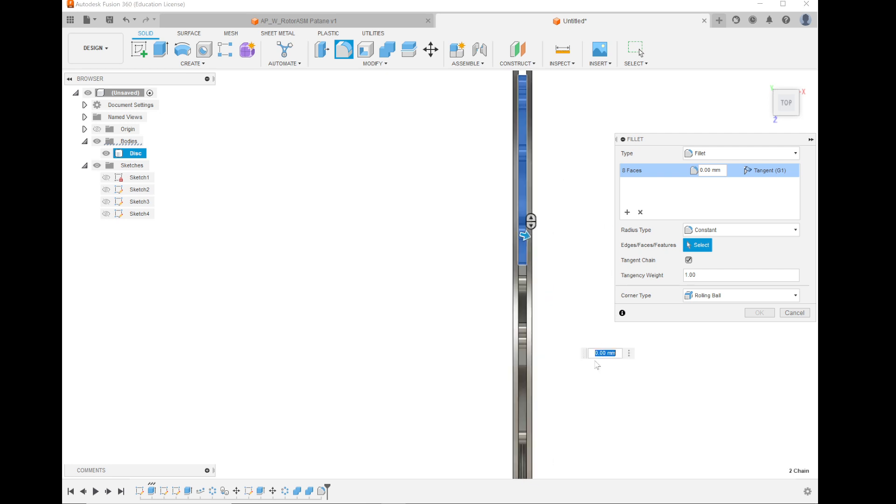
{"action": "scroll", "coordinate": [495, 302], "scroll_direction": "up", "scroll_amount": 2}
{"action": "left_click", "coordinate": [546, 280]}
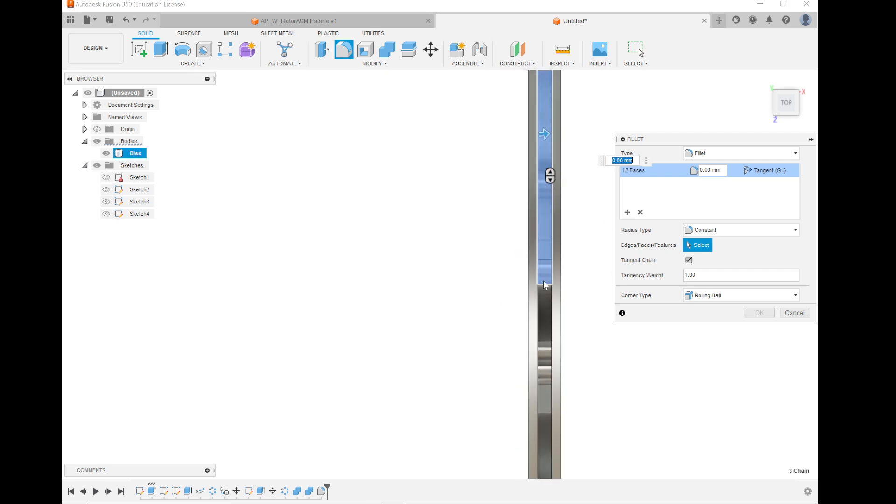
{"action": "left_click", "coordinate": [543, 311]}
Step: Add the face chains of the next three vanes further down the rotor's rim to the fillet selection
{"action": "scroll", "coordinate": [557, 145], "scroll_direction": "down", "scroll_amount": 2}
{"action": "scroll", "coordinate": [589, 368], "scroll_direction": "up", "scroll_amount": 2}
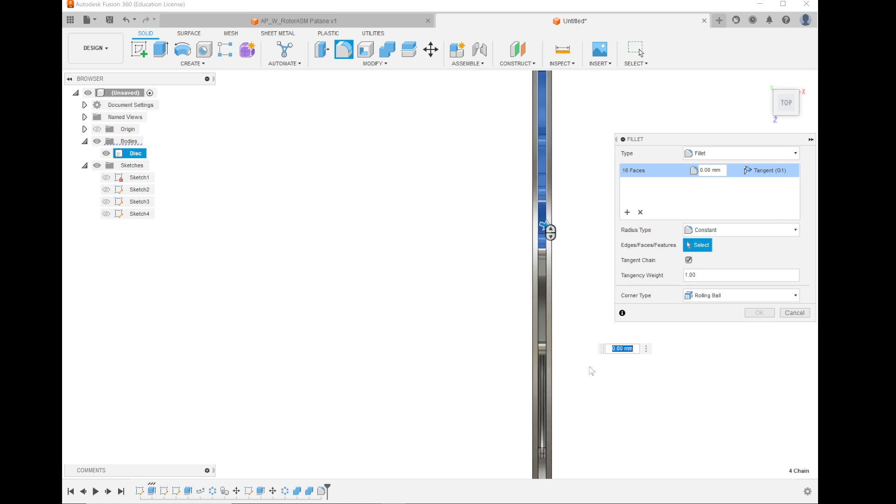
{"action": "left_click", "coordinate": [511, 197]}
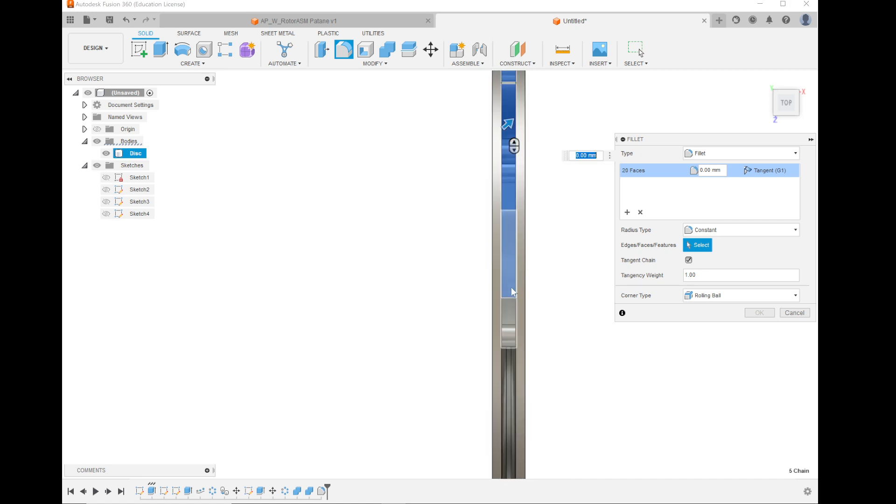
{"action": "left_click", "coordinate": [509, 336]}
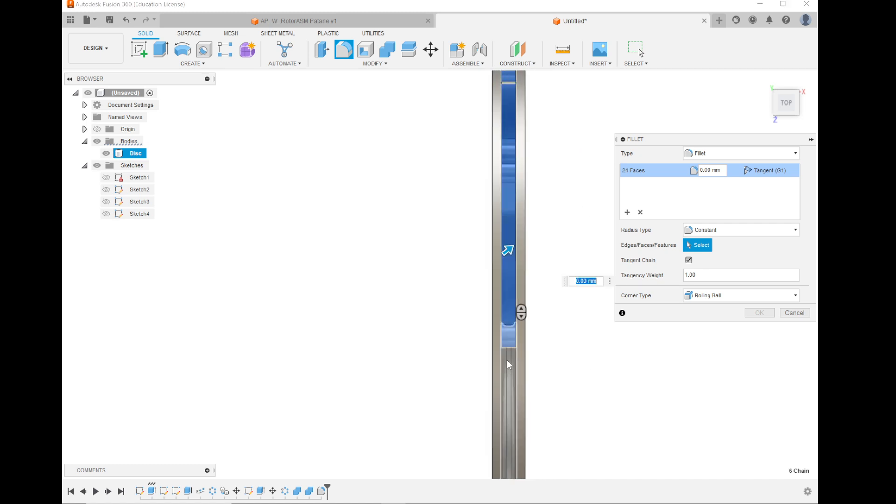
{"action": "left_click", "coordinate": [511, 383]}
{"action": "scroll", "coordinate": [564, 197], "scroll_direction": "down", "scroll_amount": 2}
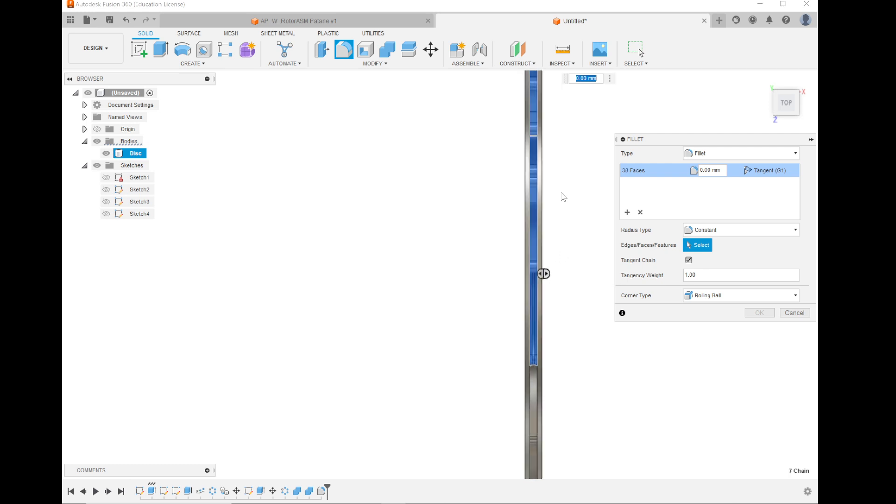
Step: Add the face chains of the last three vanes at the lower end of the rim to the fillet selection
{"action": "scroll", "coordinate": [490, 220], "scroll_direction": "up", "scroll_amount": 3}
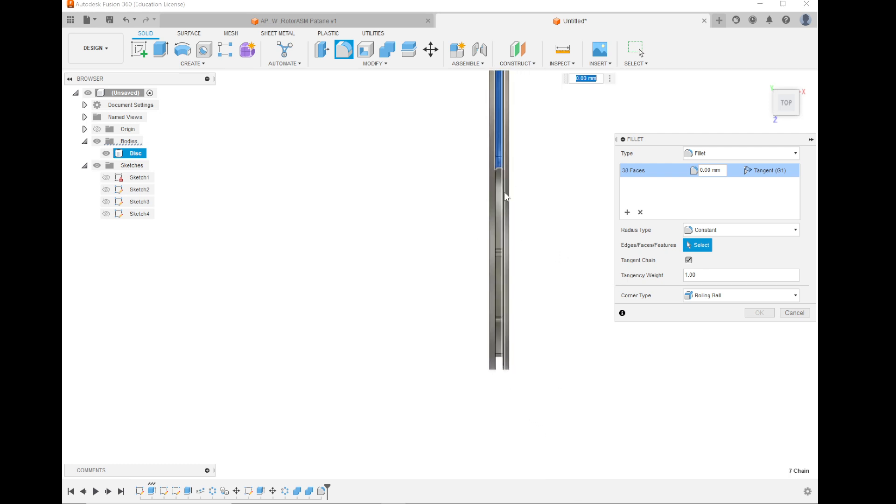
{"action": "scroll", "coordinate": [489, 220], "scroll_direction": "up", "scroll_amount": 2}
{"action": "left_click", "coordinate": [508, 266]}
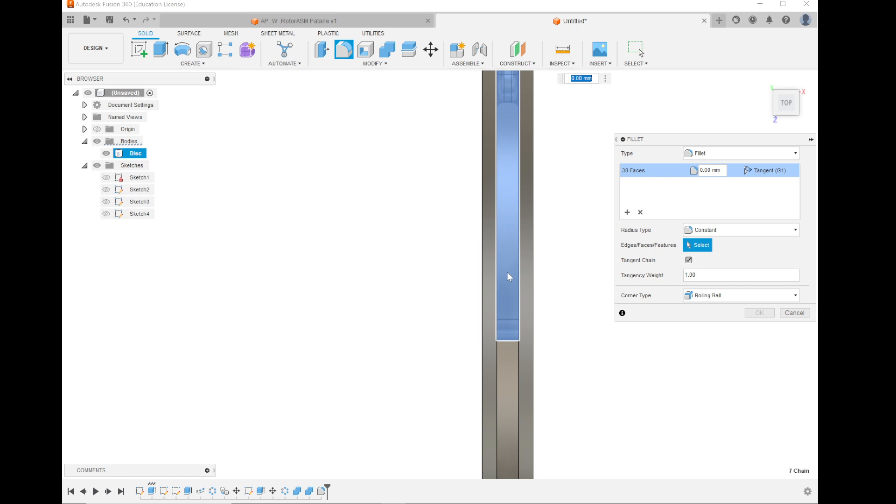
{"action": "left_click", "coordinate": [507, 398]}
{"action": "scroll", "coordinate": [607, 237], "scroll_direction": "down", "scroll_amount": 5}
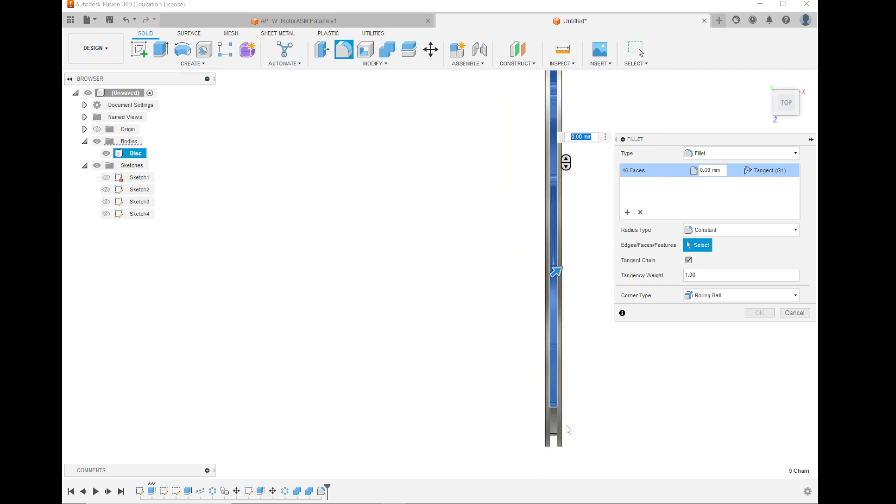
{"action": "scroll", "coordinate": [567, 432], "scroll_direction": "up", "scroll_amount": 3}
{"action": "scroll", "coordinate": [565, 474], "scroll_direction": "up", "scroll_amount": 2}
{"action": "left_click", "coordinate": [541, 378]}
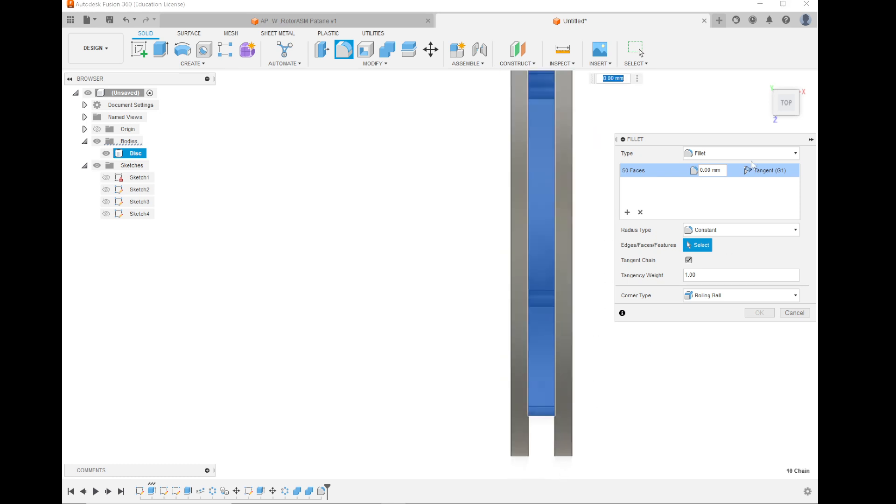
Step: View the rotor's edge from the back and add the two neighbouring unselected vanes' face chains to the fillet selection
{"action": "left_click", "coordinate": [805, 103]}
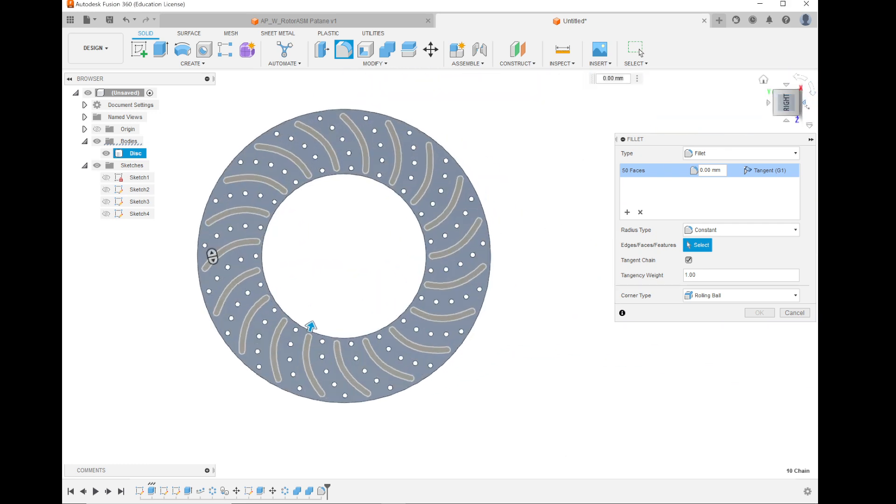
{"action": "left_click", "coordinate": [805, 103]}
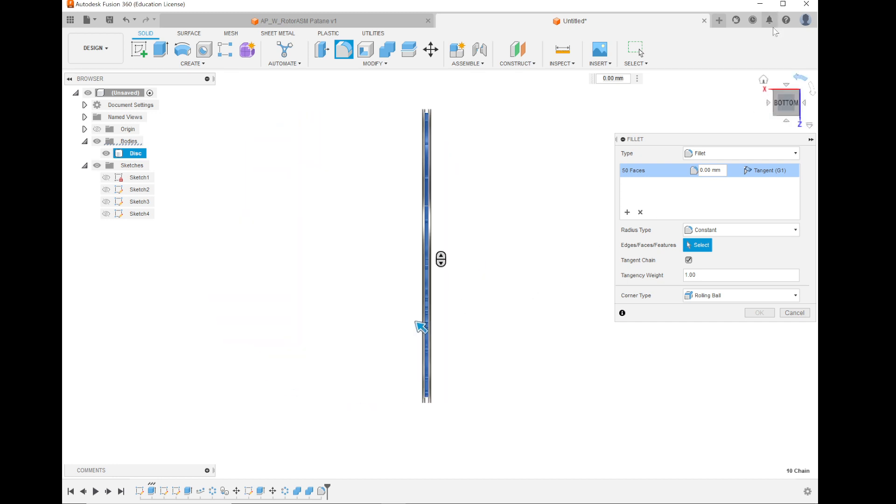
{"action": "left_click", "coordinate": [787, 86]}
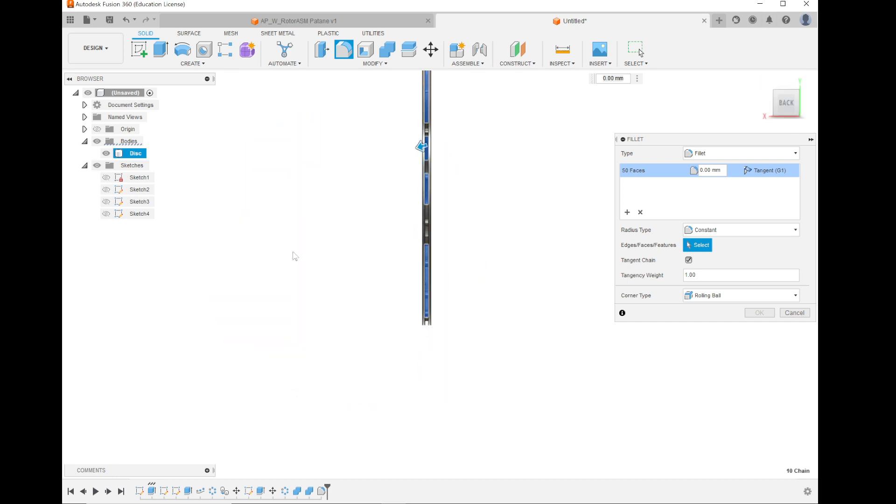
{"action": "scroll", "coordinate": [432, 175], "scroll_direction": "up", "scroll_amount": 3}
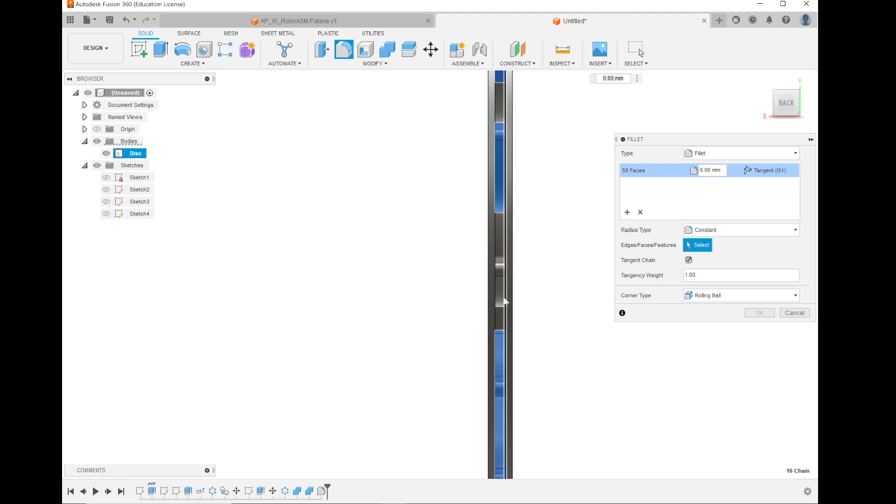
{"action": "left_click", "coordinate": [500, 292]}
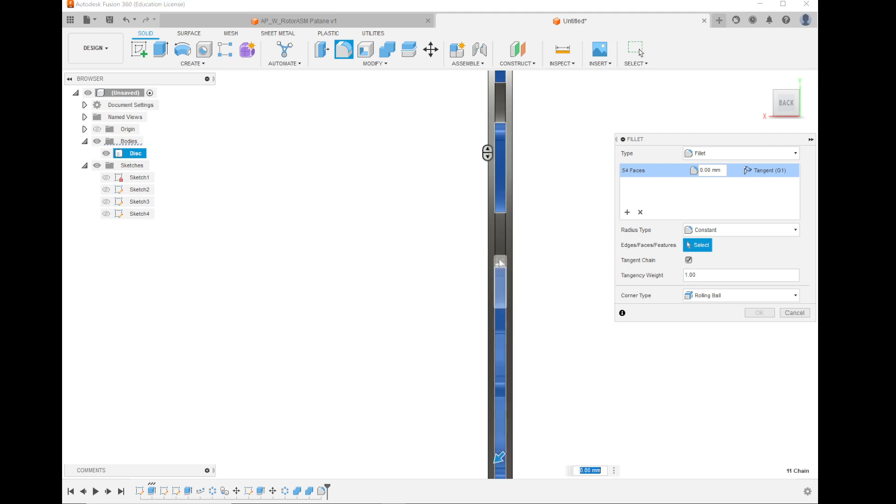
{"action": "left_click", "coordinate": [503, 257]}
{"action": "scroll", "coordinate": [410, 323], "scroll_direction": "down", "scroll_amount": 2}
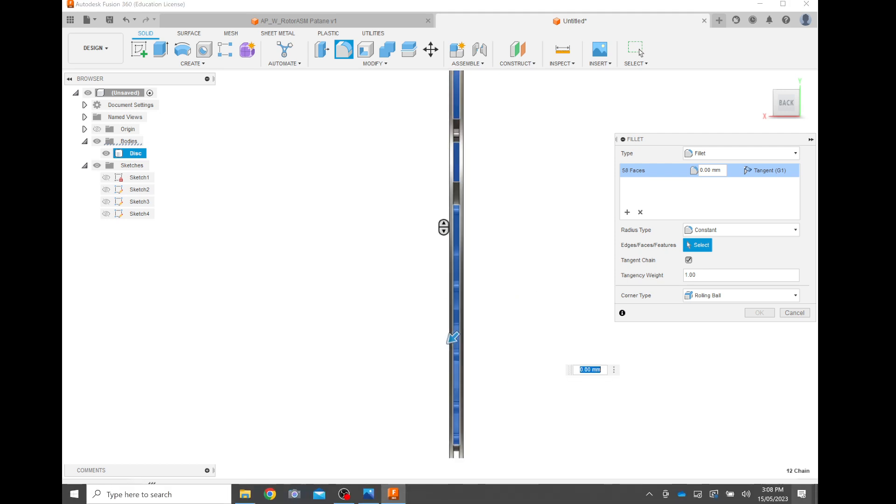
Step: Add the face chains of the two remaining unselected vanes further up the back of the rim to the fillet selection
{"action": "scroll", "coordinate": [470, 232], "scroll_direction": "up", "scroll_amount": 3}
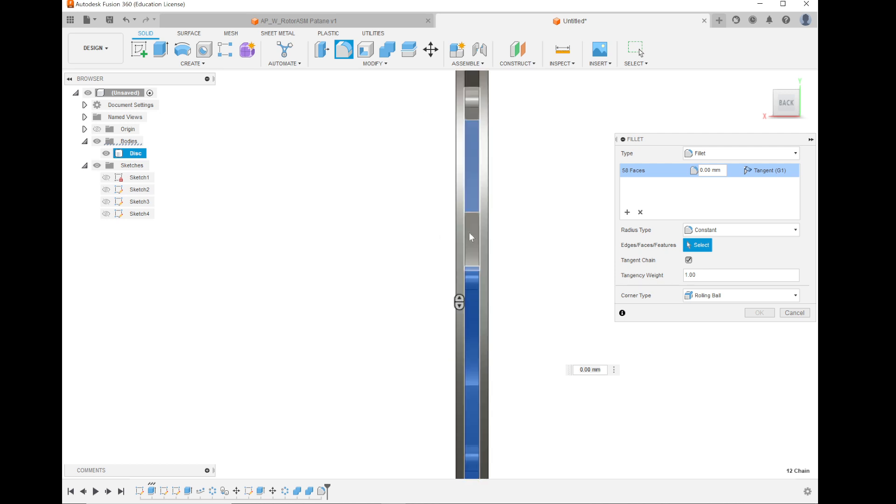
{"action": "left_click", "coordinate": [470, 194]}
{"action": "scroll", "coordinate": [452, 158], "scroll_direction": "down", "scroll_amount": 1}
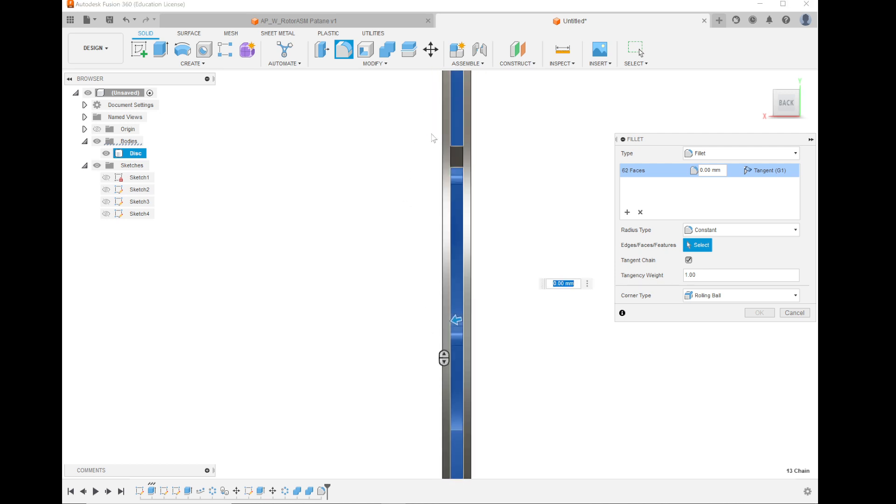
{"action": "left_click", "coordinate": [458, 155]}
{"action": "scroll", "coordinate": [406, 197], "scroll_direction": "down", "scroll_amount": 2}
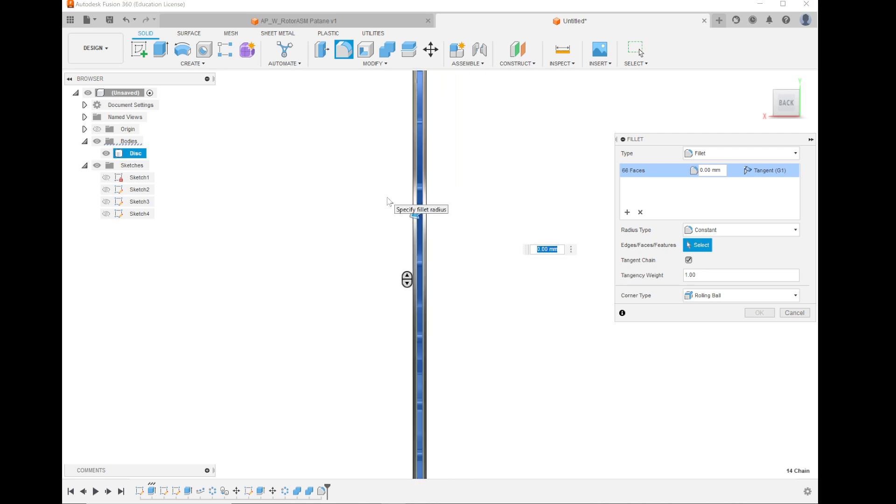
Step: Set the constant fillet radius to 1 mm and apply it to all selected vane faces
{"action": "scroll", "coordinate": [418, 149], "scroll_direction": "up", "scroll_amount": 3}
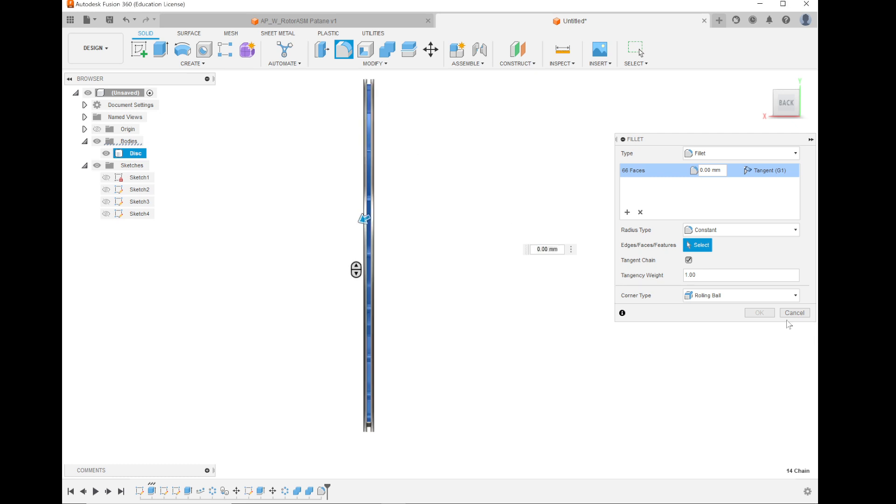
{"action": "left_click", "coordinate": [697, 171]}
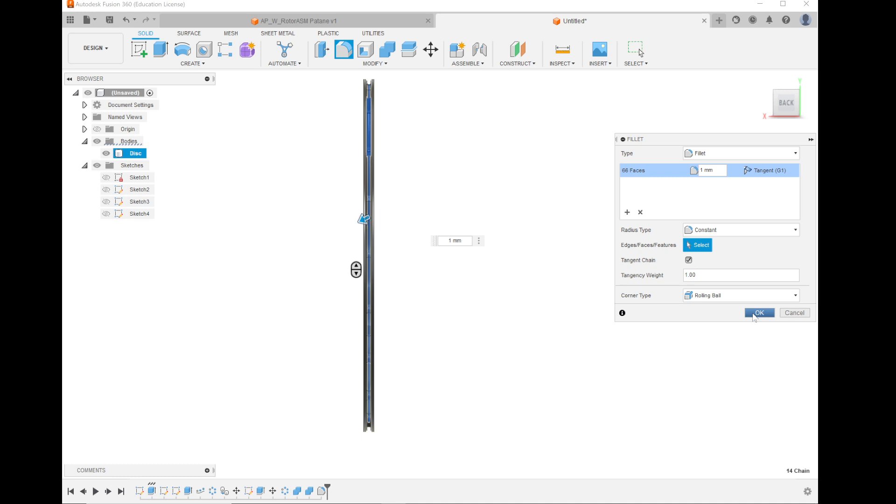
{"action": "left_click", "coordinate": [753, 314]}
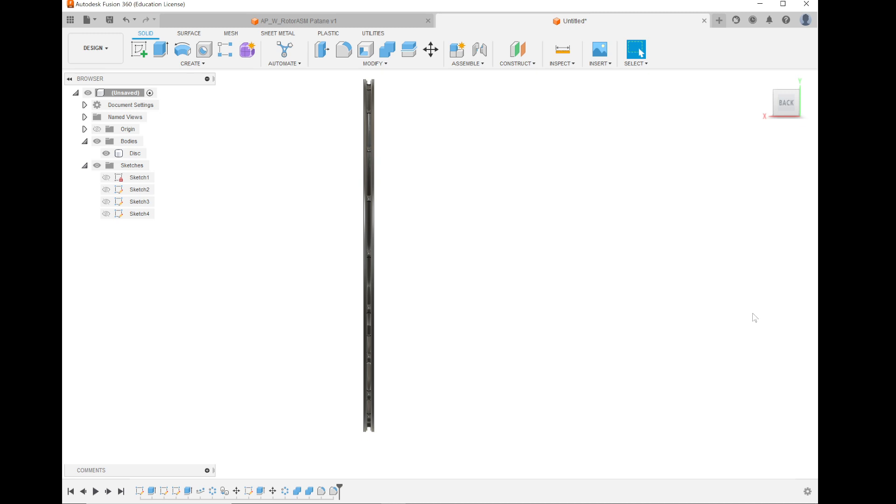
Step: Inspect the filleted vanes along the rotor's rim, then examine the whole disc from the home view
{"action": "scroll", "coordinate": [332, 166], "scroll_direction": "up", "scroll_amount": 5}
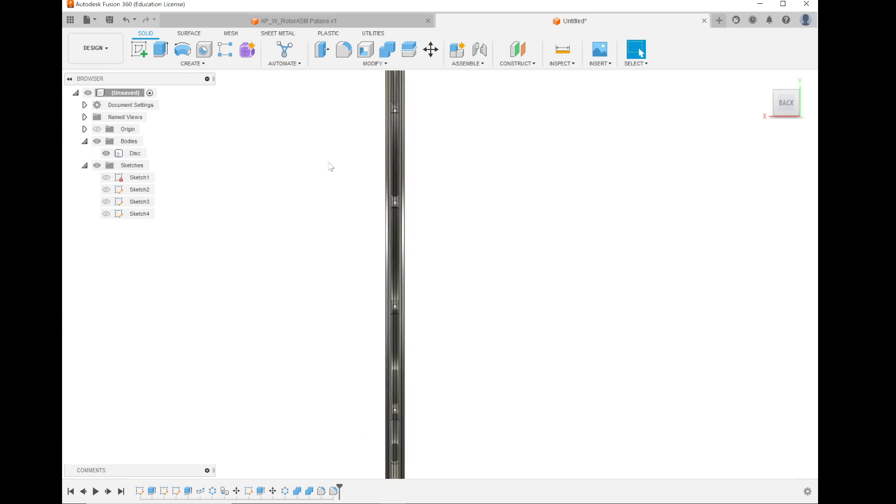
{"action": "scroll", "coordinate": [67, 227], "scroll_direction": "down", "scroll_amount": 5}
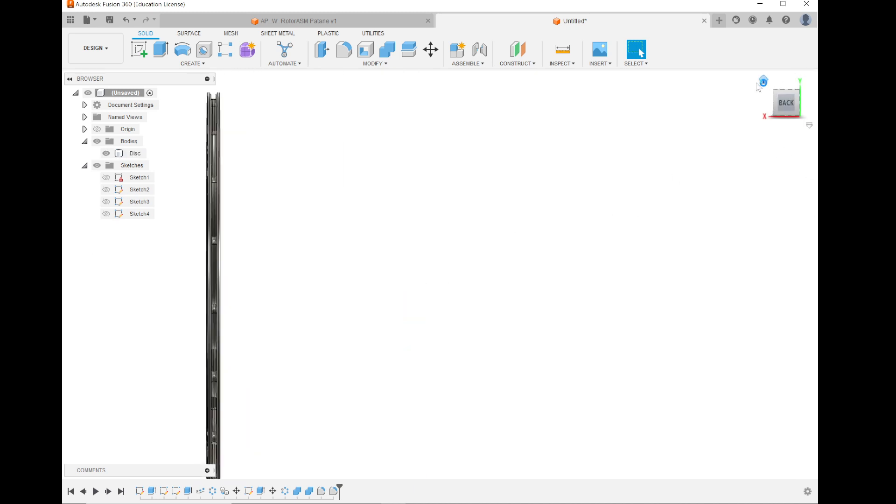
{"action": "left_click", "coordinate": [764, 79]}
{"action": "scroll", "coordinate": [337, 285], "scroll_direction": "up", "scroll_amount": 5}
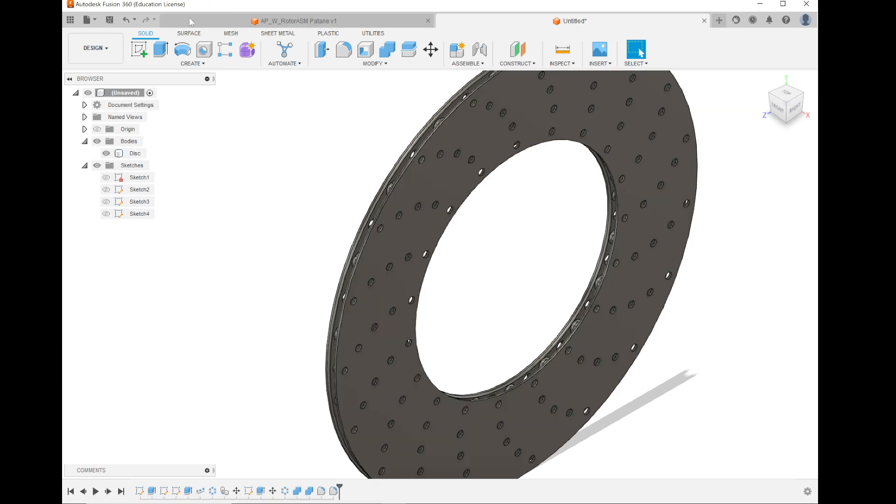
Step: Try the Component Color Swatch display in the timeline and switch it off again
{"action": "left_click", "coordinate": [807, 492]}
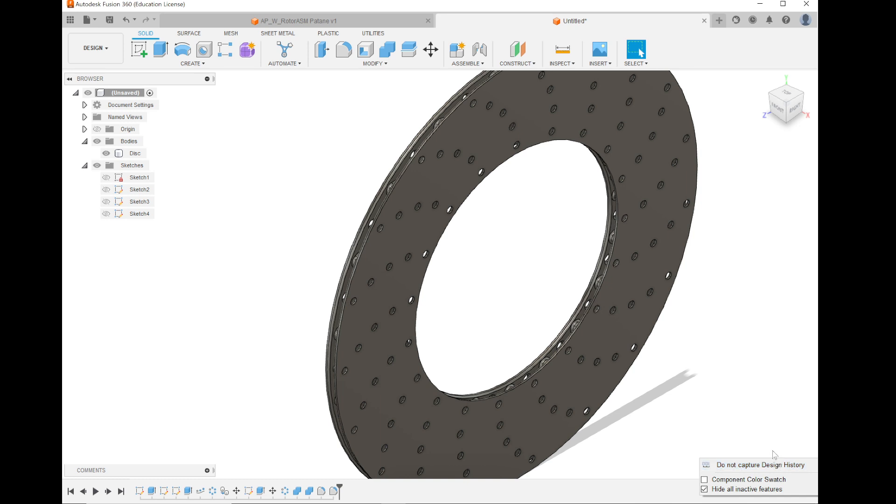
{"action": "left_click", "coordinate": [705, 481]}
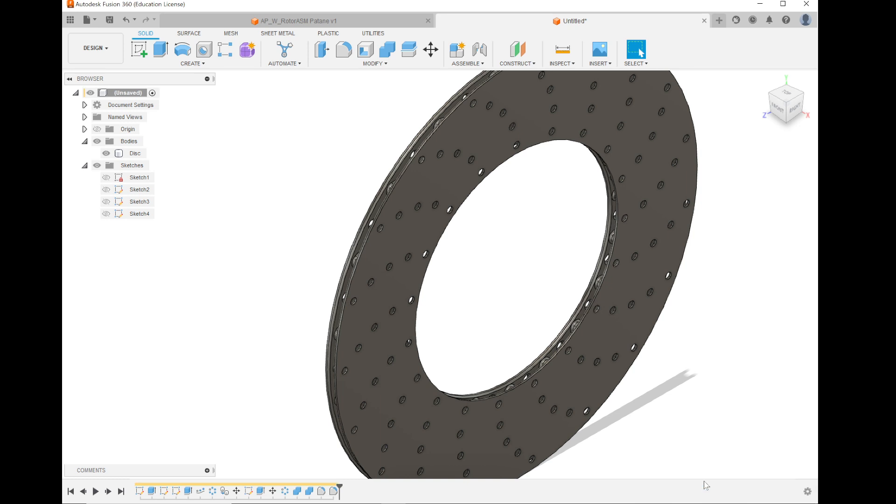
{"action": "left_click", "coordinate": [805, 493]}
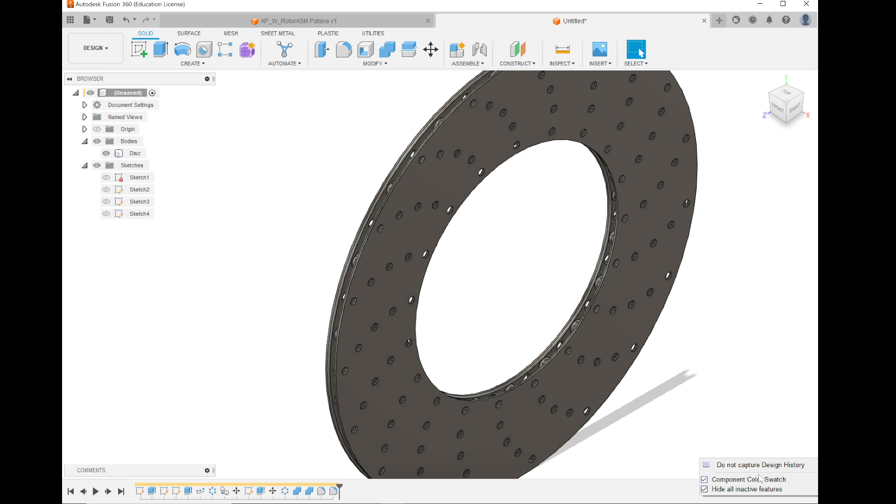
{"action": "left_click", "coordinate": [705, 480]}
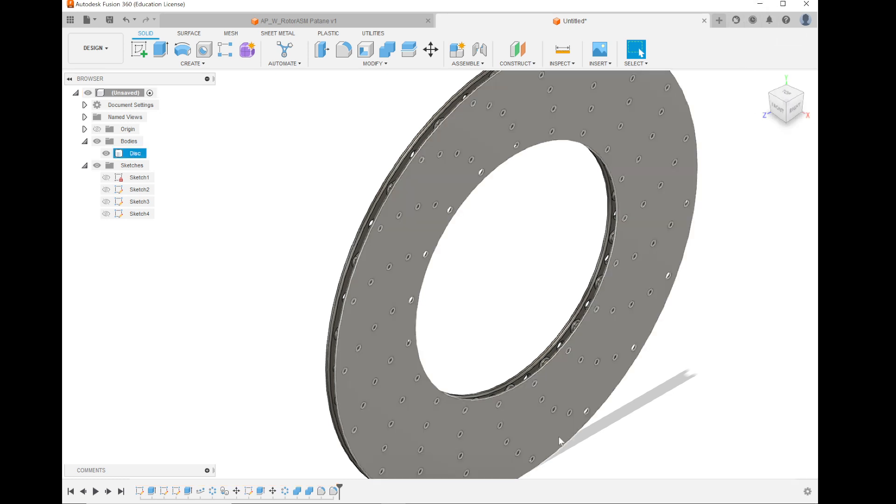
{"action": "mouse_move", "coordinate": [245, 494]}
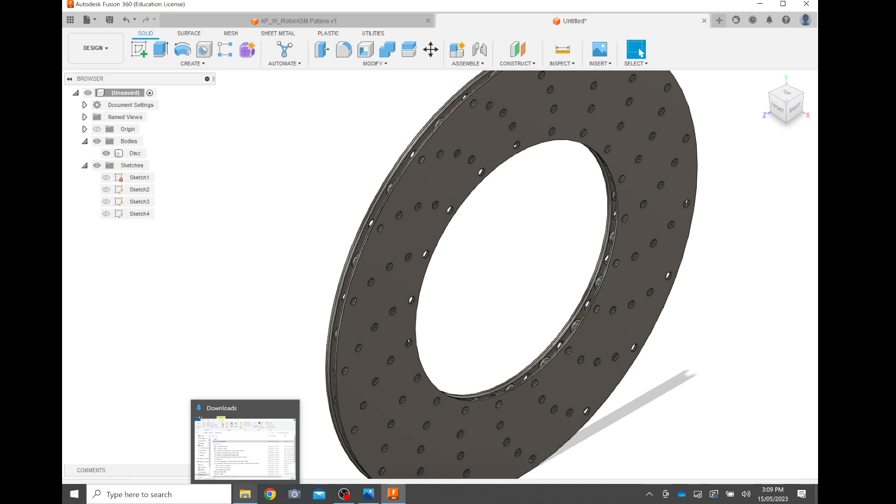
{"action": "mouse_move", "coordinate": [344, 494]}
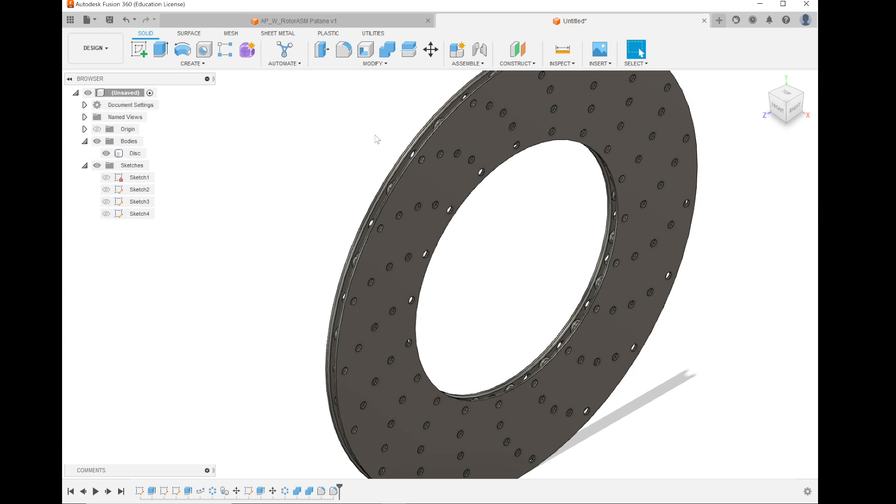
{"action": "left_click", "coordinate": [526, 132]}
{"action": "right_click", "coordinate": [758, 157]}
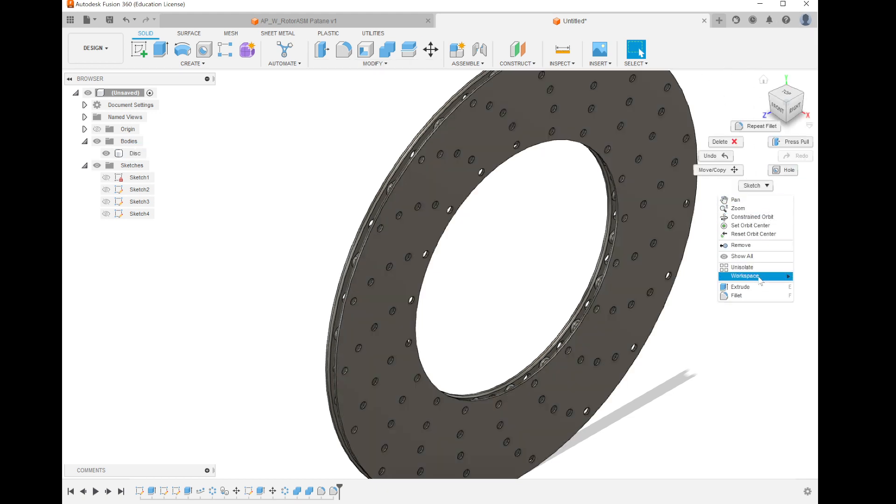
{"action": "mouse_move", "coordinate": [752, 276]}
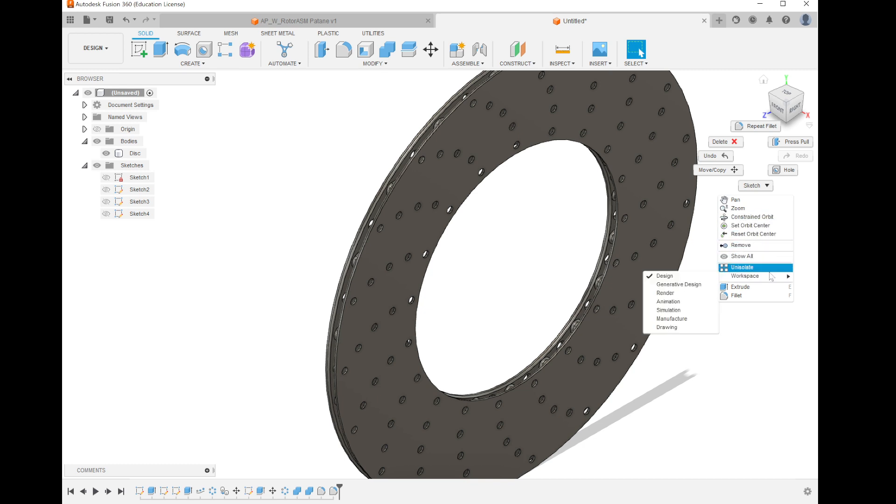
{"action": "left_click", "coordinate": [765, 257]}
{"action": "scroll", "coordinate": [508, 283], "scroll_direction": "up", "scroll_amount": 5}
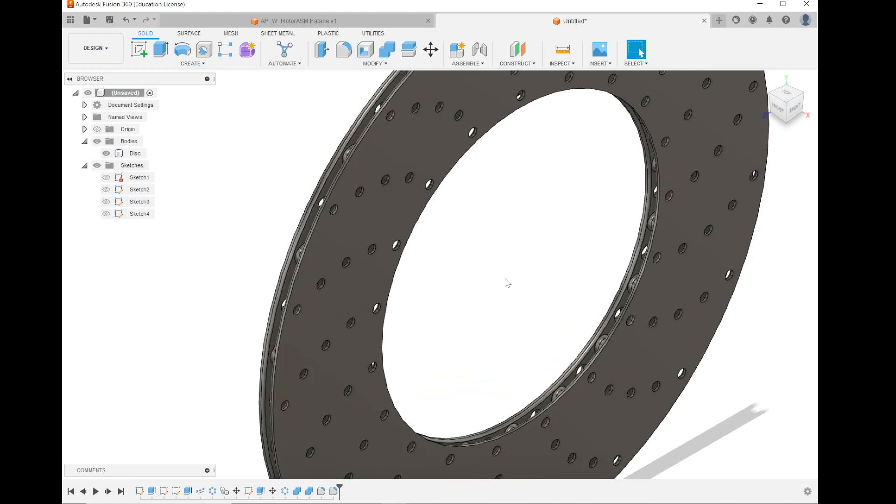
{"action": "right_click", "coordinate": [757, 195]}
{"action": "left_click", "coordinate": [589, 256]}
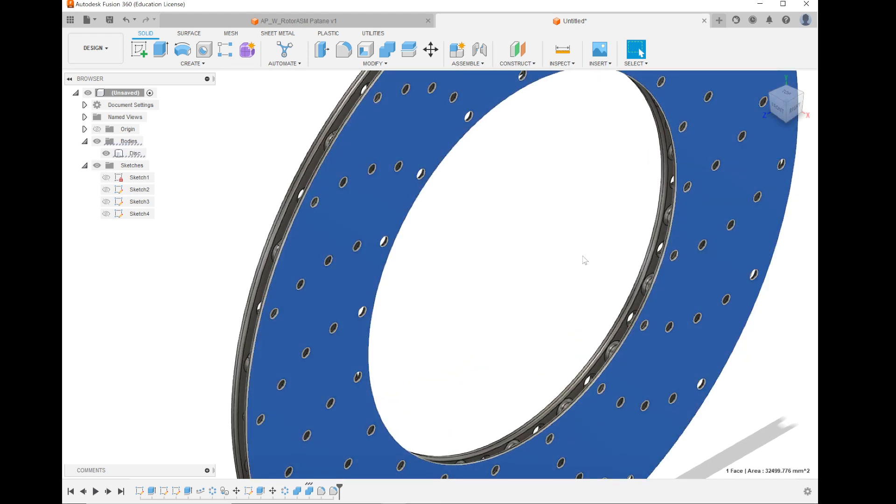
{"action": "right_click", "coordinate": [583, 257]}
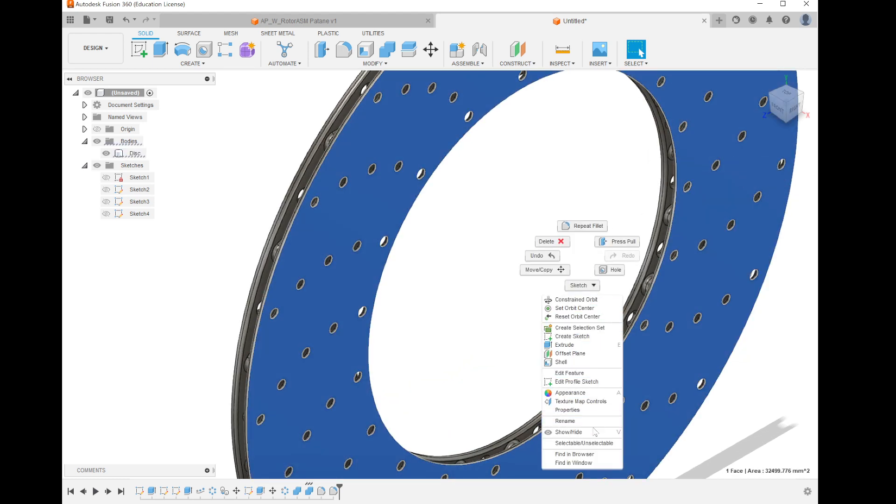
{"action": "left_click", "coordinate": [788, 302]}
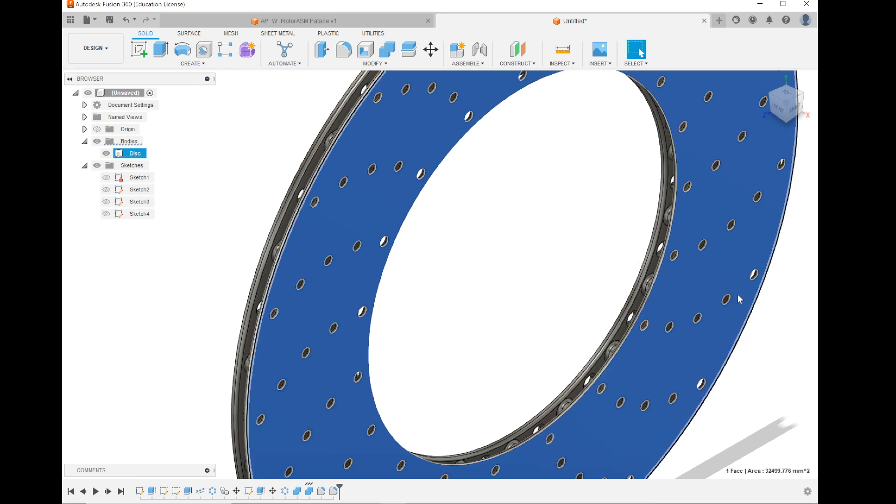
{"action": "scroll", "coordinate": [550, 288], "scroll_direction": "up", "scroll_amount": 5}
{"action": "scroll", "coordinate": [515, 270], "scroll_direction": "down", "scroll_amount": 6}
{"action": "scroll", "coordinate": [515, 273], "scroll_direction": "down", "scroll_amount": 4}
{"action": "right_click", "coordinate": [755, 167]}
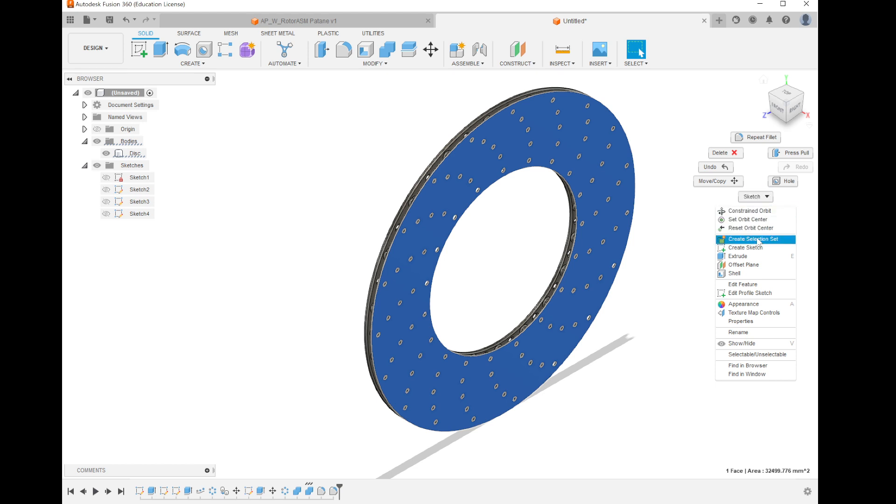
{"action": "left_click", "coordinate": [791, 151]}
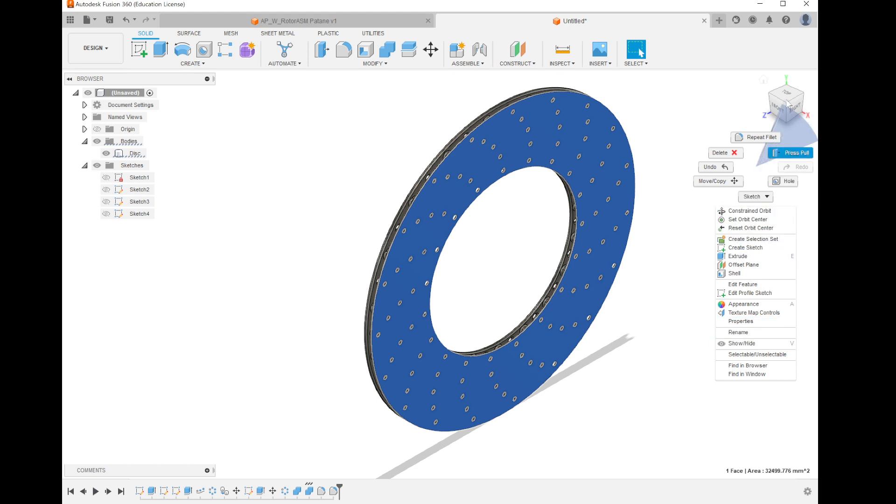
{"action": "right_click", "coordinate": [790, 102]}
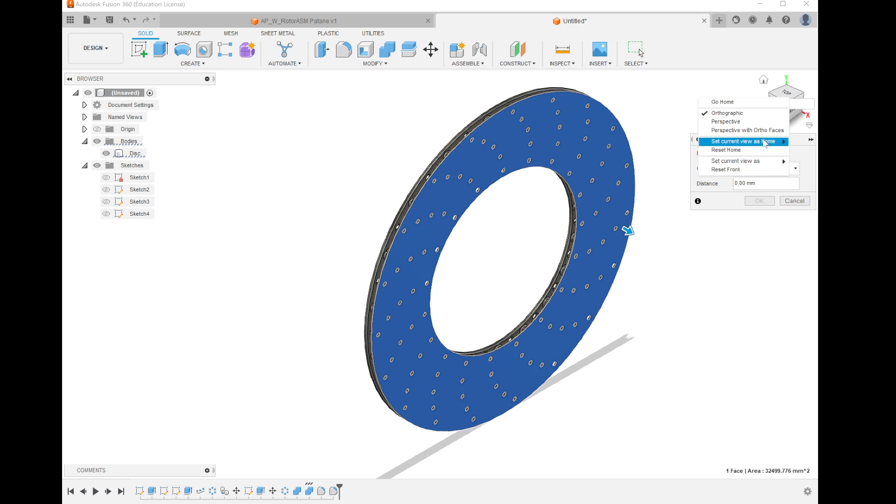
{"action": "mouse_move", "coordinate": [765, 143]}
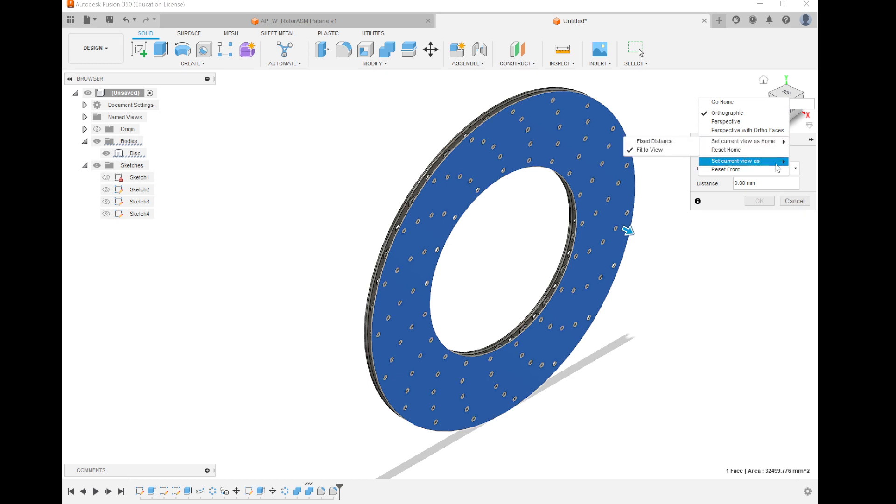
{"action": "left_click", "coordinate": [788, 201]}
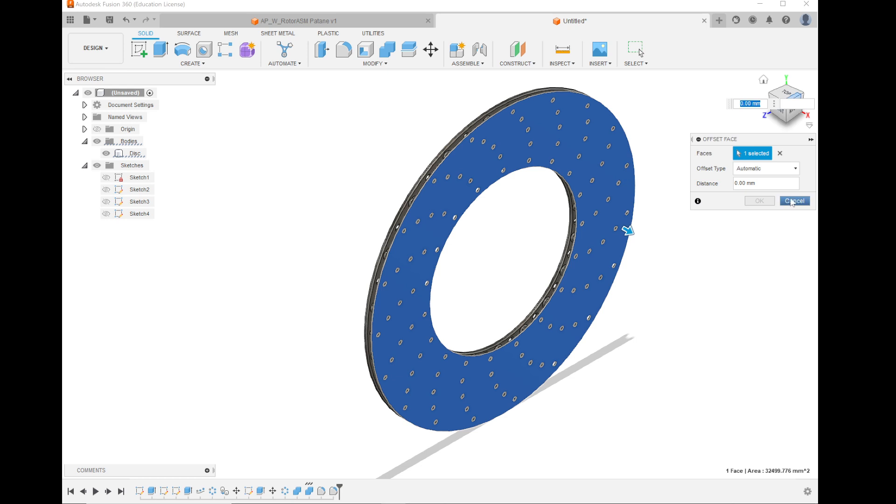
{"action": "left_click", "coordinate": [794, 201]}
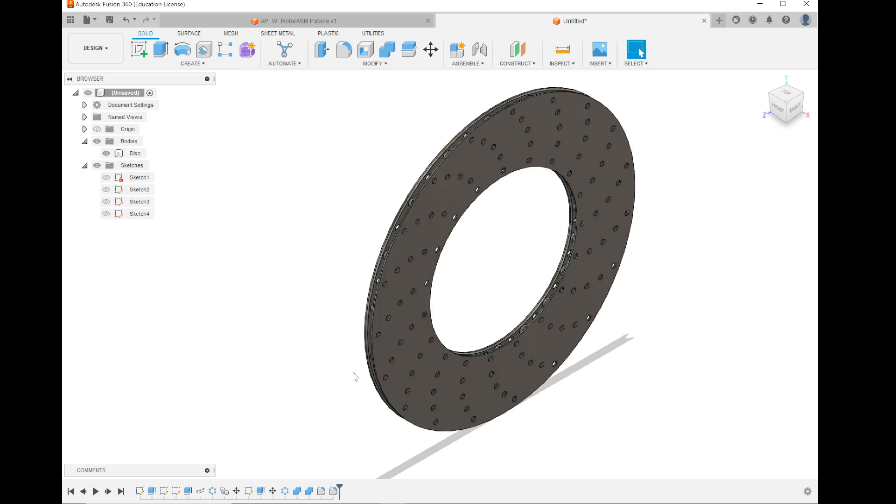
{"action": "left_click", "coordinate": [207, 470]}
{"action": "left_click", "coordinate": [206, 347]}
{"action": "left_click", "coordinate": [807, 491]}
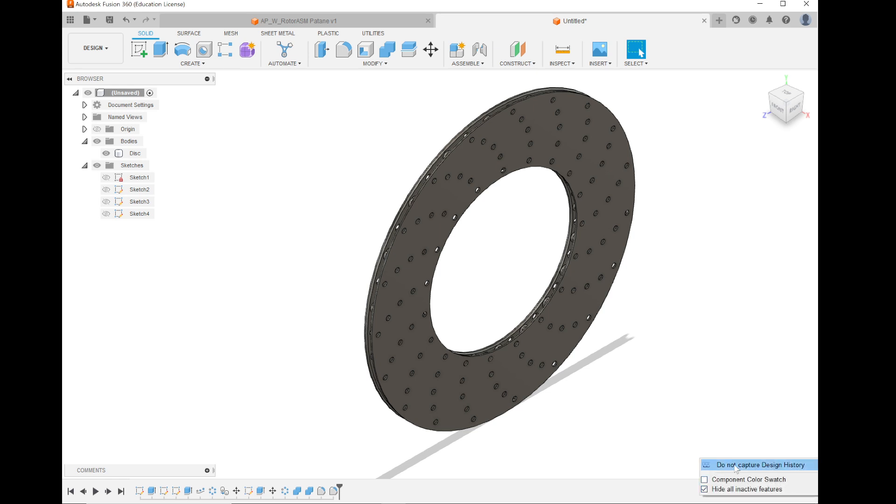
{"action": "left_click", "coordinate": [741, 270]}
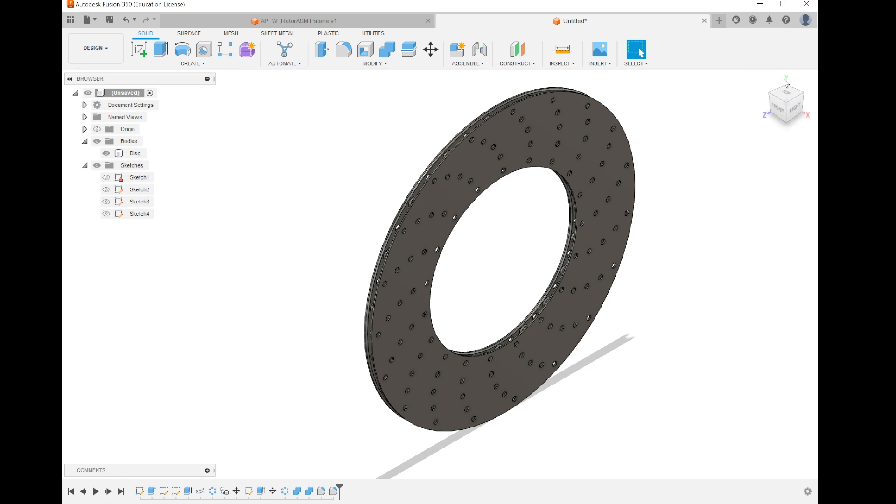
{"action": "right_click", "coordinate": [797, 107]}
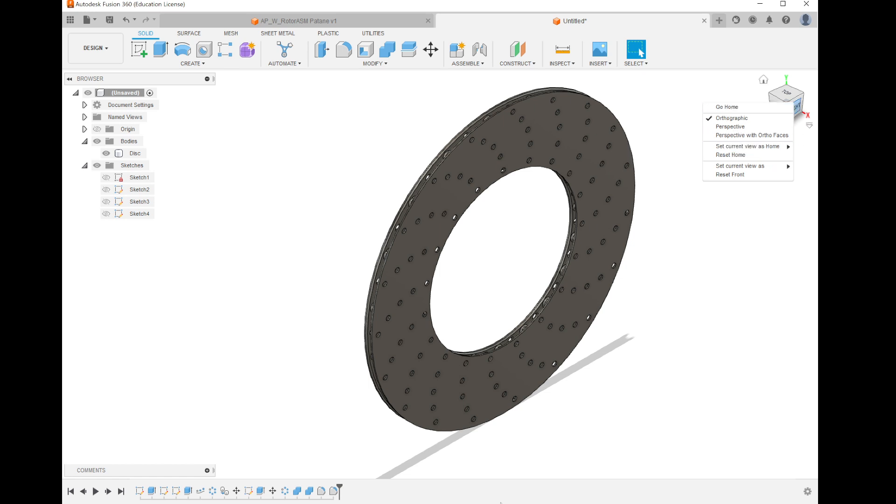
{"action": "left_click", "coordinate": [249, 132]}
{"action": "right_click", "coordinate": [270, 128]}
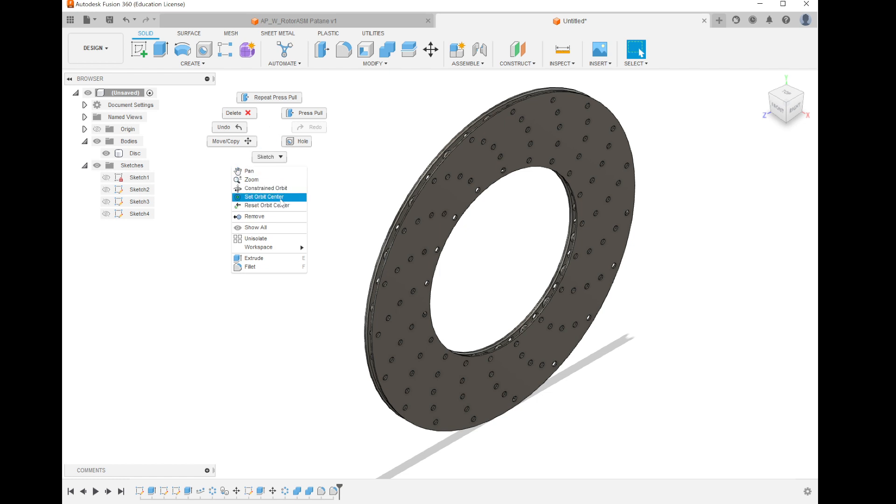
{"action": "left_click", "coordinate": [281, 158]}
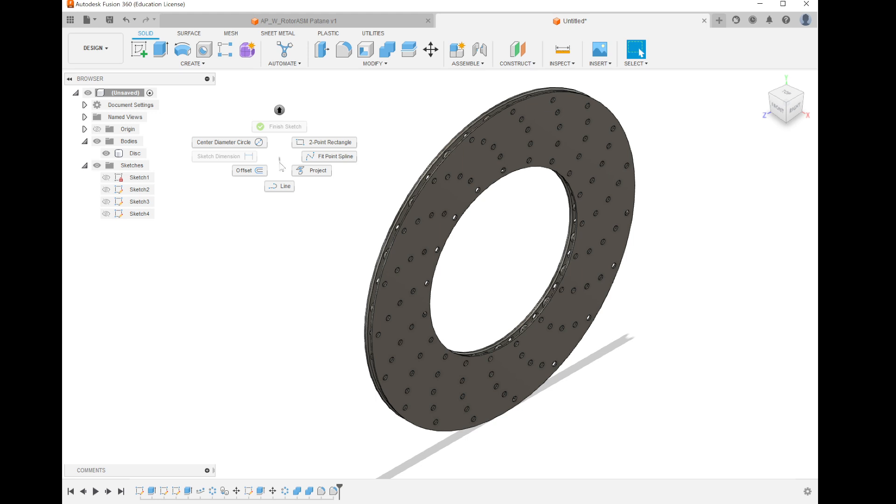
{"action": "left_click", "coordinate": [268, 288]}
{"action": "right_click", "coordinate": [297, 294]}
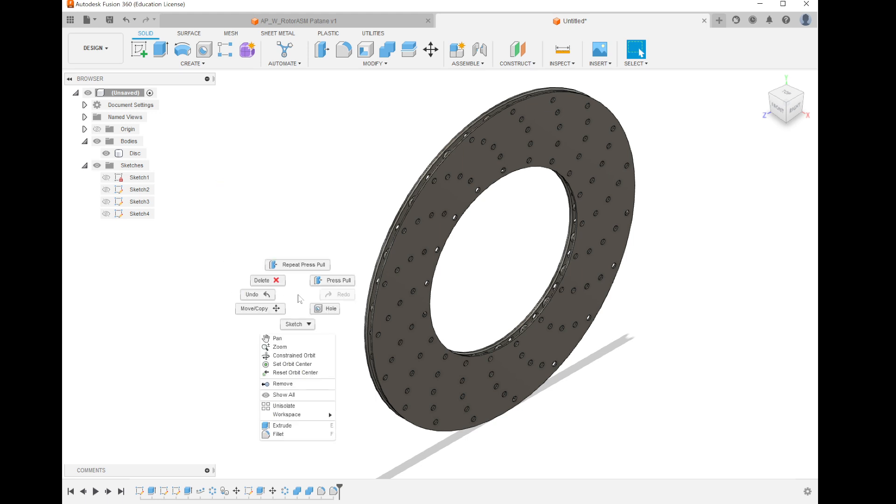
{"action": "mouse_move", "coordinate": [322, 414]}
{"action": "left_click", "coordinate": [705, 120]}
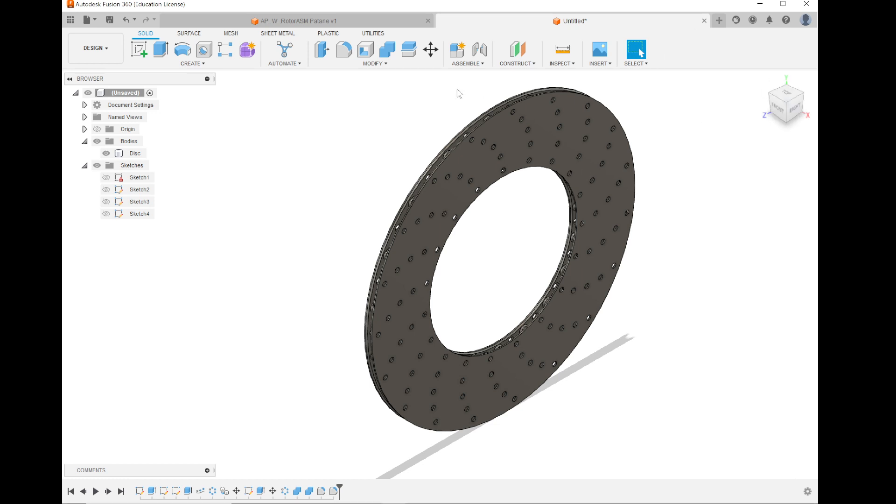
Step: Save the design as "disc brake 2023" in the Stage 6 Engineering location
{"action": "left_click", "coordinate": [110, 20]}
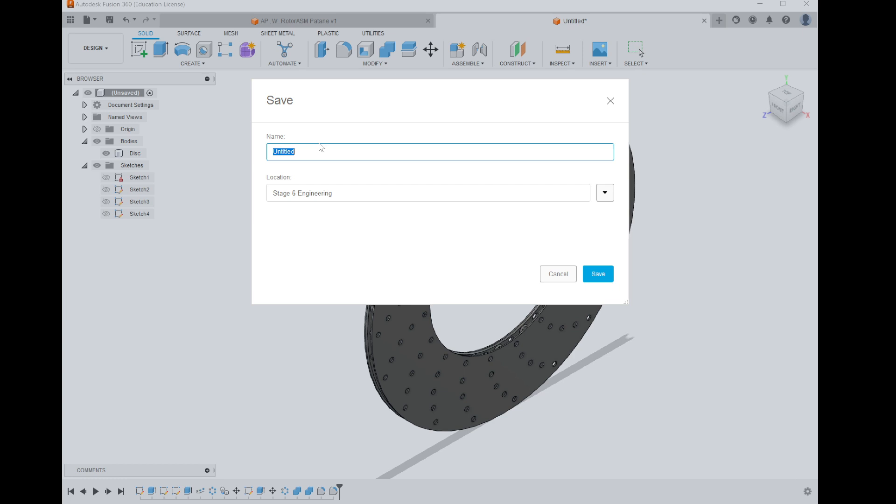
{"action": "type", "text": "disc brake 2023"}
{"action": "left_click", "coordinate": [598, 274]}
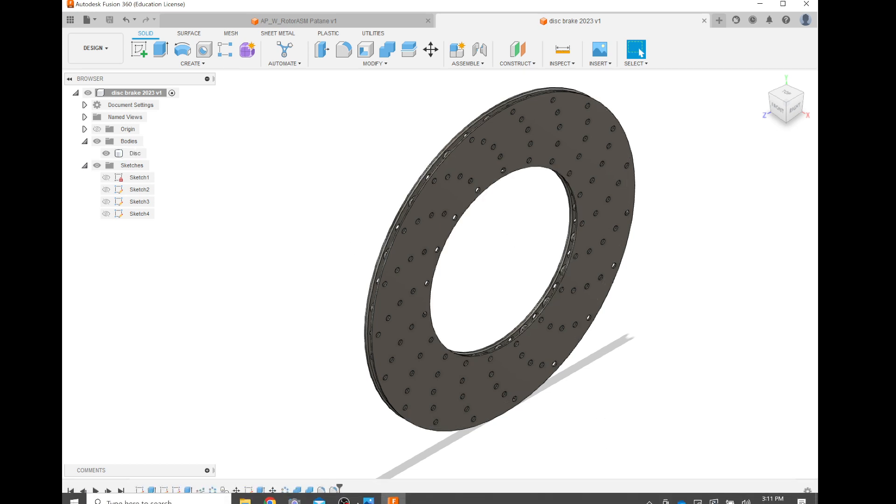
Step: Switch to the photo viewer to examine the reference image of the brake disc and caliper, then return to Fusion 360
{"action": "left_click", "coordinate": [368, 494]}
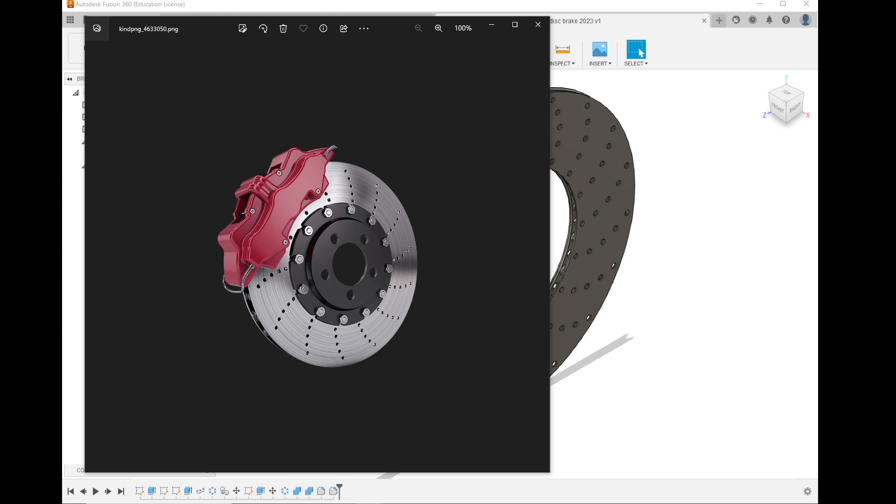
{"action": "left_click", "coordinate": [393, 495]}
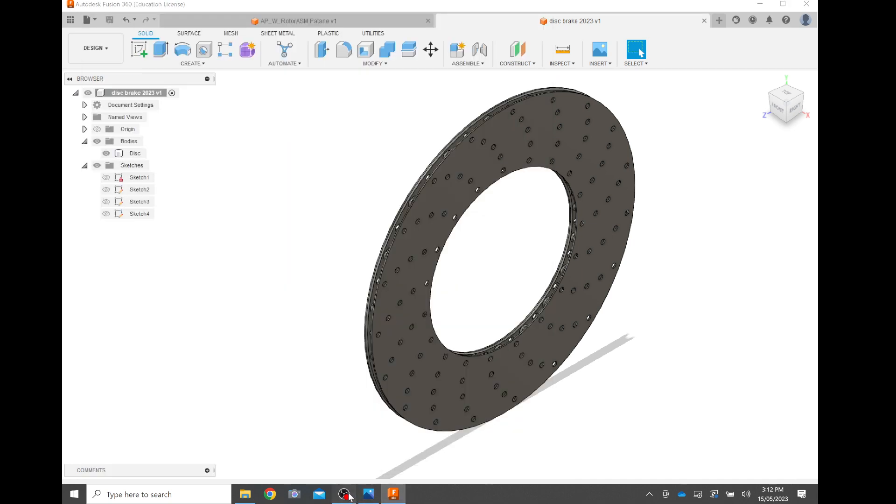
{"action": "left_click", "coordinate": [344, 495]}
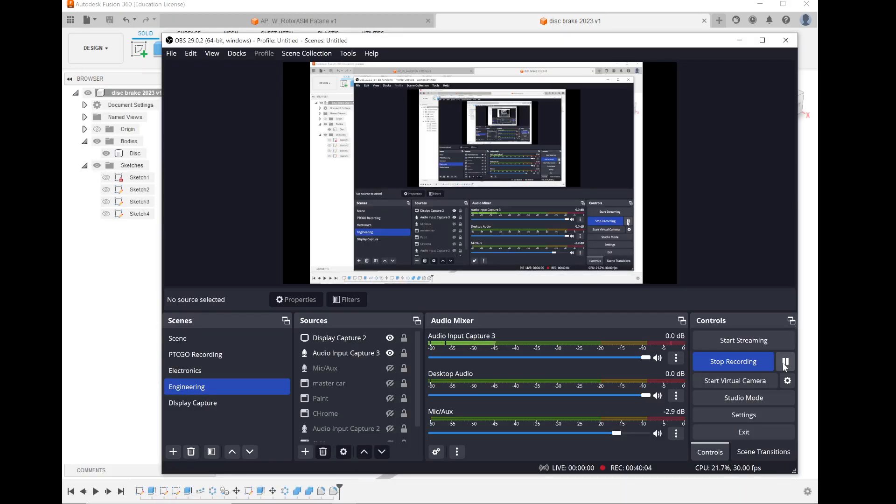